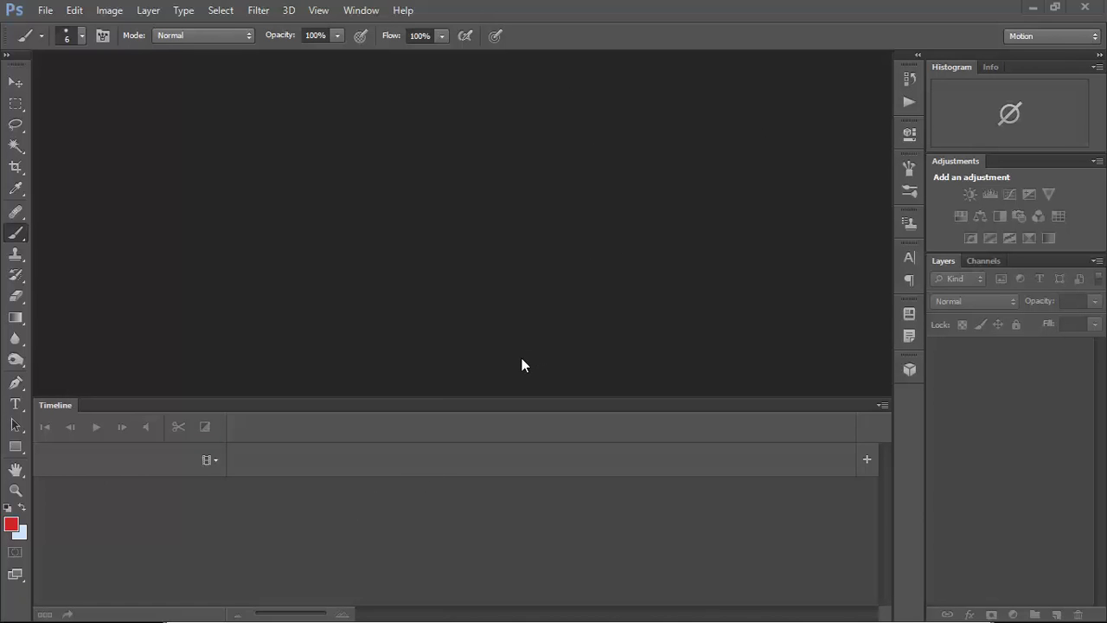
- Switch the workspace to Essentials and back to Motion
{"action": "left_click", "coordinate": [1050, 37]}
{"action": "left_click", "coordinate": [1037, 54]}
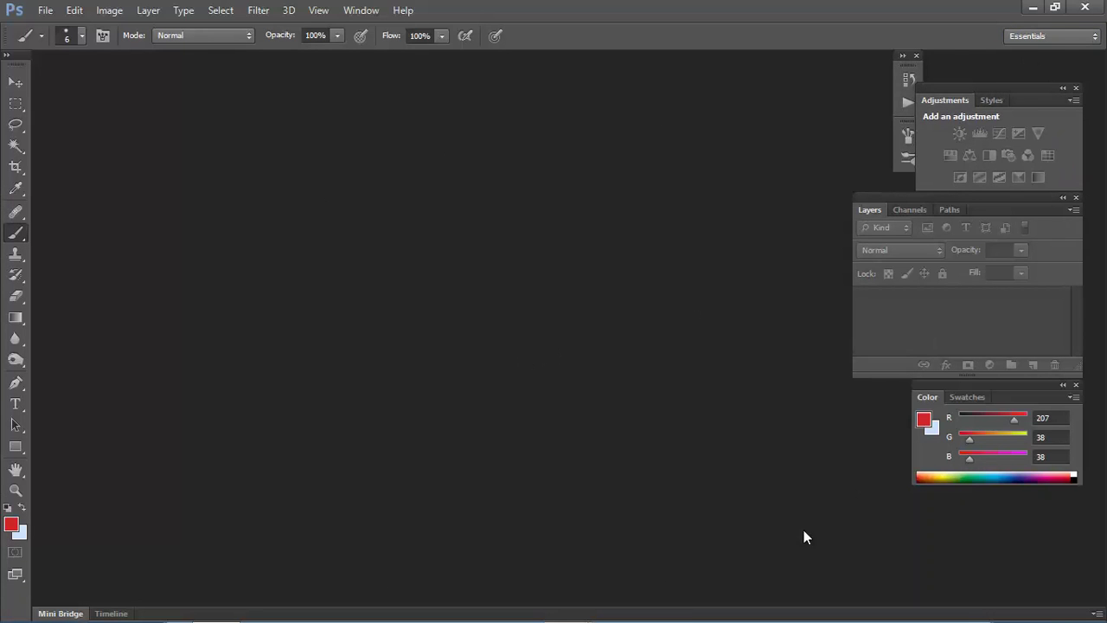
{"action": "left_click", "coordinate": [1044, 37]}
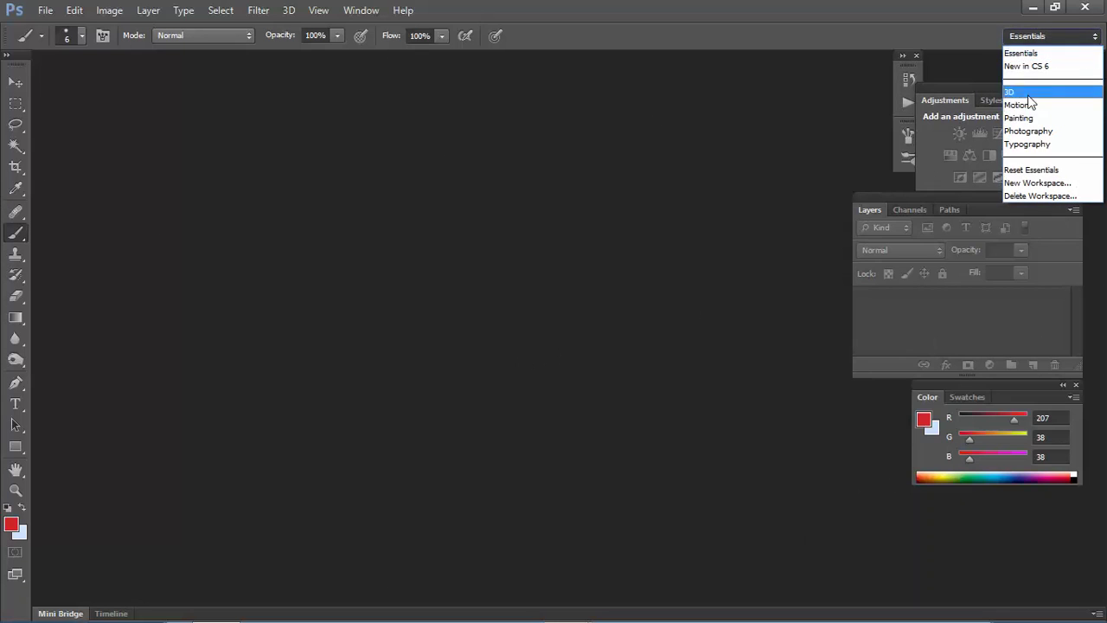
{"action": "left_click", "coordinate": [1017, 105]}
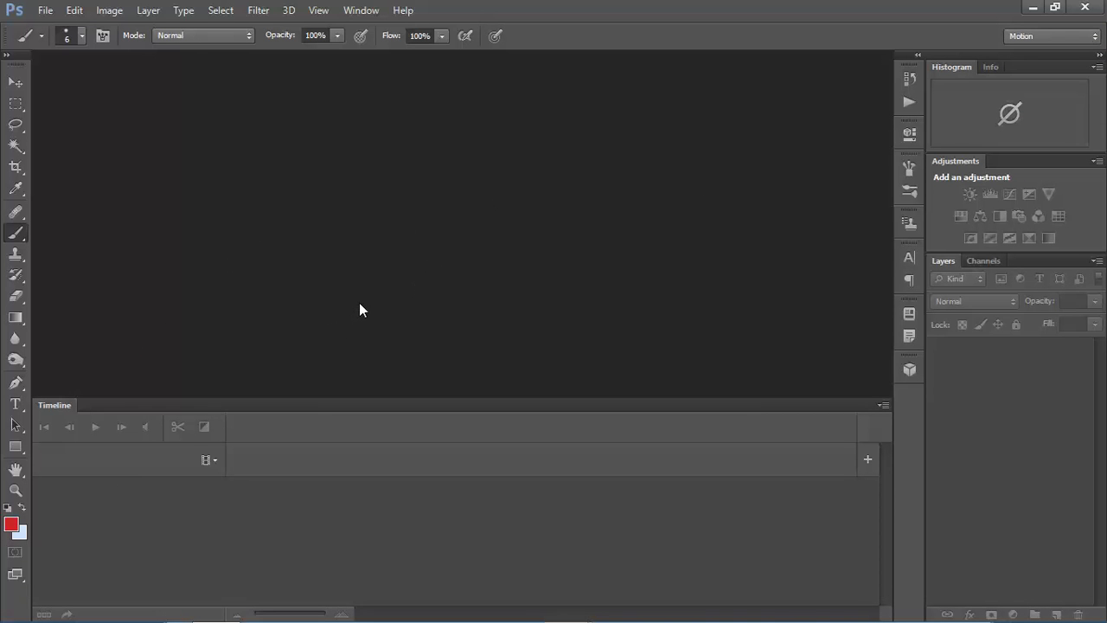
- Start a new document and review the Film & Video preset, its size options and the width units, keeping Pixels
{"action": "left_click", "coordinate": [45, 11]}
{"action": "left_click", "coordinate": [58, 28]}
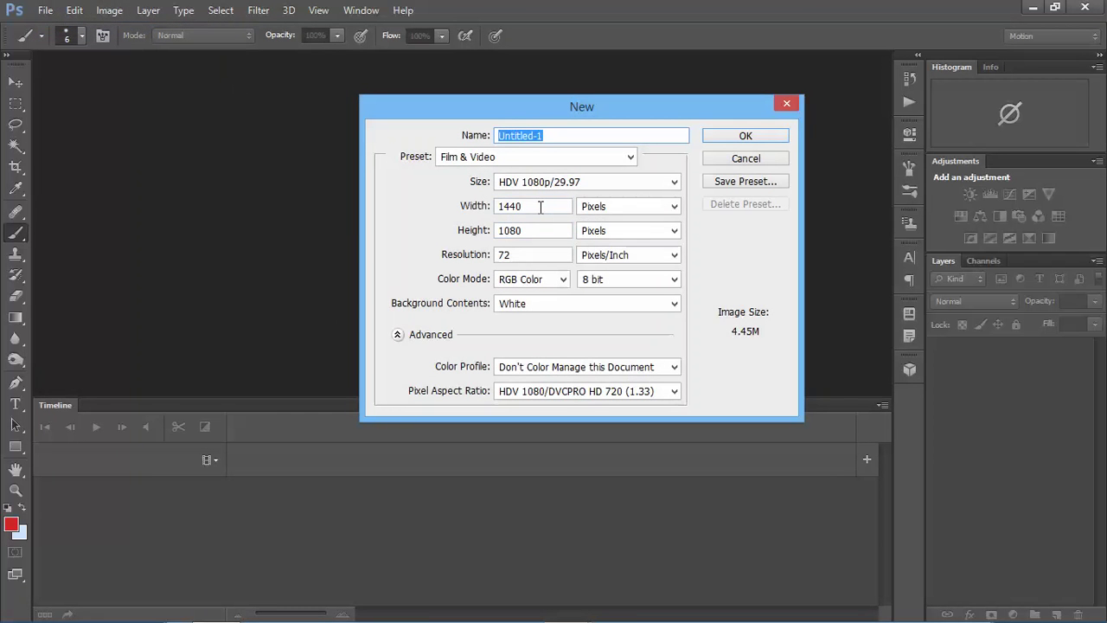
{"action": "double_click", "coordinate": [542, 207]}
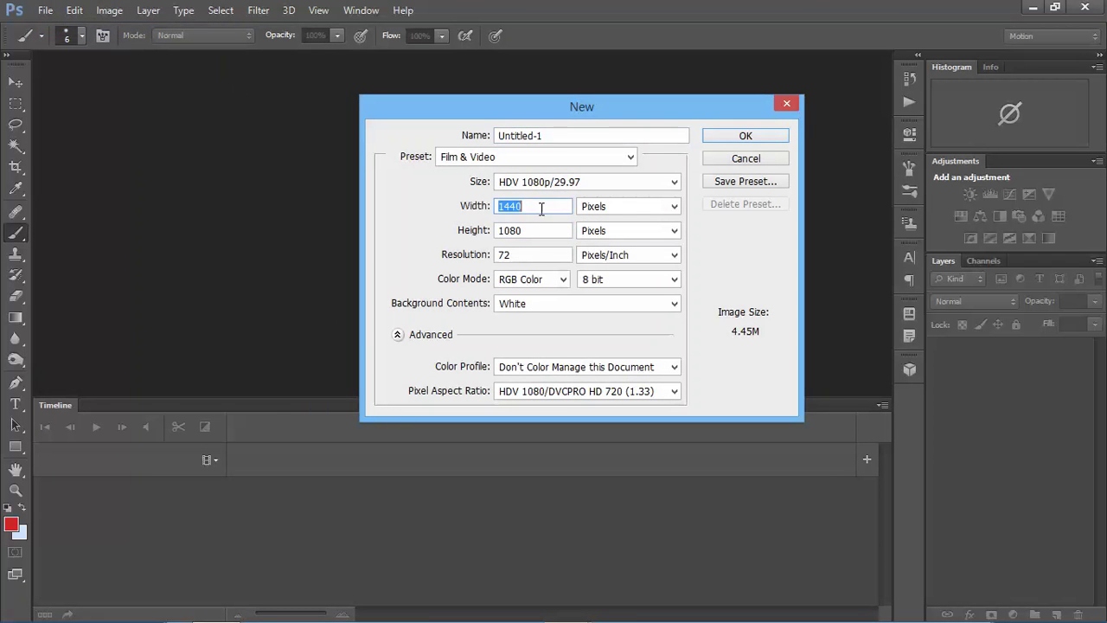
{"action": "left_click", "coordinate": [543, 158]}
{"action": "left_click", "coordinate": [543, 158]}
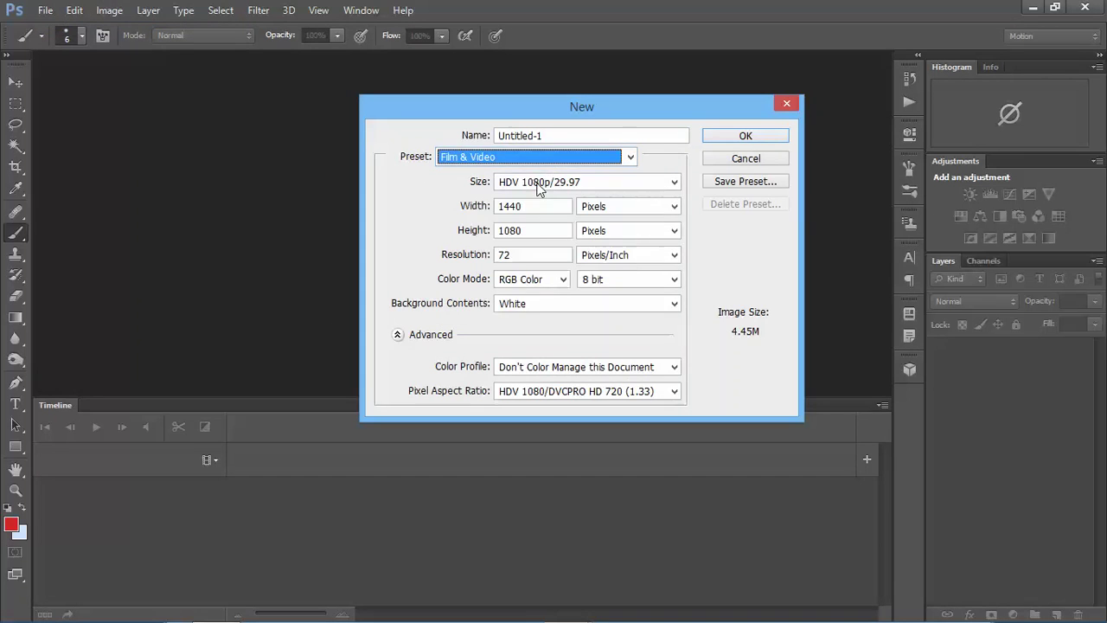
{"action": "left_click", "coordinate": [538, 183]}
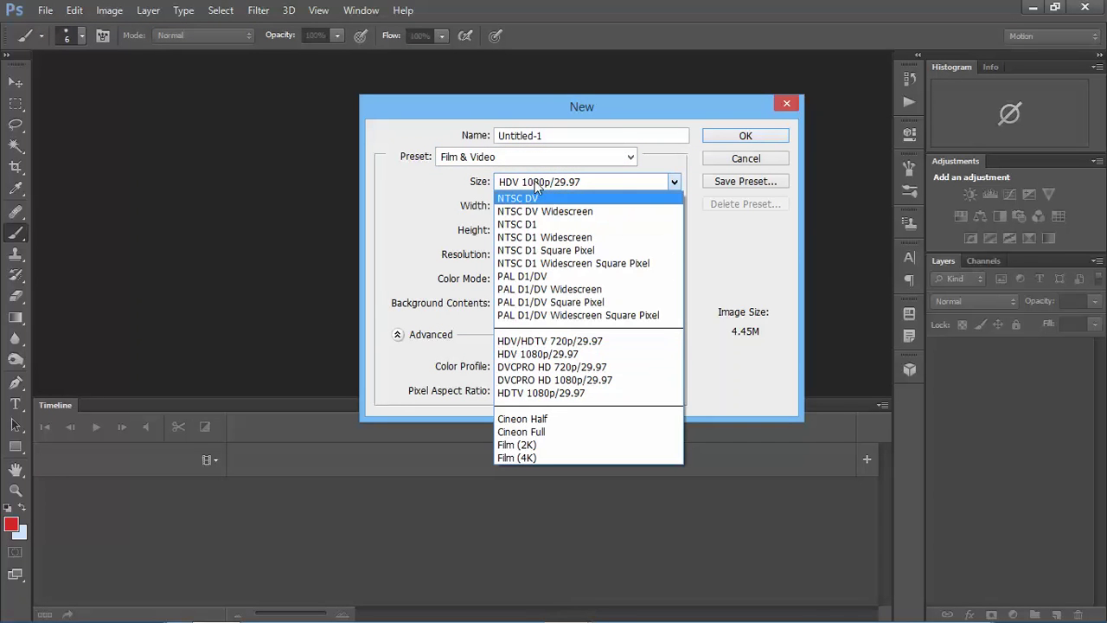
{"action": "left_click", "coordinate": [474, 180]}
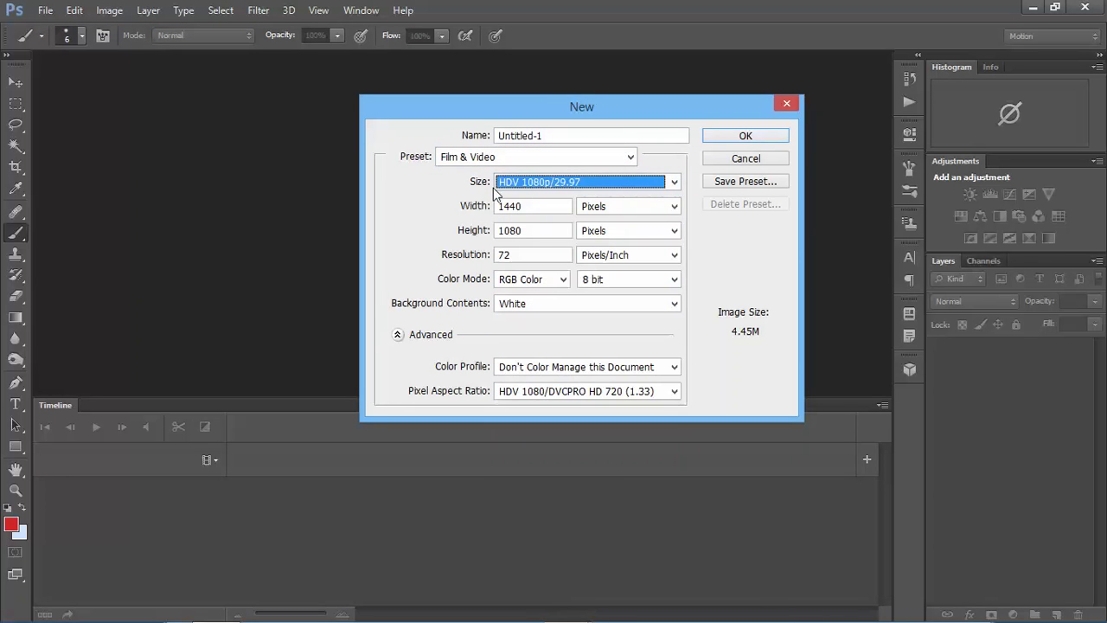
{"action": "left_click", "coordinate": [612, 209]}
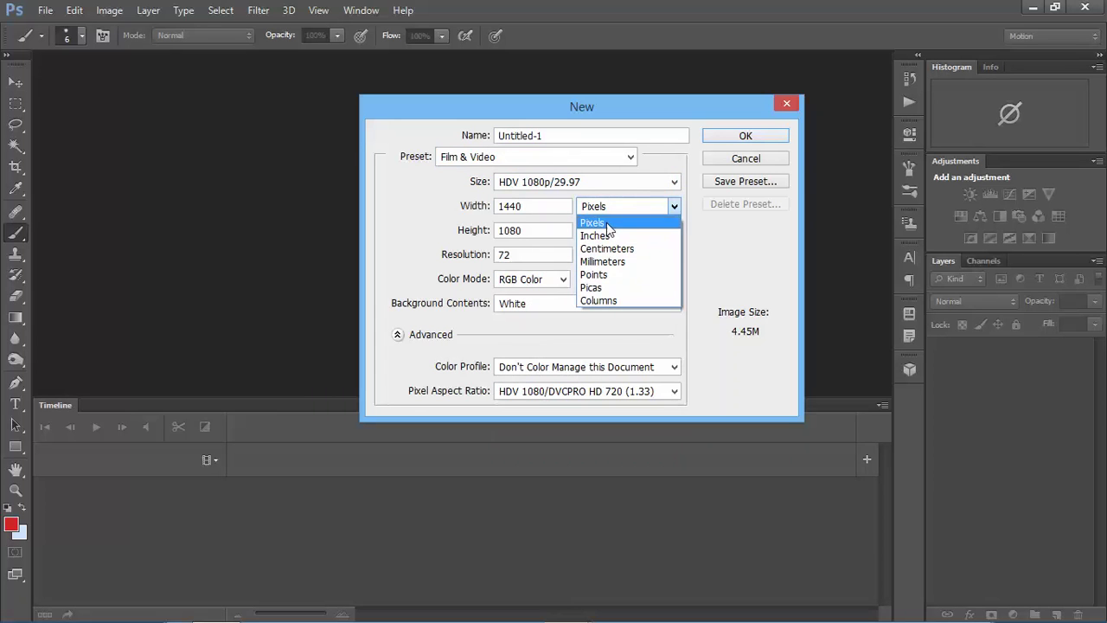
{"action": "left_click", "coordinate": [608, 223]}
- Set the new document's width and height to 400 pixels each
{"action": "left_click", "coordinate": [536, 206]}
{"action": "left_click_drag", "start_coordinate": [526, 206], "coordinate": [499, 205]}
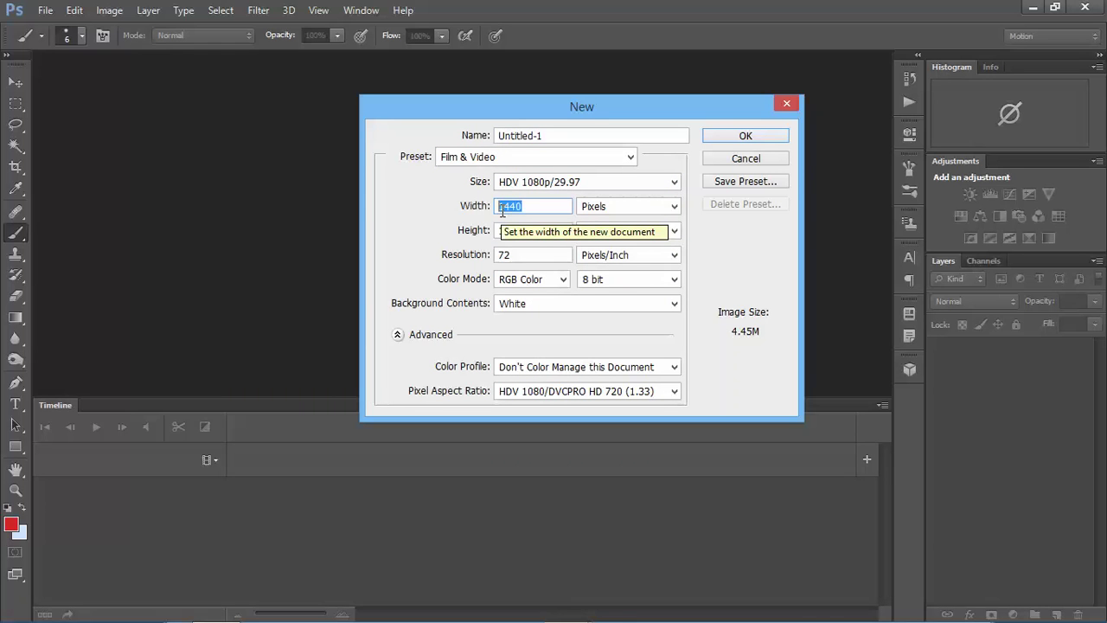
{"action": "type", "text": "400"}
{"action": "key", "text": "Tab"}
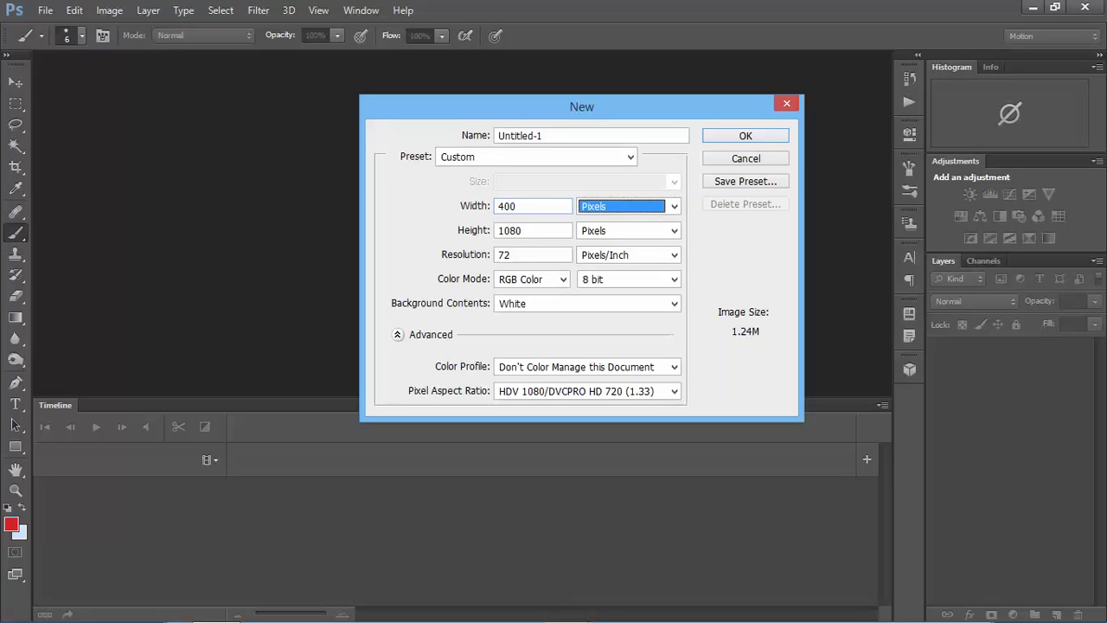
{"action": "key", "text": "Tab"}
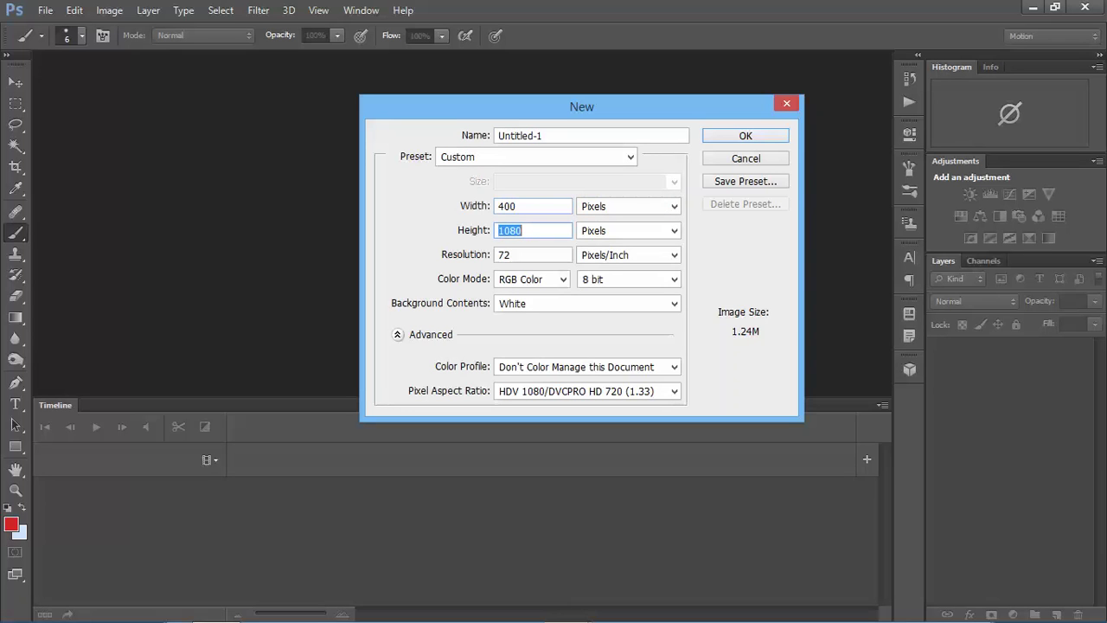
{"action": "type", "text": "400"}
{"action": "key", "text": "Tab"}
{"action": "key", "text": "Tab"}
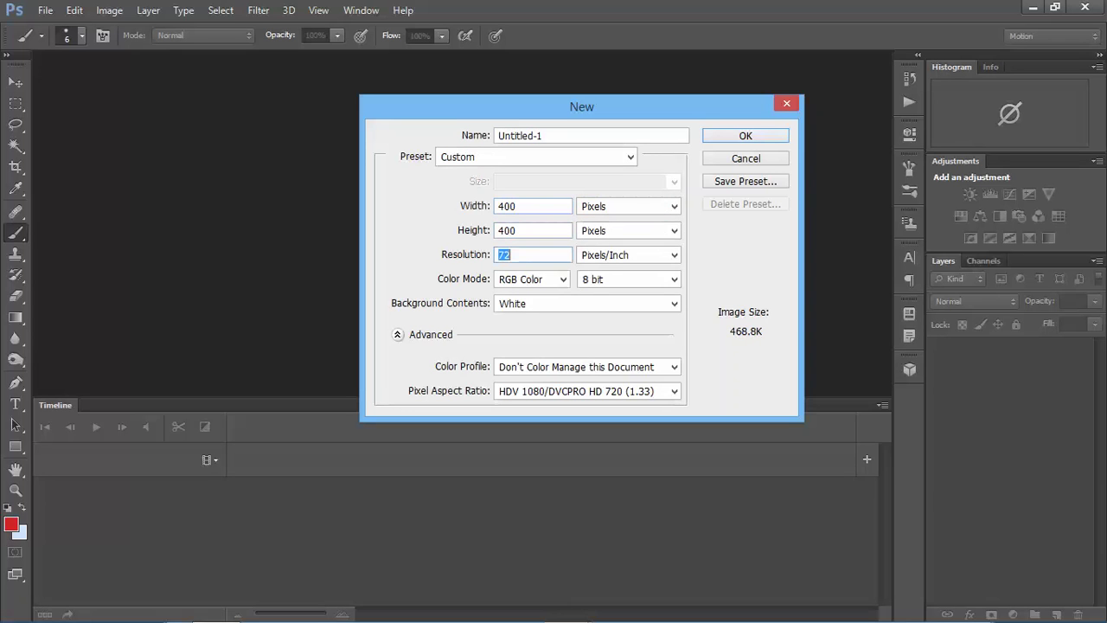
- Keep the color mode at RGB Color and set the pixel aspect ratio to Square Pixels
{"action": "left_click", "coordinate": [531, 258]}
{"action": "left_click", "coordinate": [562, 279]}
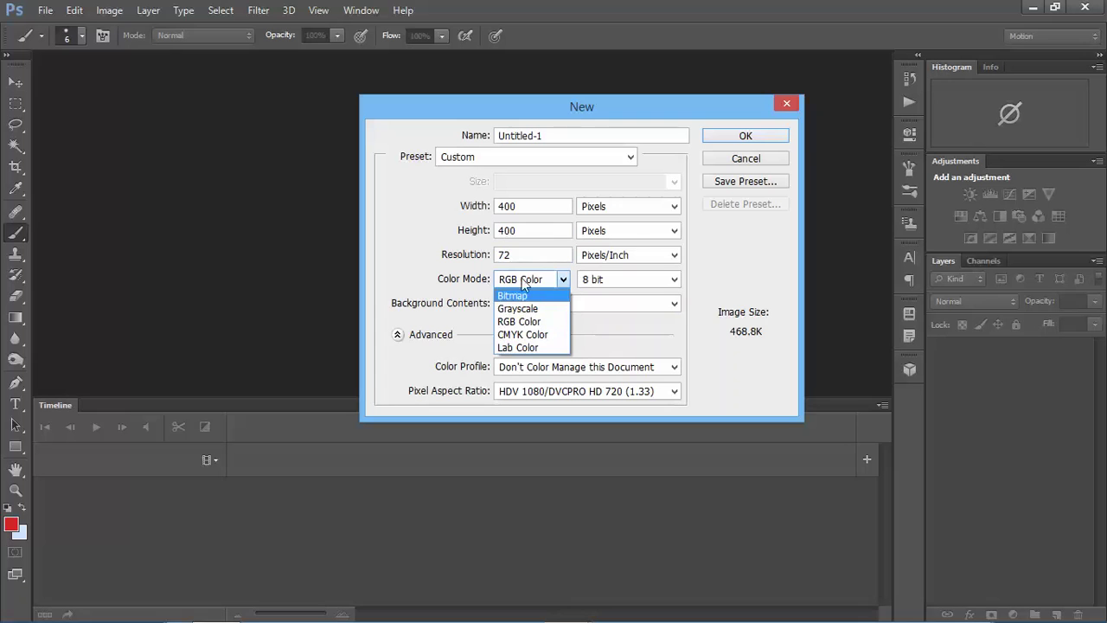
{"action": "left_click", "coordinate": [546, 323]}
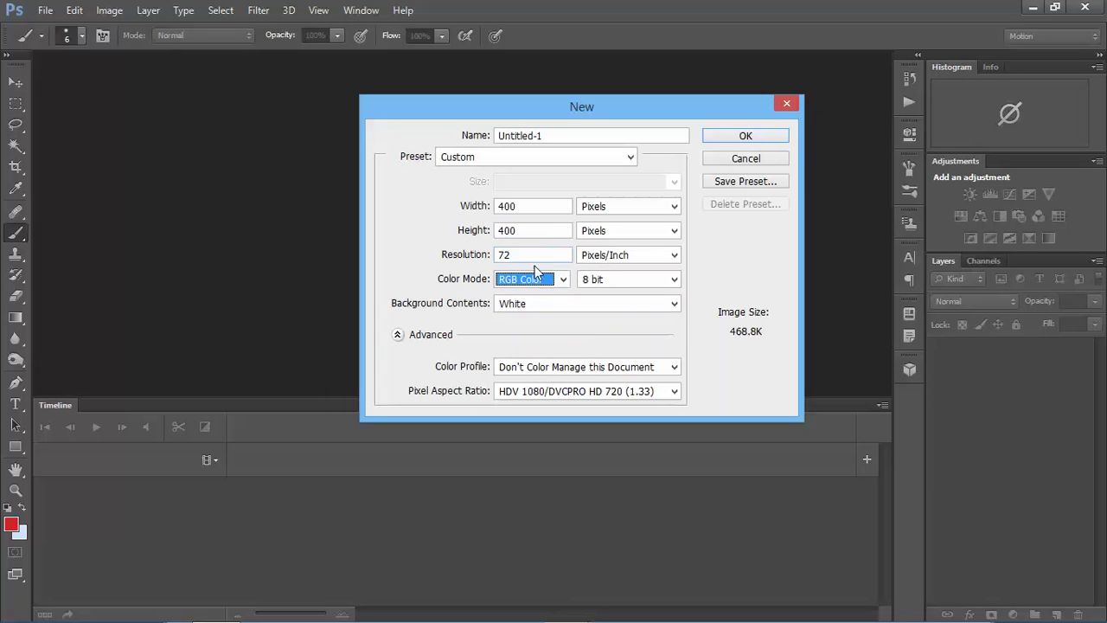
{"action": "left_click", "coordinate": [563, 280]}
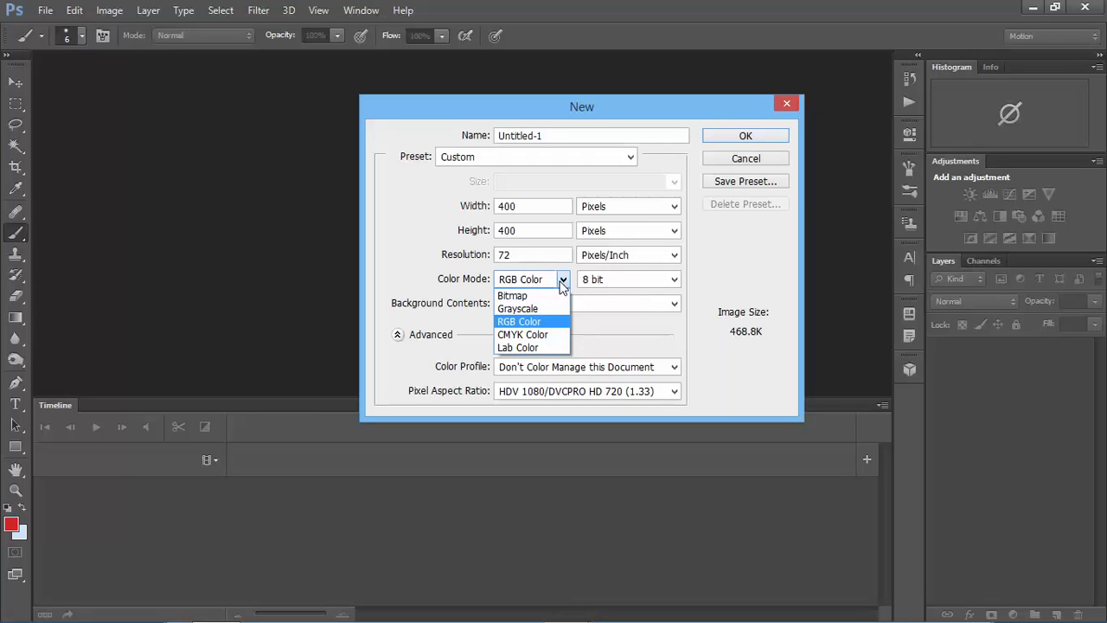
{"action": "left_click", "coordinate": [563, 284]}
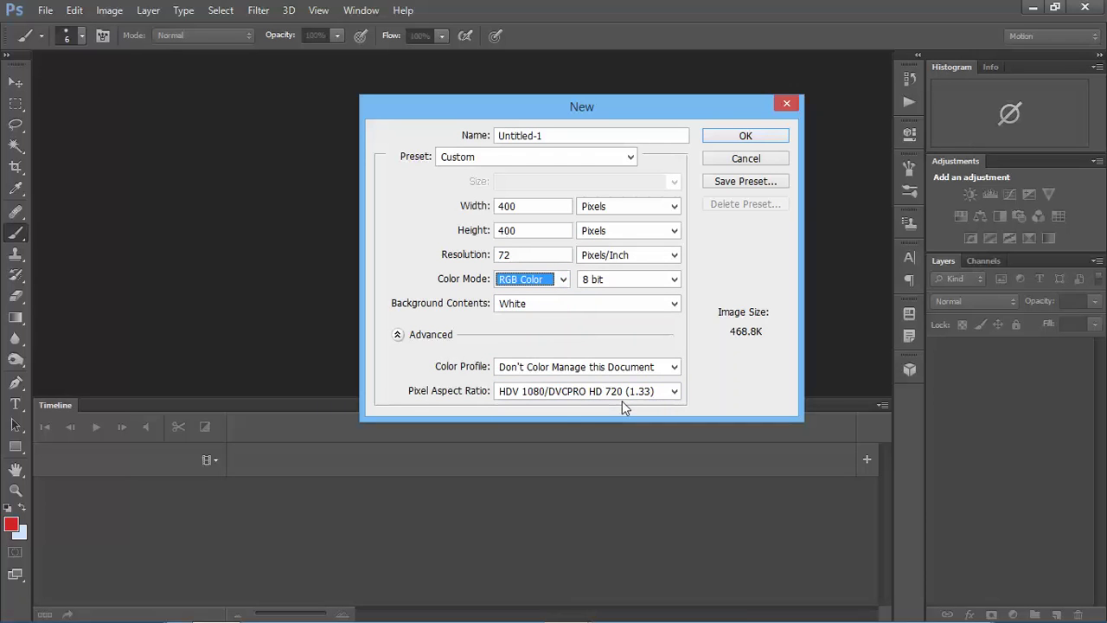
{"action": "left_click", "coordinate": [651, 393]}
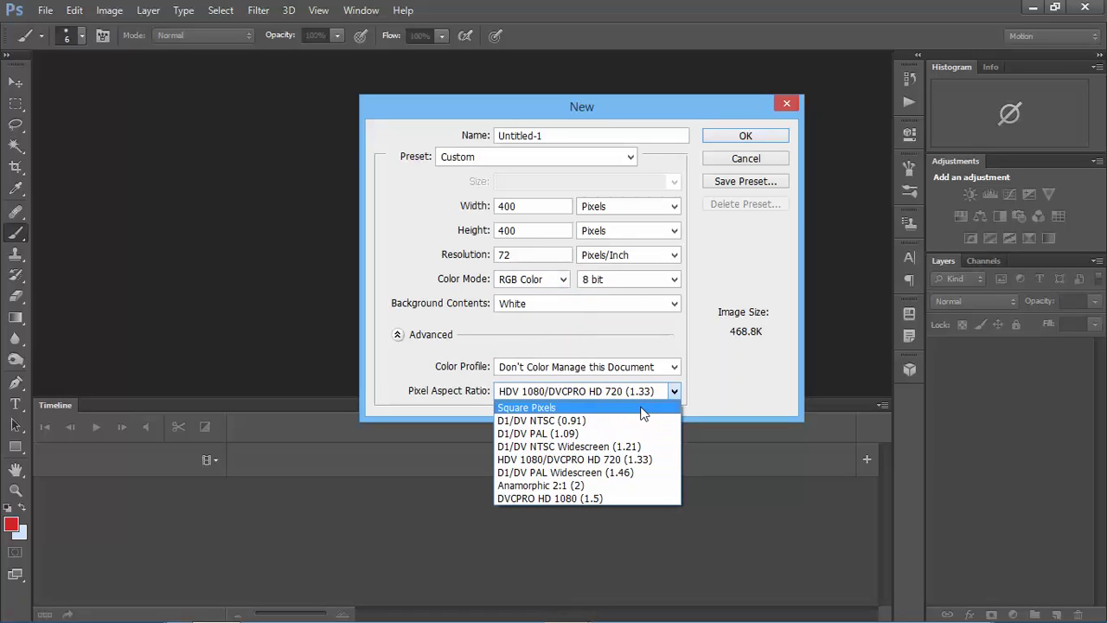
{"action": "left_click", "coordinate": [644, 409]}
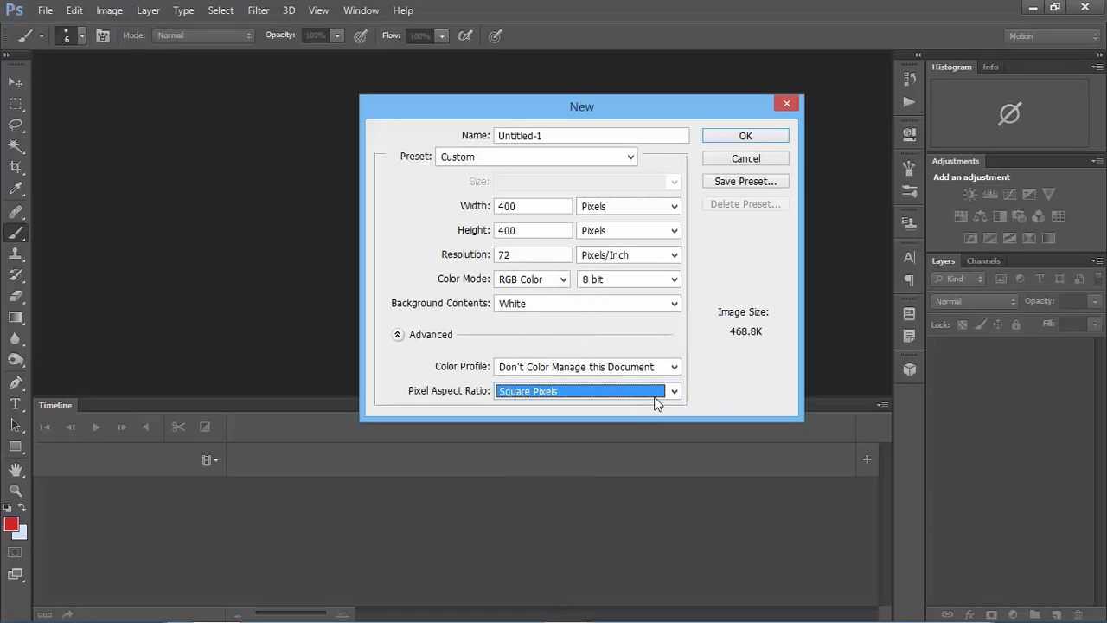
{"action": "key", "text": "Tab"}
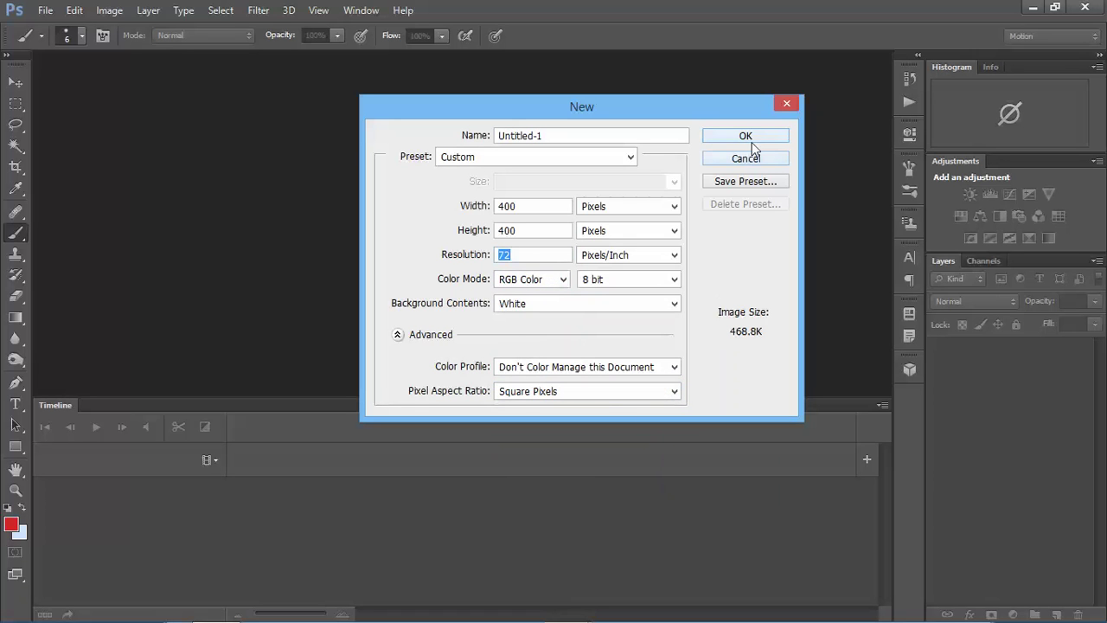
- Name the document ExampleGif_1 and create it
{"action": "left_click", "coordinate": [670, 138]}
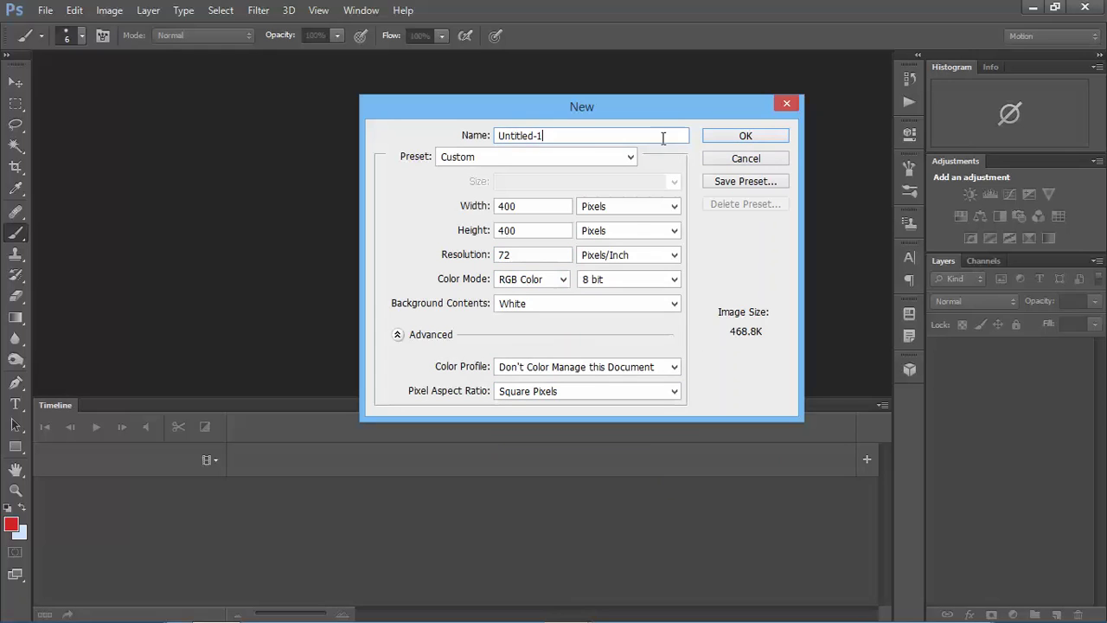
{"action": "left_click_drag", "start_coordinate": [663, 138], "coordinate": [474, 138]}
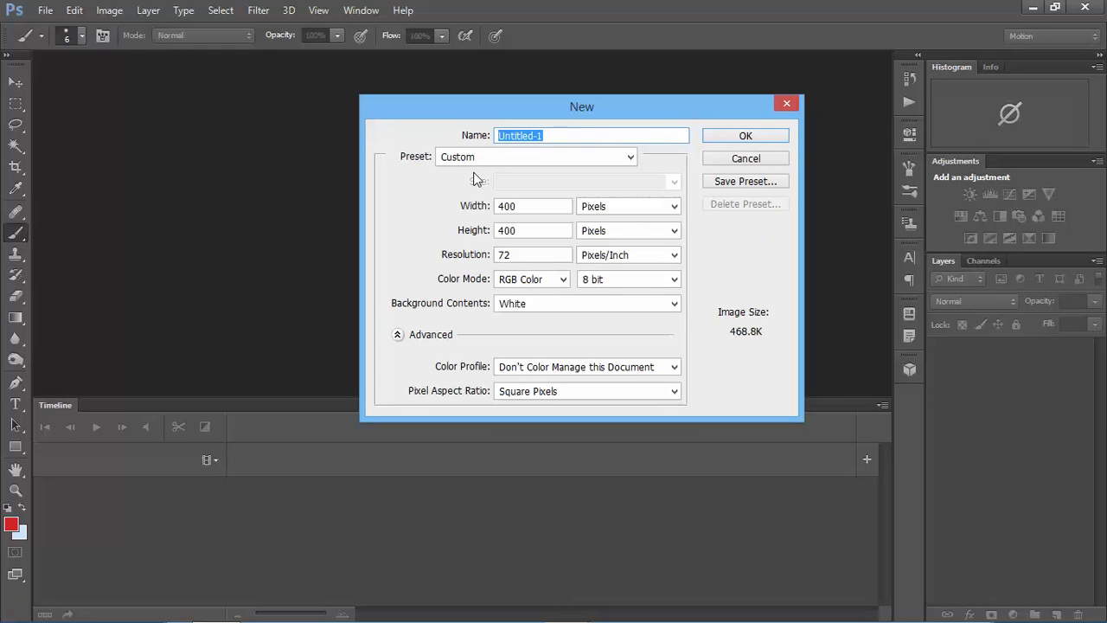
{"action": "type", "text": "ExampleGif_"}
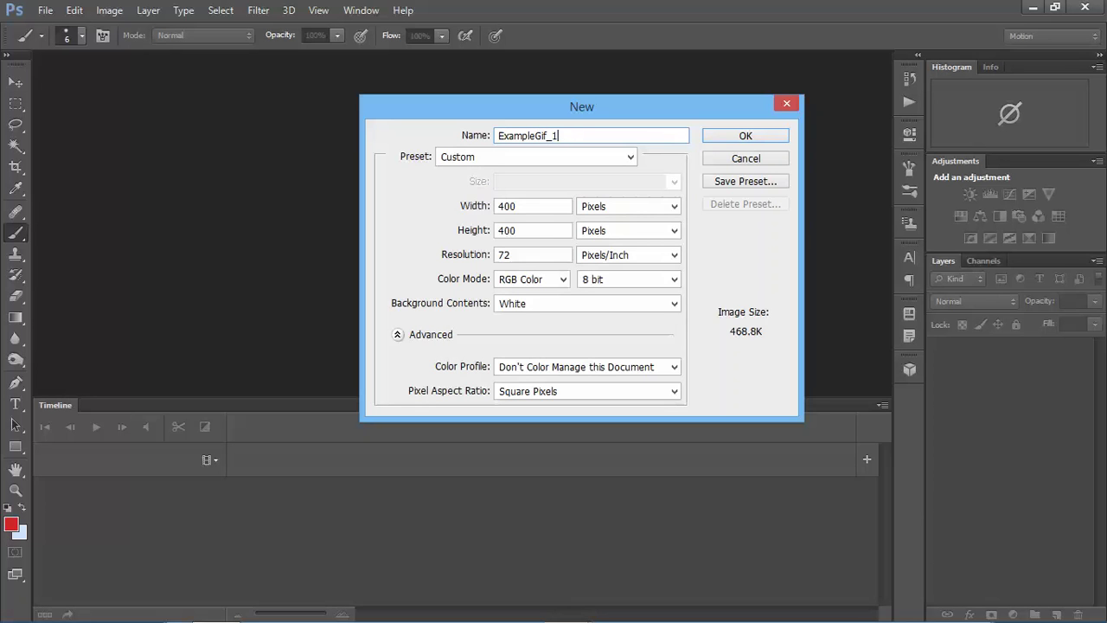
{"action": "type", "text": "1"}
{"action": "key", "text": "Return"}
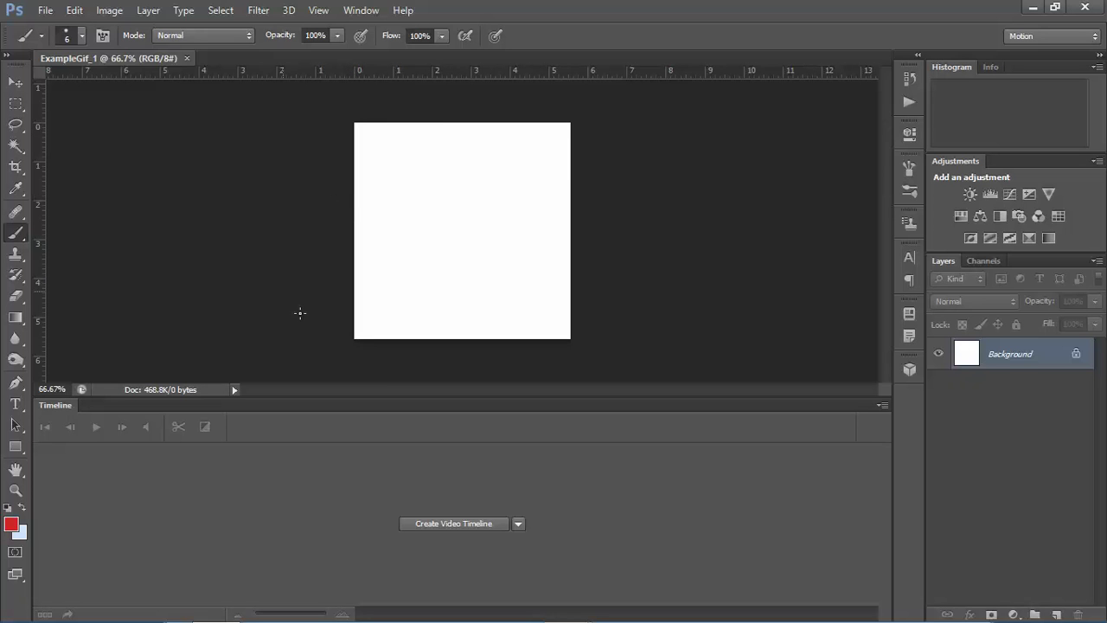
- Switch to Chrome and view the scroll photo in the NPR article about X-rays and ancient scrolls
{"action": "key", "text": "alt+Tab"}
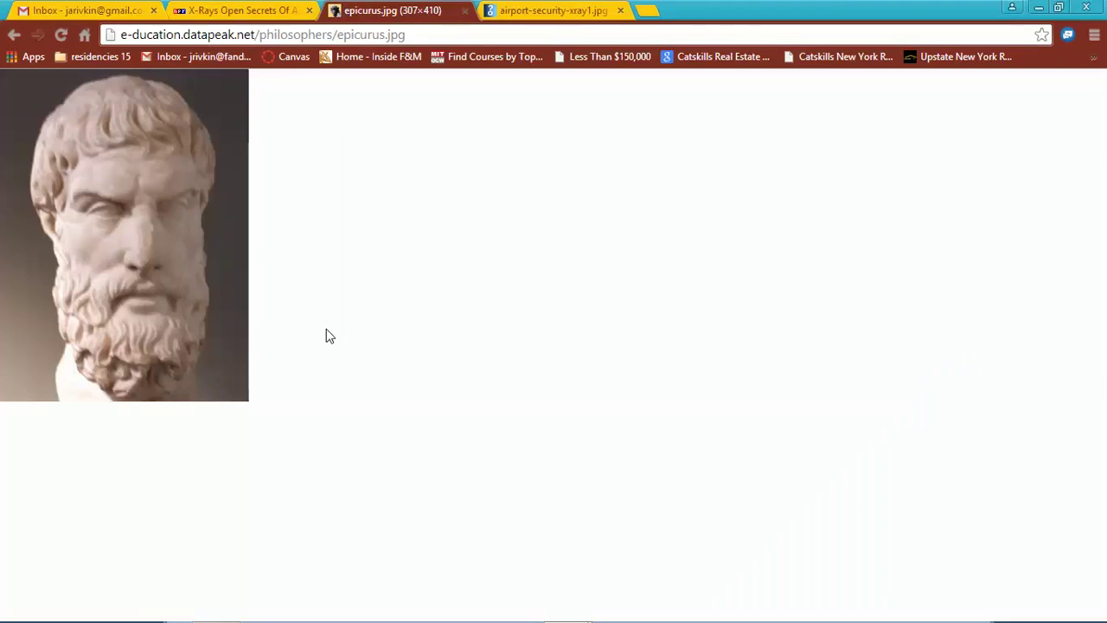
{"action": "left_click", "coordinate": [274, 10]}
{"action": "left_click_drag", "start_coordinate": [1099, 406], "coordinate": [1097, 158]}
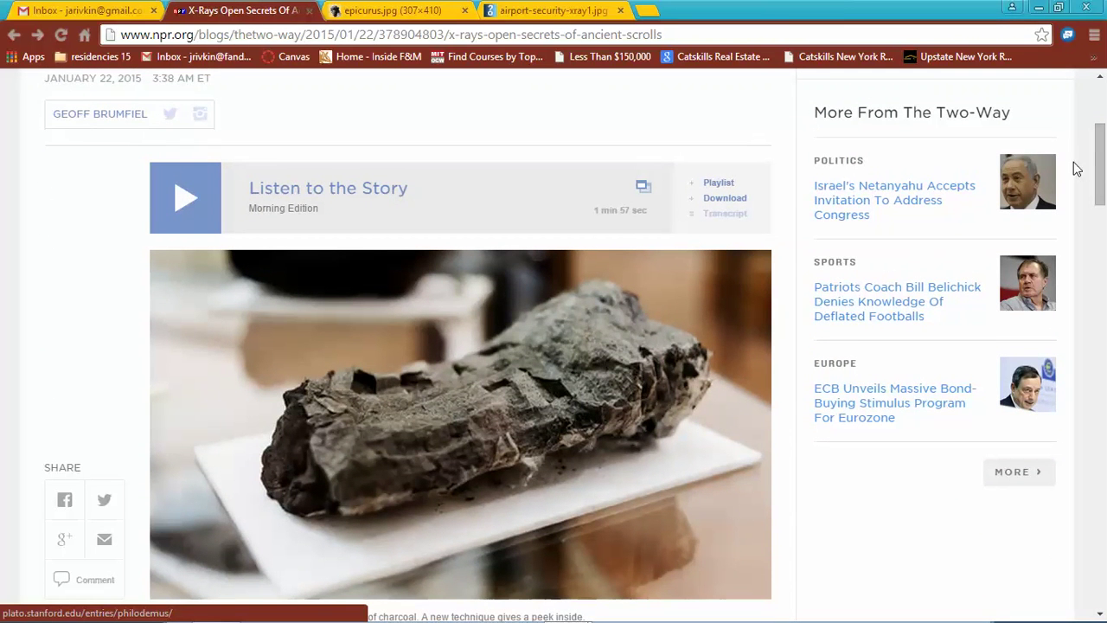
{"action": "left_click_drag", "start_coordinate": [1101, 173], "coordinate": [1101, 197]}
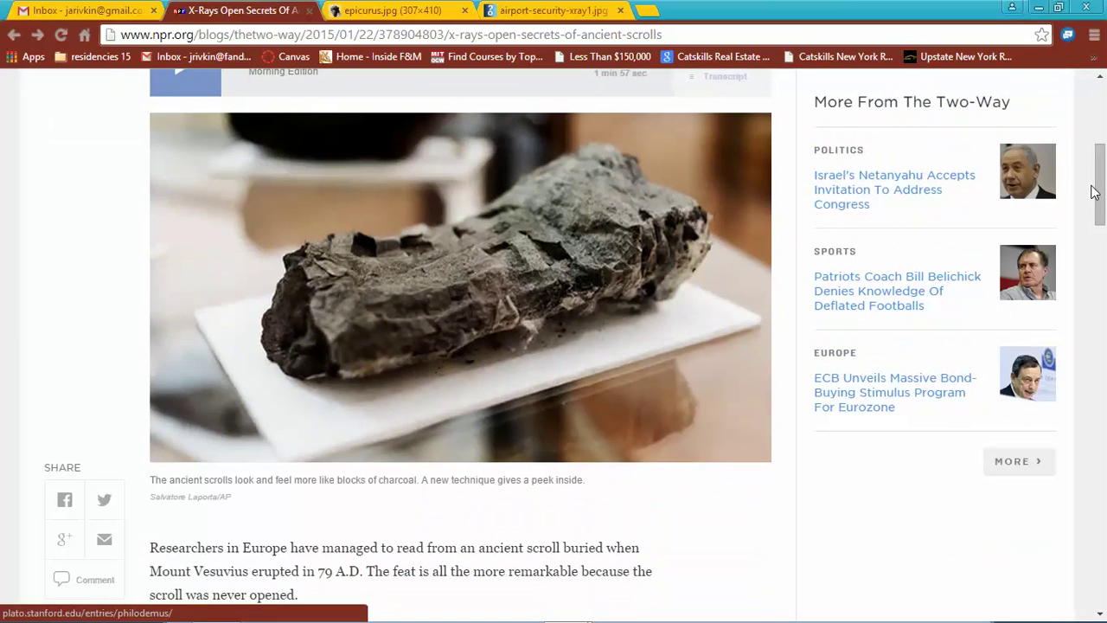
- Close the airport-security-xray1.jpg page and search the web for "airport security x-ray" in a new tab
{"action": "left_click", "coordinate": [620, 11]}
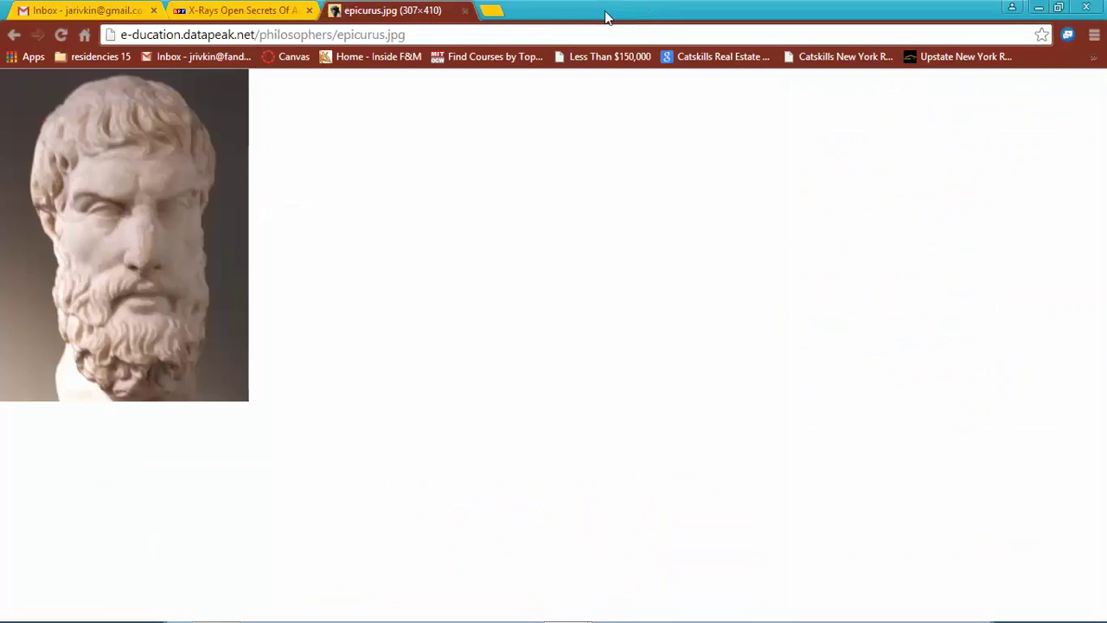
{"action": "left_click", "coordinate": [500, 13]}
{"action": "type", "text": "airport sectu"}
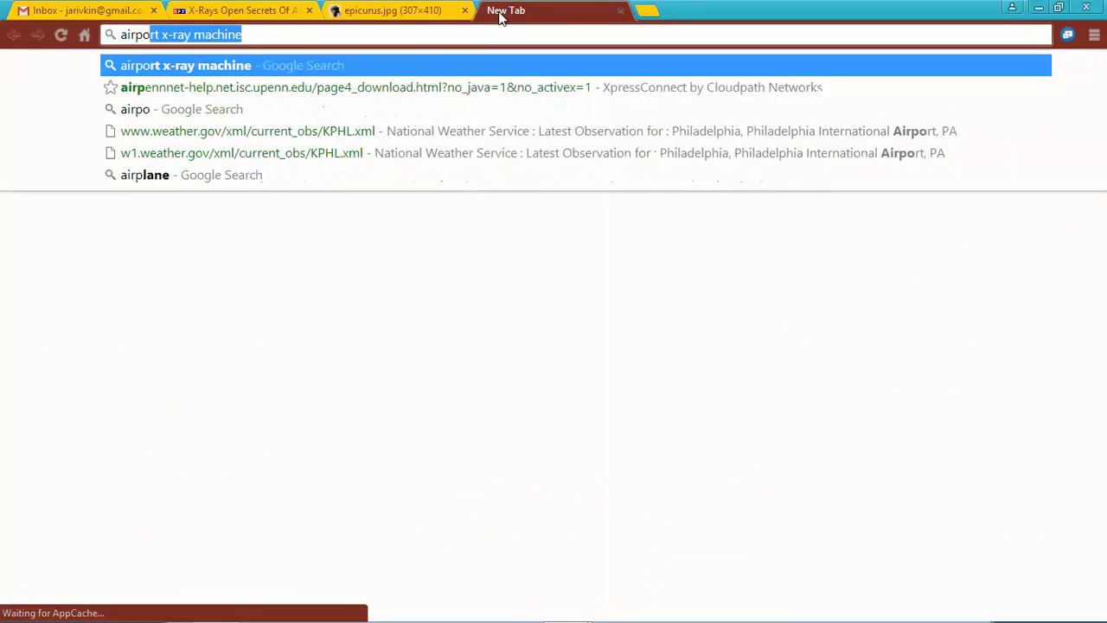
{"action": "key", "text": "BackSpace"}
{"action": "key", "text": "BackSpace"}
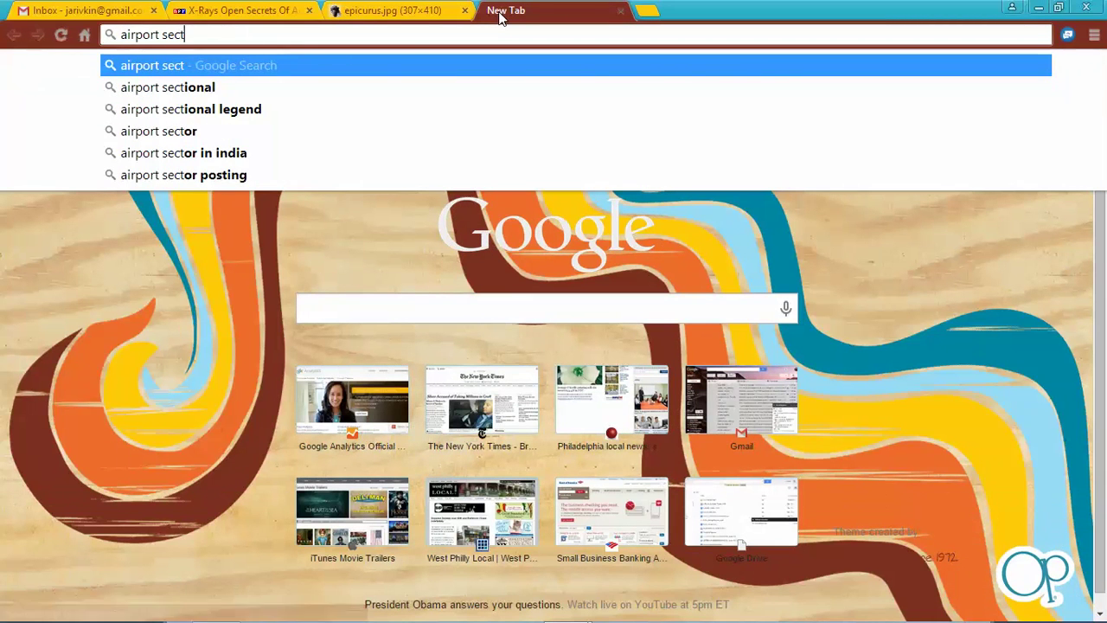
{"action": "type", "text": "urity "}
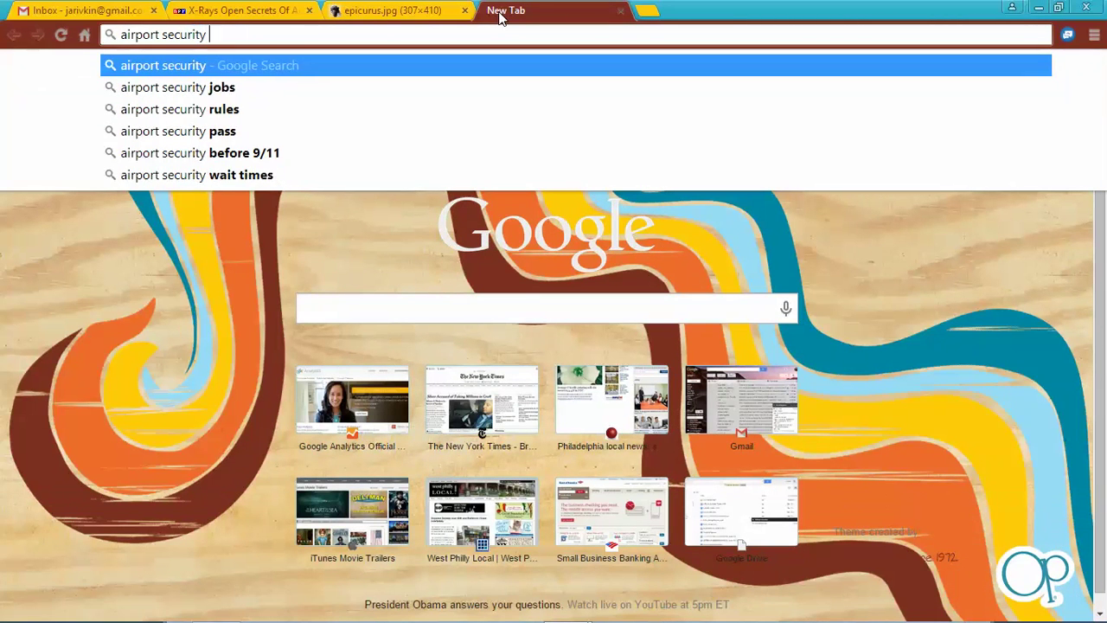
{"action": "type", "text": "x-ray"}
{"action": "key", "text": "Return"}
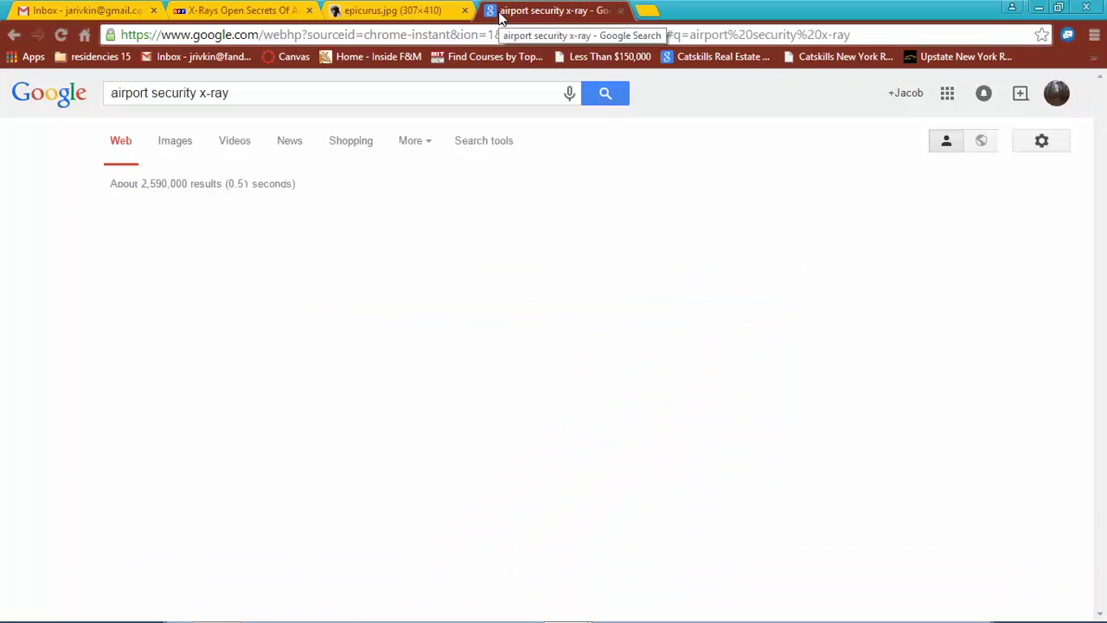
- Browse the image results for the search and open the preview of the gray baggage scanner with a monitor on top
{"action": "left_click", "coordinate": [214, 291]}
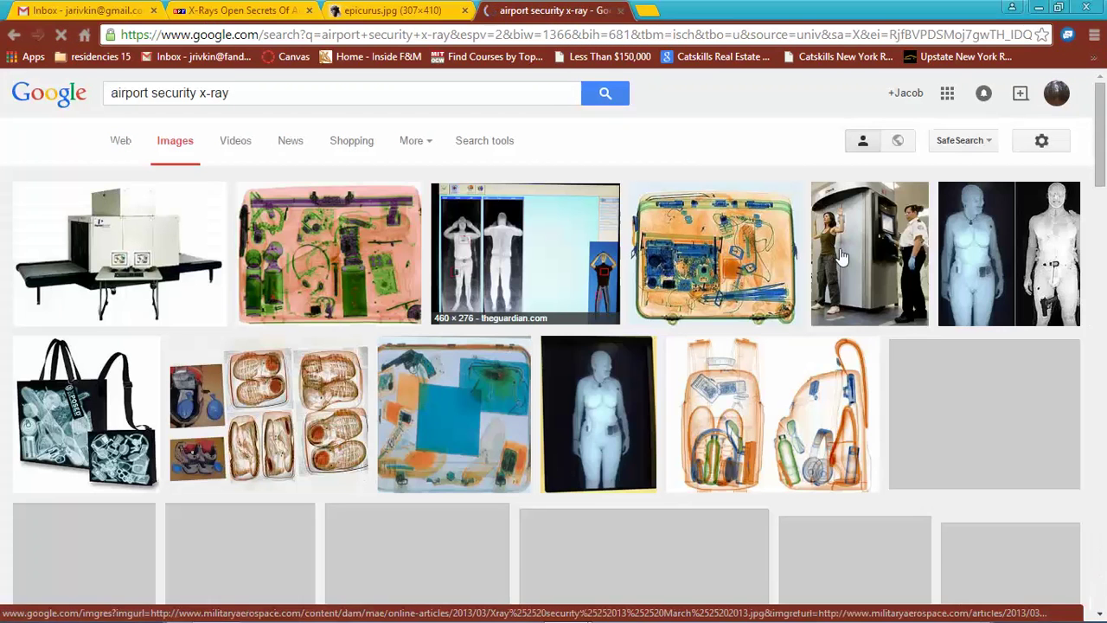
{"action": "right_click", "coordinate": [1101, 102]}
{"action": "left_click_drag", "start_coordinate": [1102, 102], "coordinate": [1088, 165]}
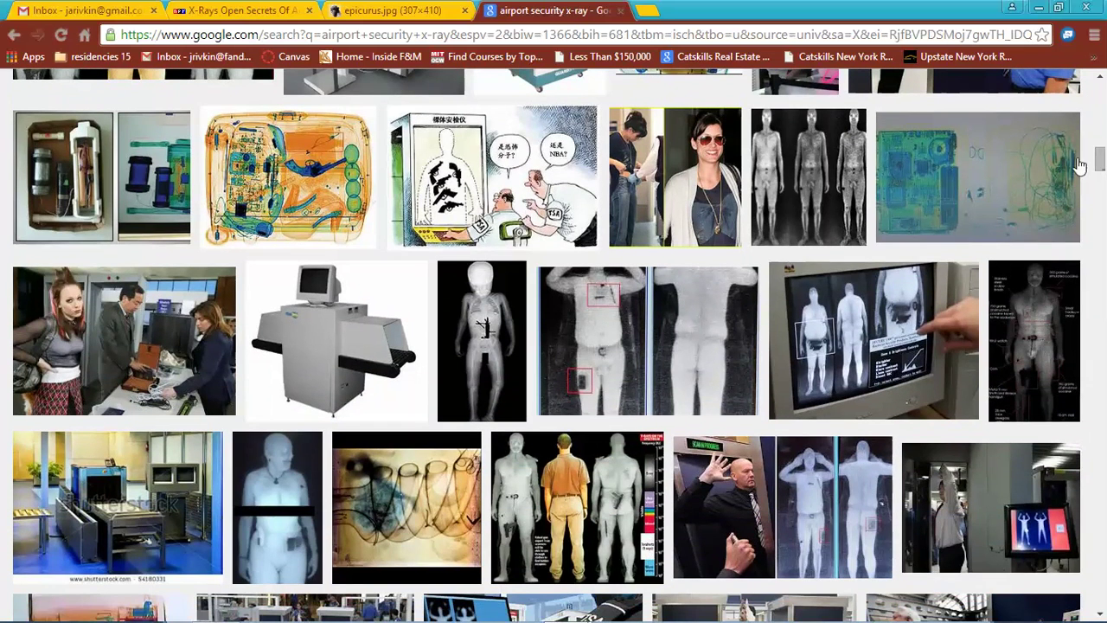
{"action": "left_click", "coordinate": [333, 302]}
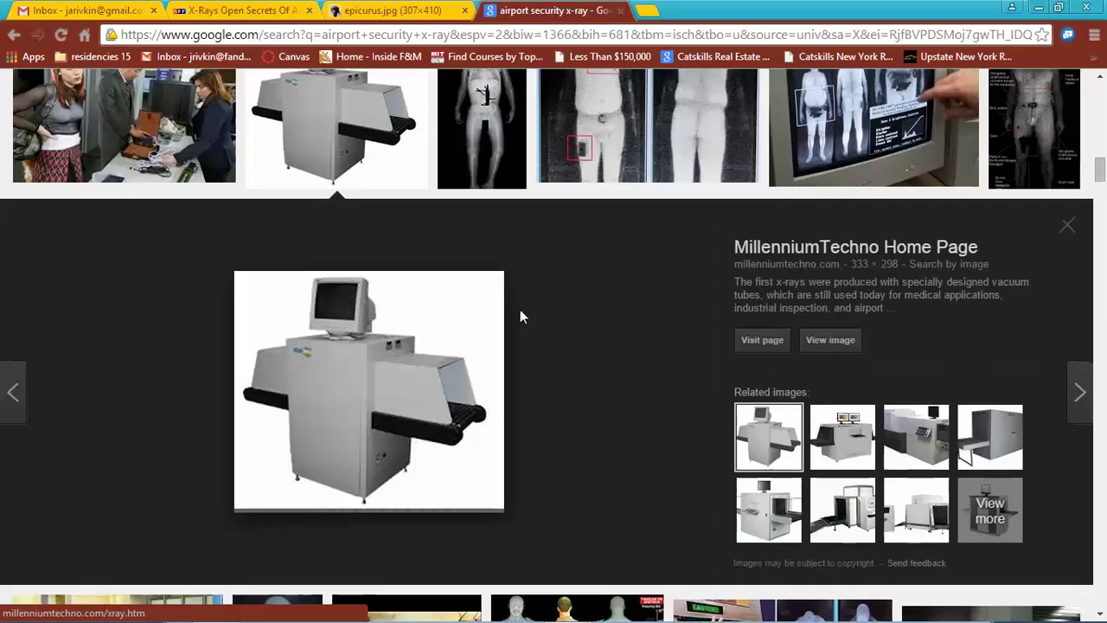
- Open the gray baggage scanner image Xray.gif at full size and copy it
{"action": "left_click", "coordinate": [851, 344]}
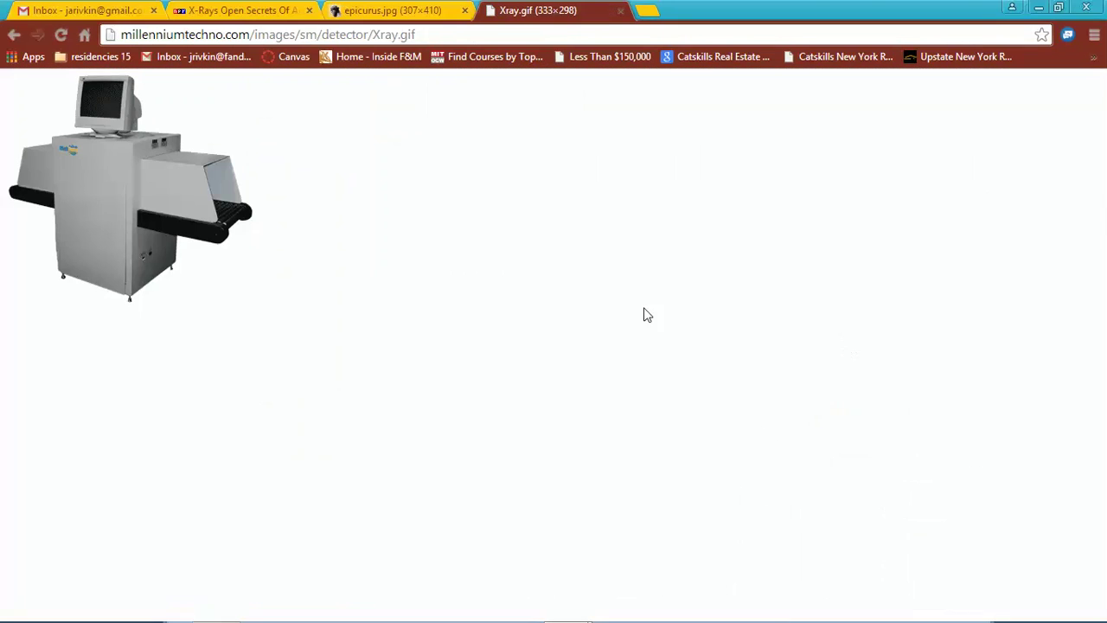
{"action": "right_click", "coordinate": [131, 198]}
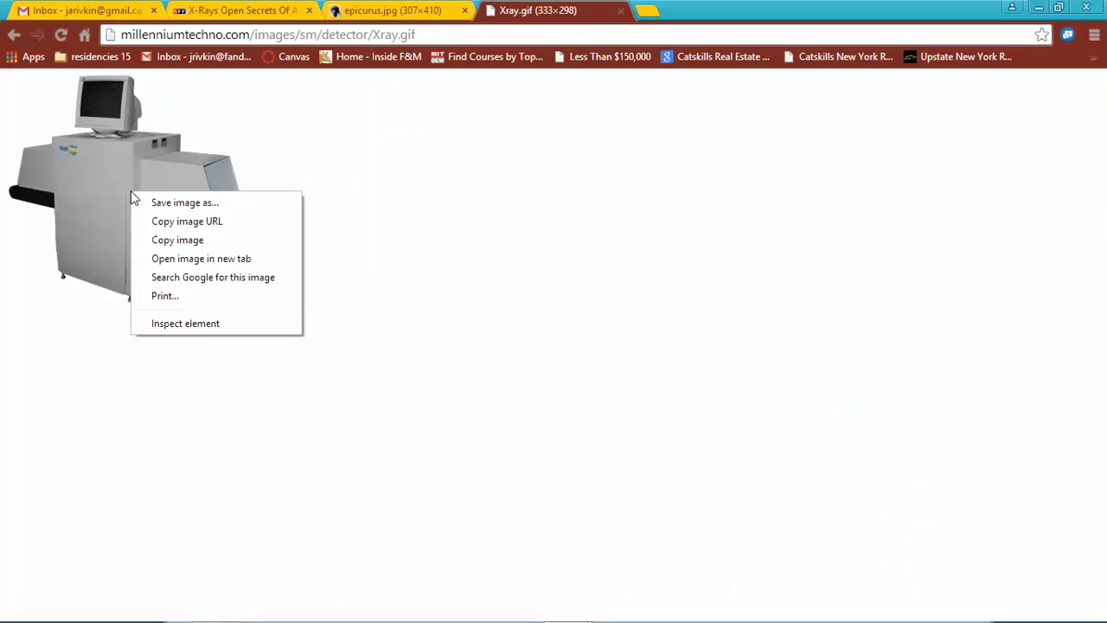
{"action": "left_click", "coordinate": [164, 239]}
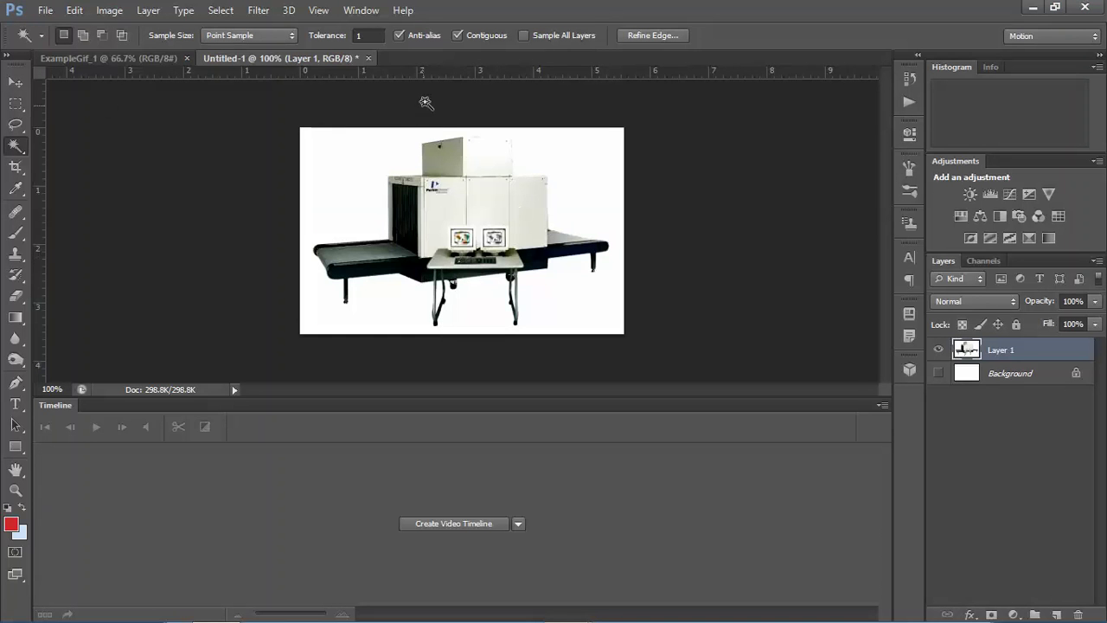
- In Photoshop, close Untitled-1 without saving and paste the copied scanner into a new clipboard-sized document
{"action": "left_click", "coordinate": [367, 57]}
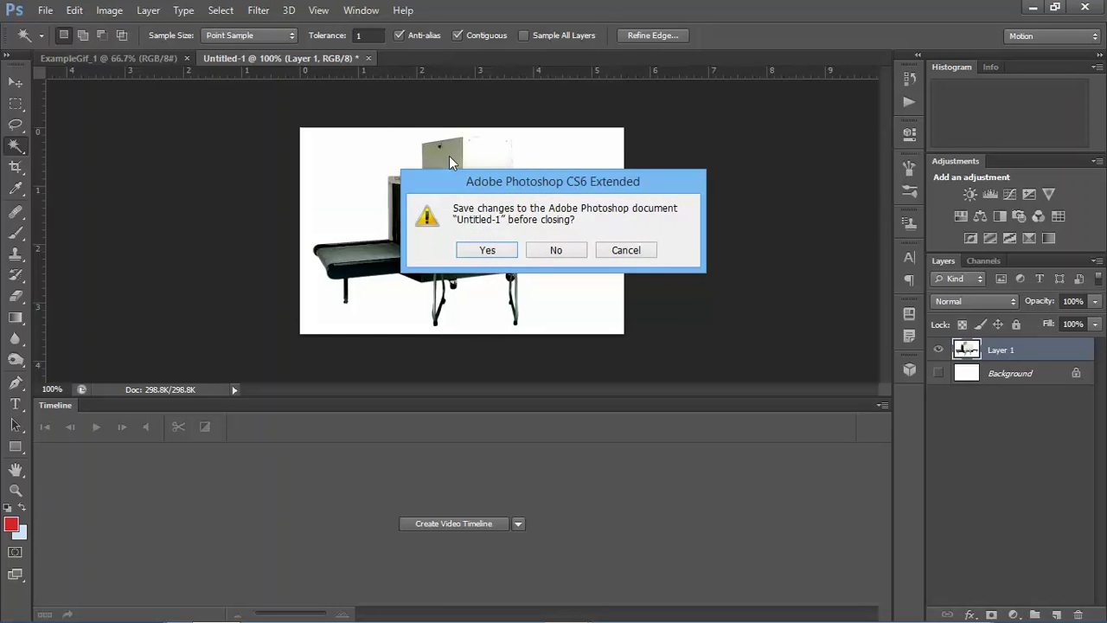
{"action": "left_click", "coordinate": [554, 253]}
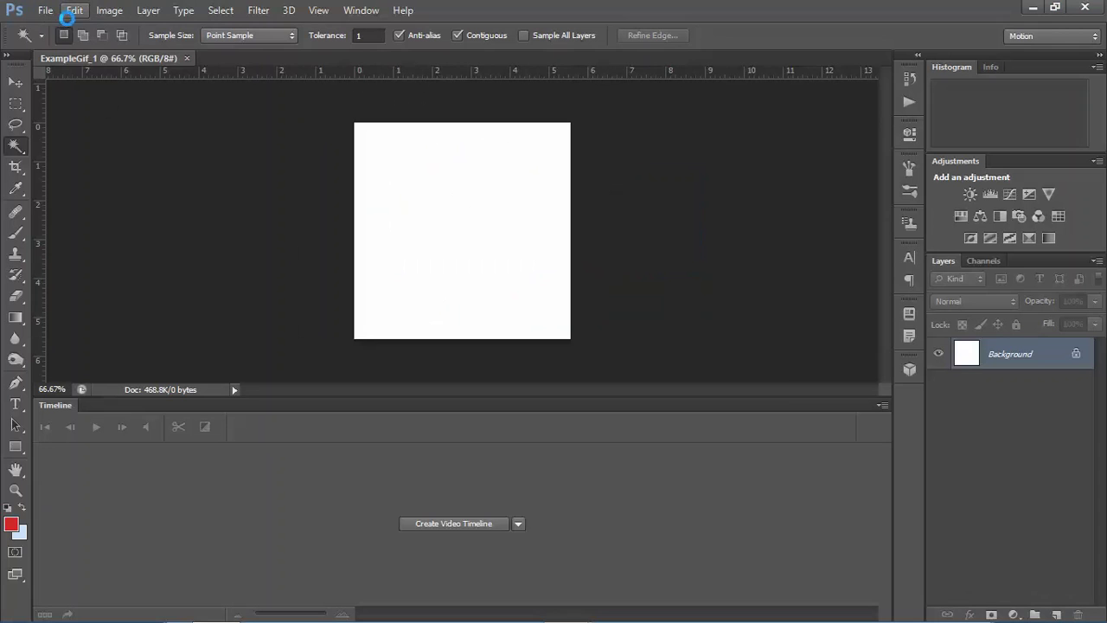
{"action": "key", "text": "Return"}
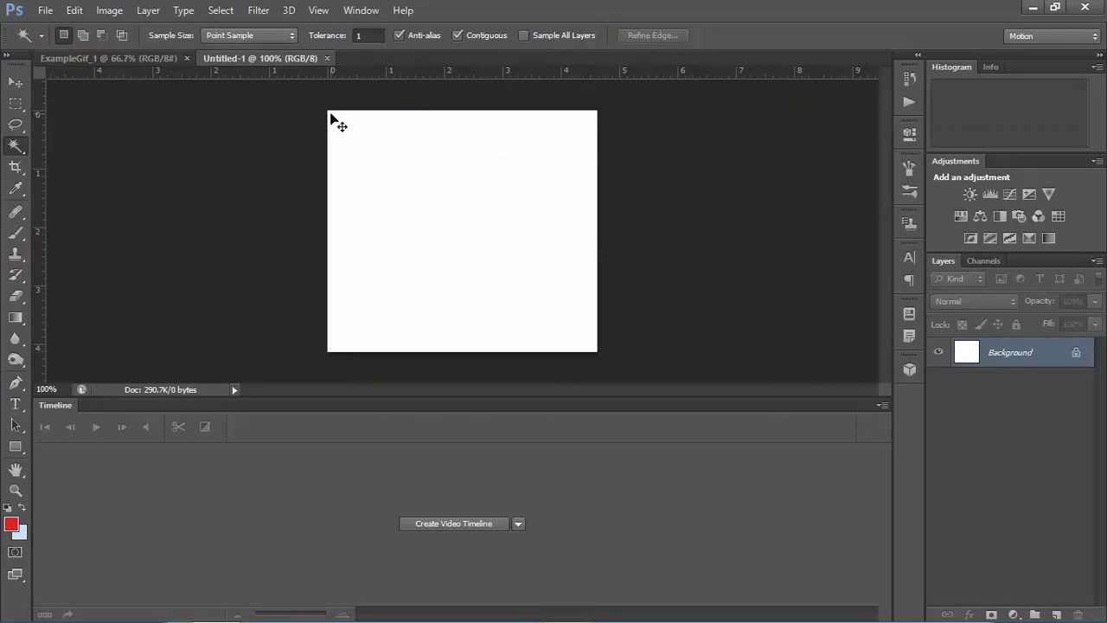
{"action": "key", "text": "ctrl+v"}
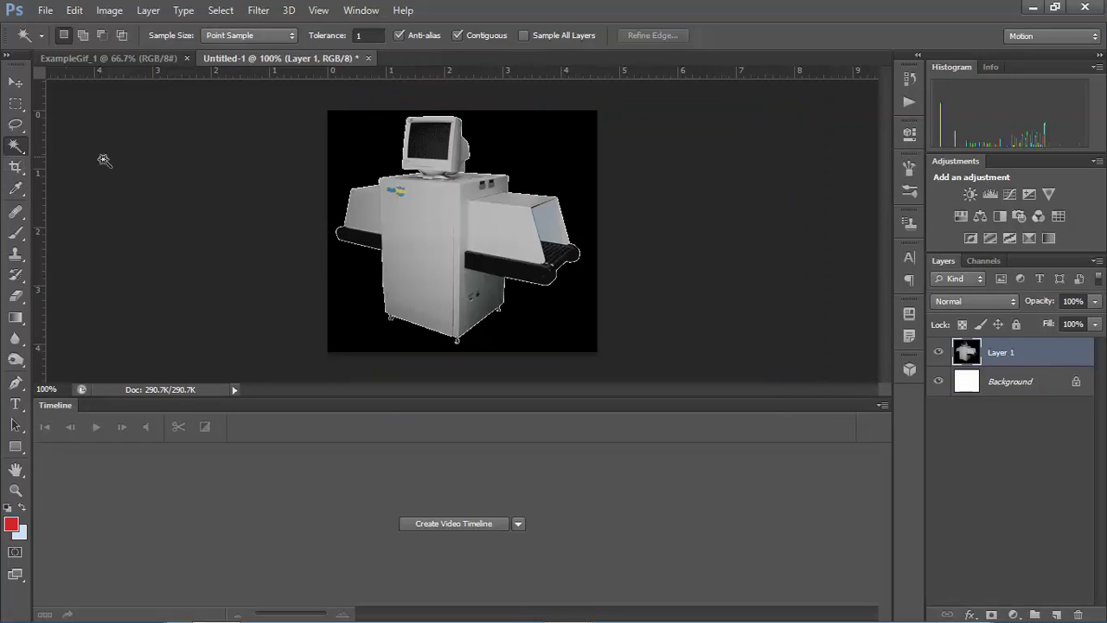
- Delete the black area around the scanner on Layer 1 with the Magic Wand and hide the Background layer
{"action": "left_click", "coordinate": [349, 141]}
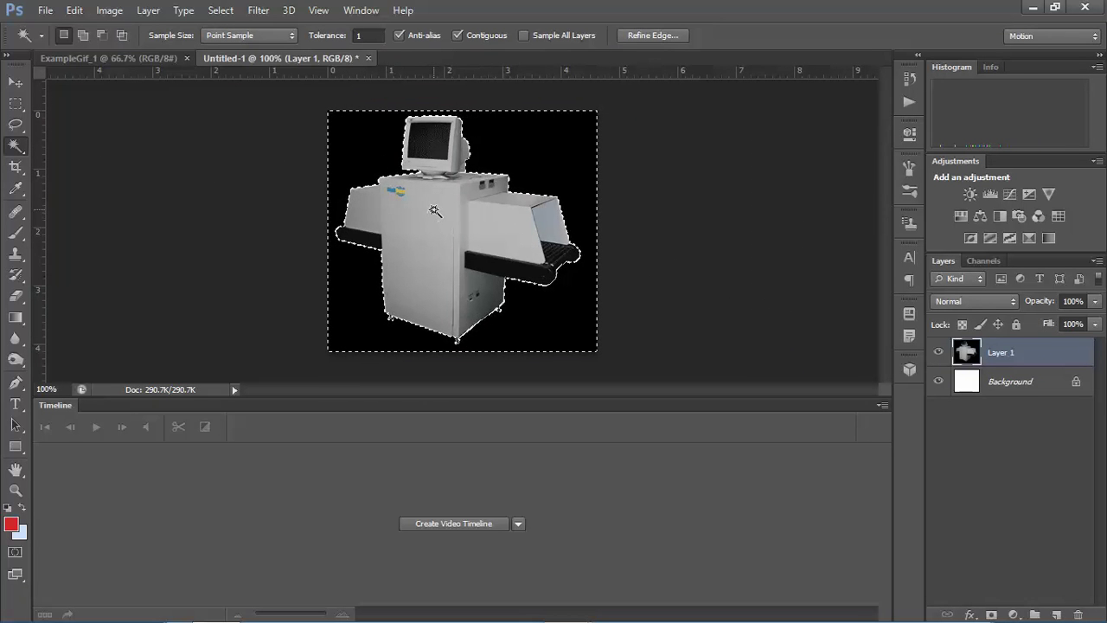
{"action": "key", "text": "Delete"}
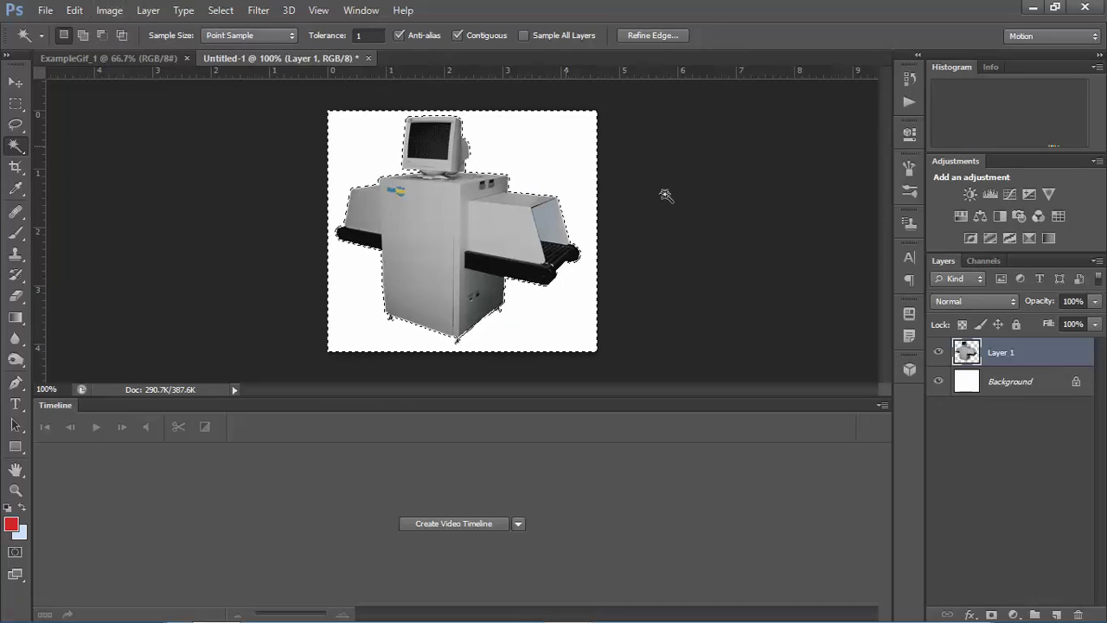
{"action": "left_click", "coordinate": [938, 383]}
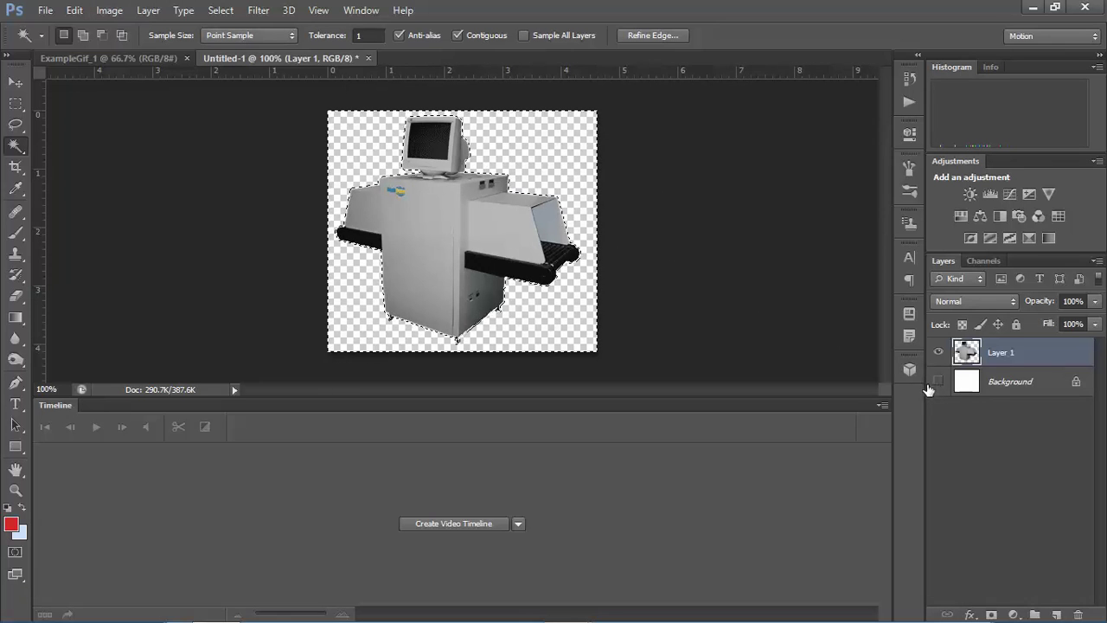
- Switch to the Move tool and deselect the area around the scanner
{"action": "left_click", "coordinate": [19, 87]}
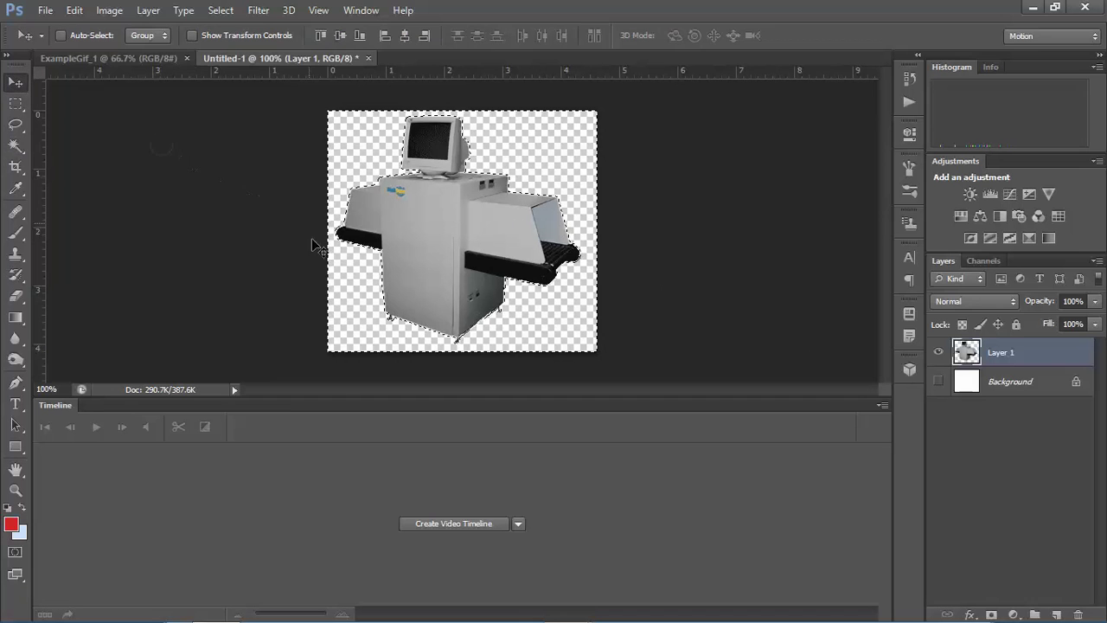
{"action": "left_click", "coordinate": [148, 11]}
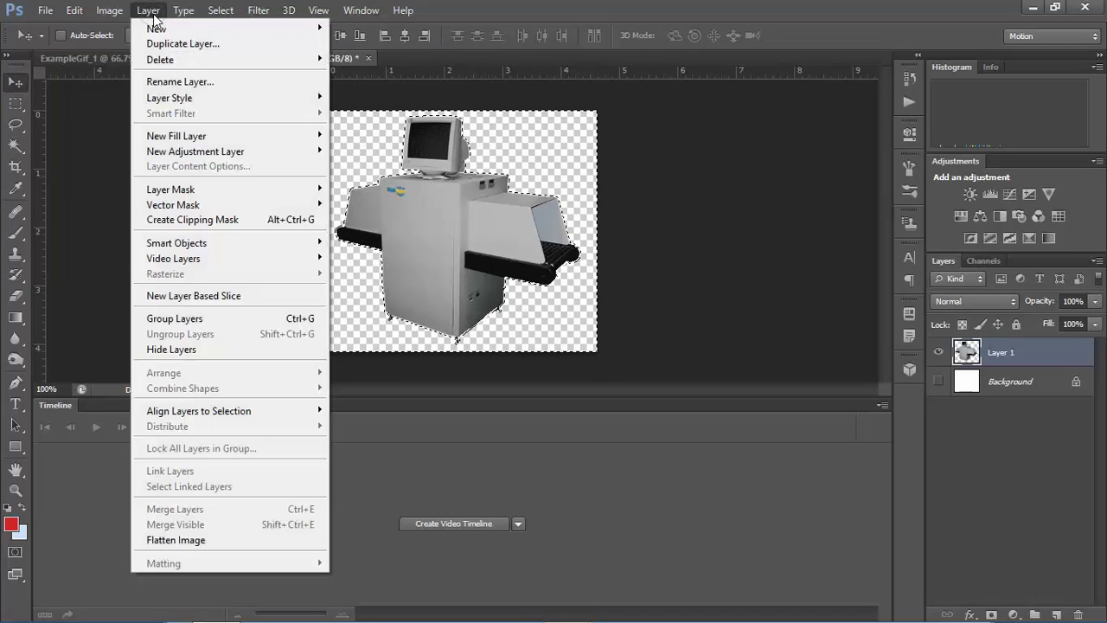
{"action": "mouse_move", "coordinate": [122, 12]}
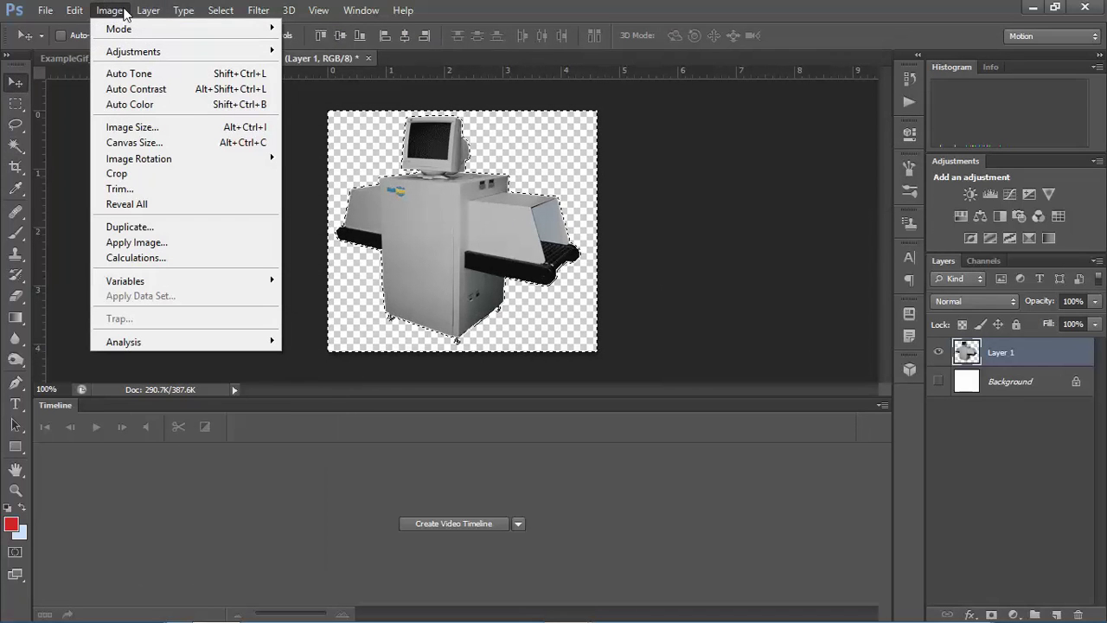
{"action": "mouse_move", "coordinate": [173, 15]}
{"action": "mouse_move", "coordinate": [216, 10]}
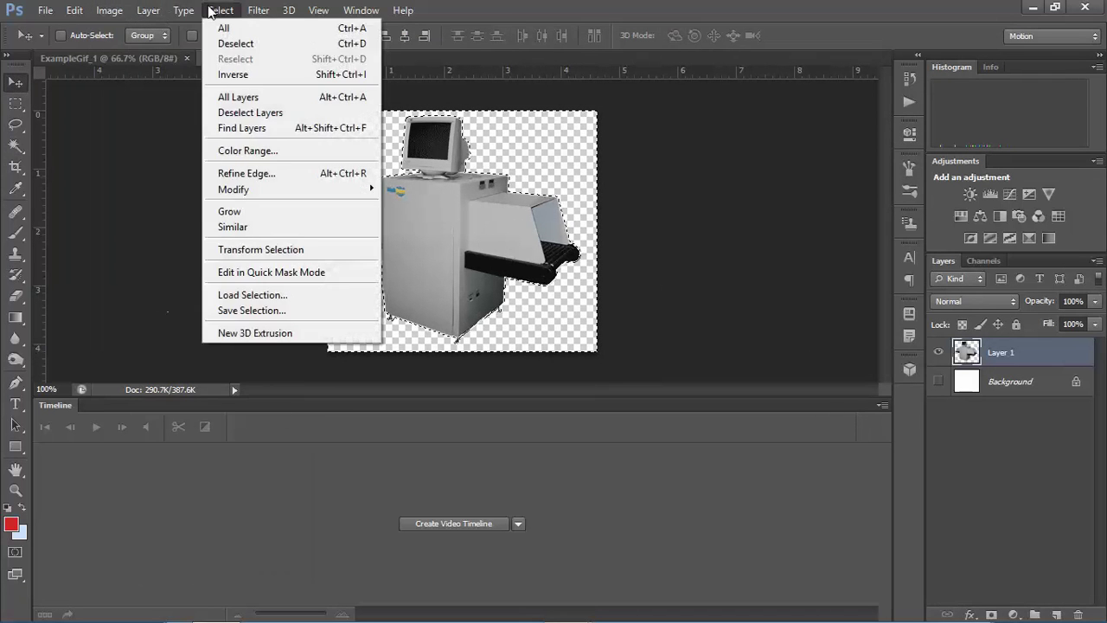
{"action": "left_click", "coordinate": [230, 45]}
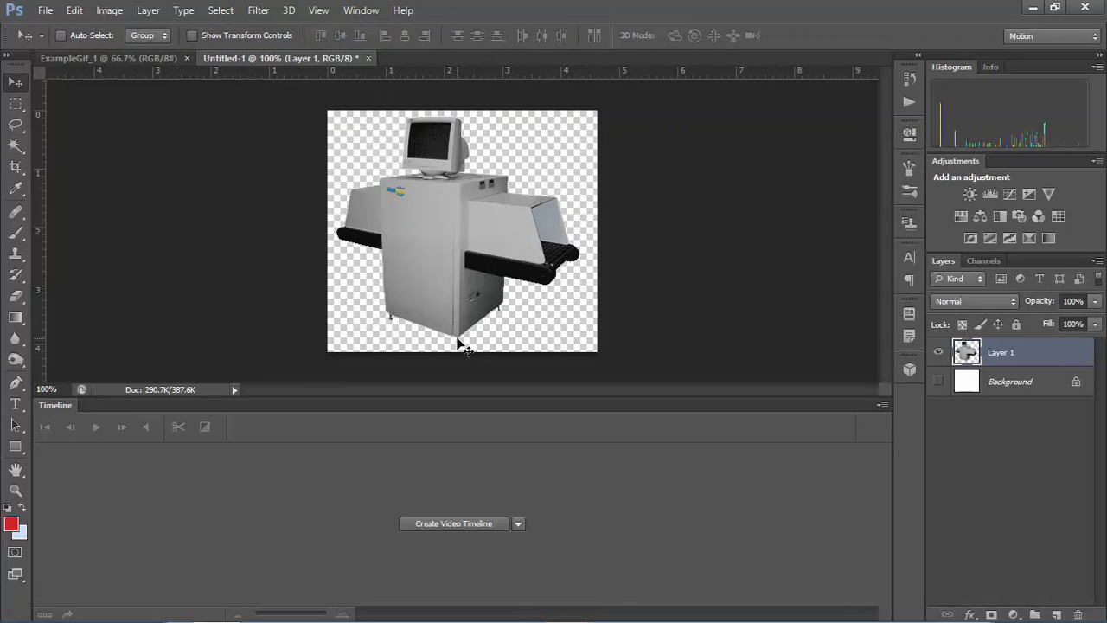
- Start saving the scanner document and create and open a new folder named Gif Example inside the GIF folder
{"action": "left_click", "coordinate": [47, 10]}
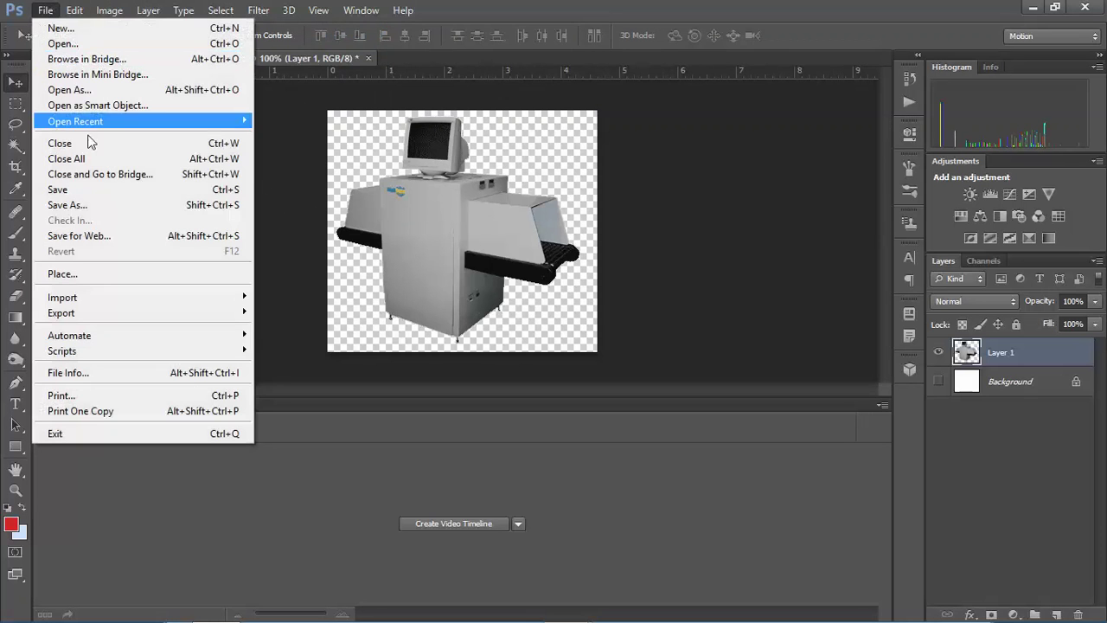
{"action": "left_click", "coordinate": [92, 190]}
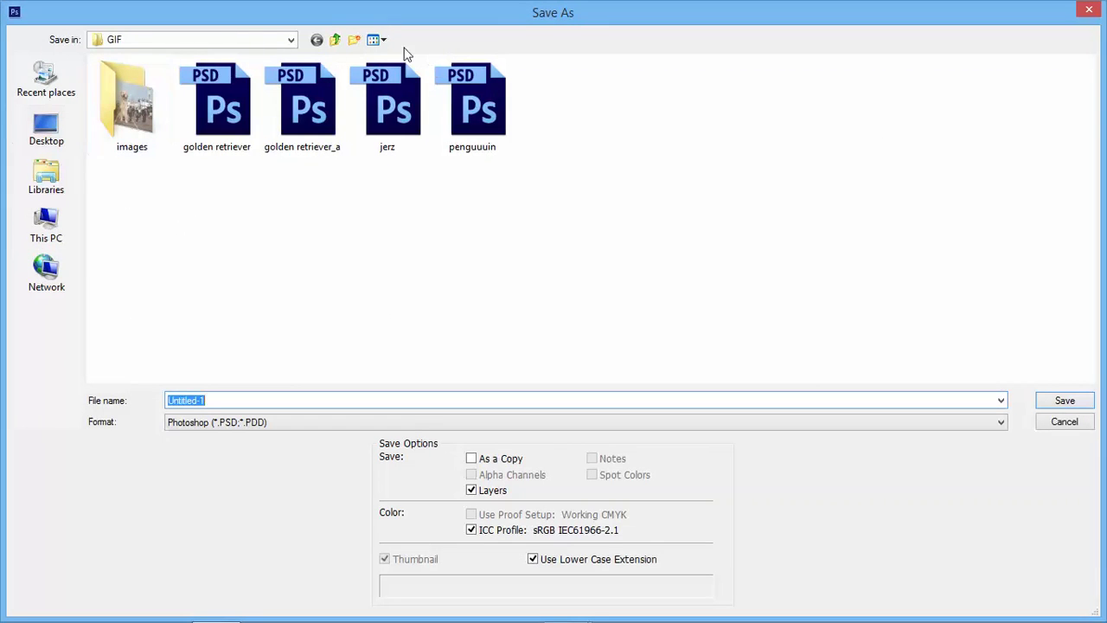
{"action": "left_click", "coordinate": [354, 41]}
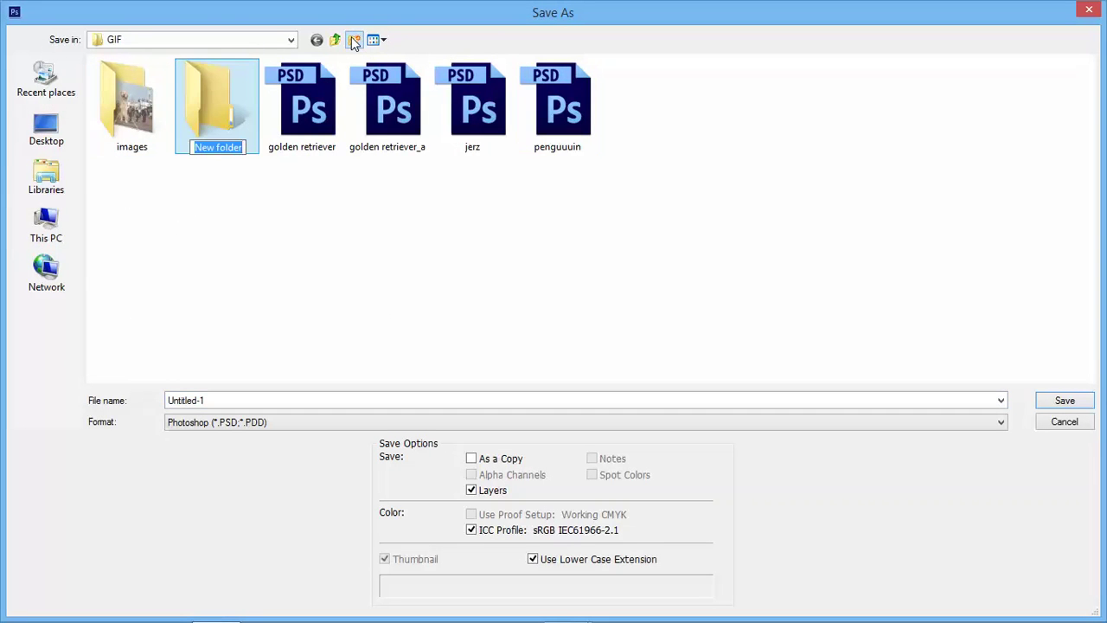
{"action": "type", "text": "Gi"}
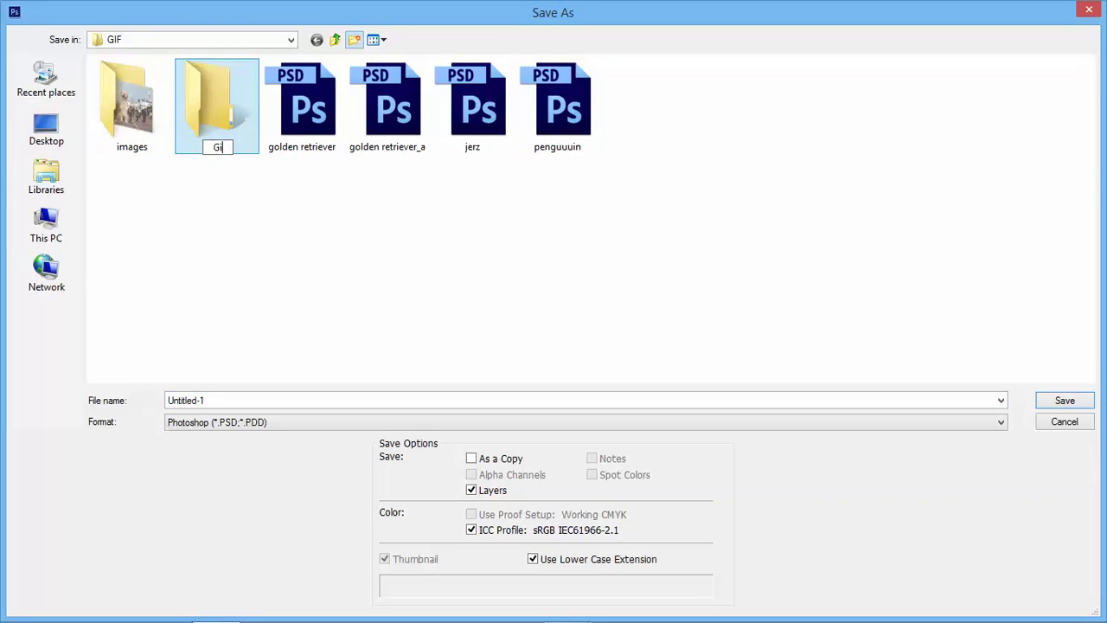
{"action": "type", "text": "f Example"}
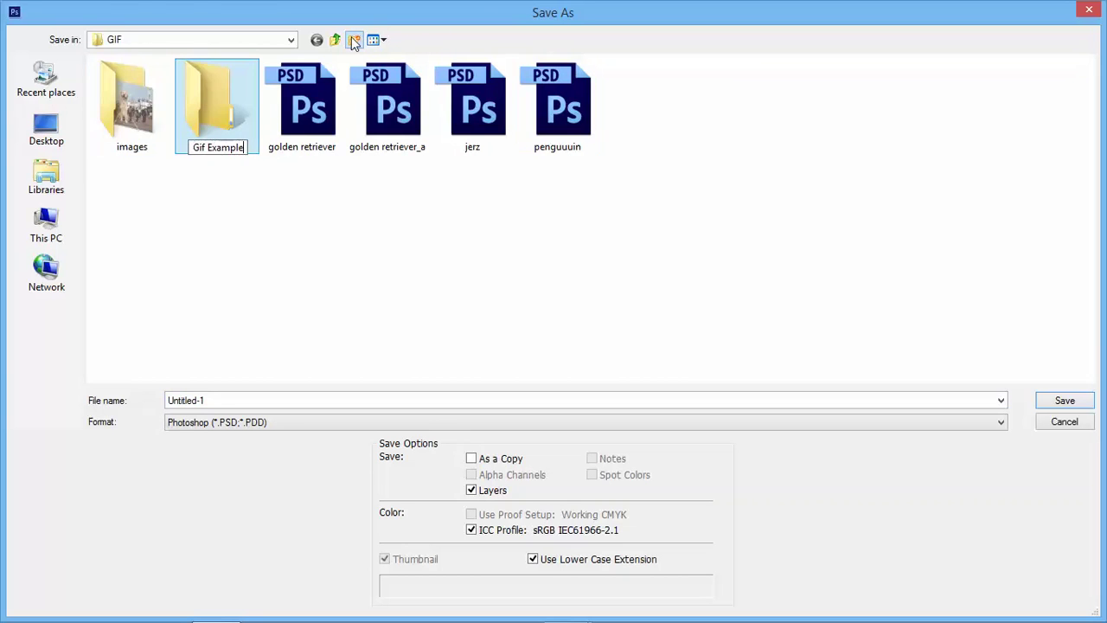
{"action": "key", "text": "Return"}
{"action": "double_click", "coordinate": [128, 119]}
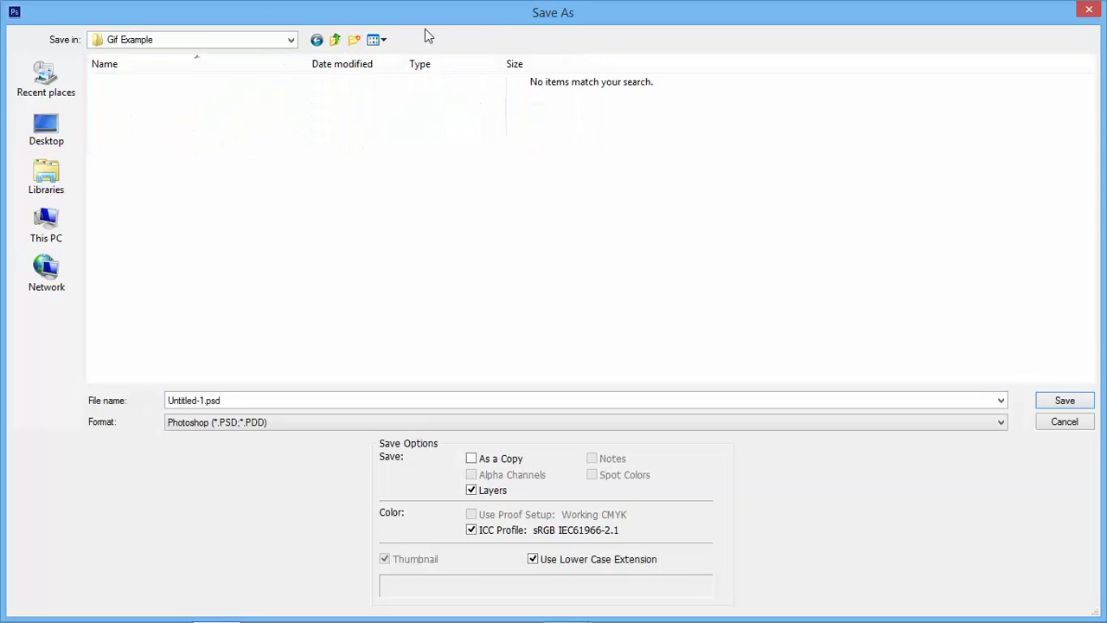
- Create a subfolder named Assets inside Gif Example and open it
{"action": "left_click", "coordinate": [352, 39]}
{"action": "type", "text": "Assest"}
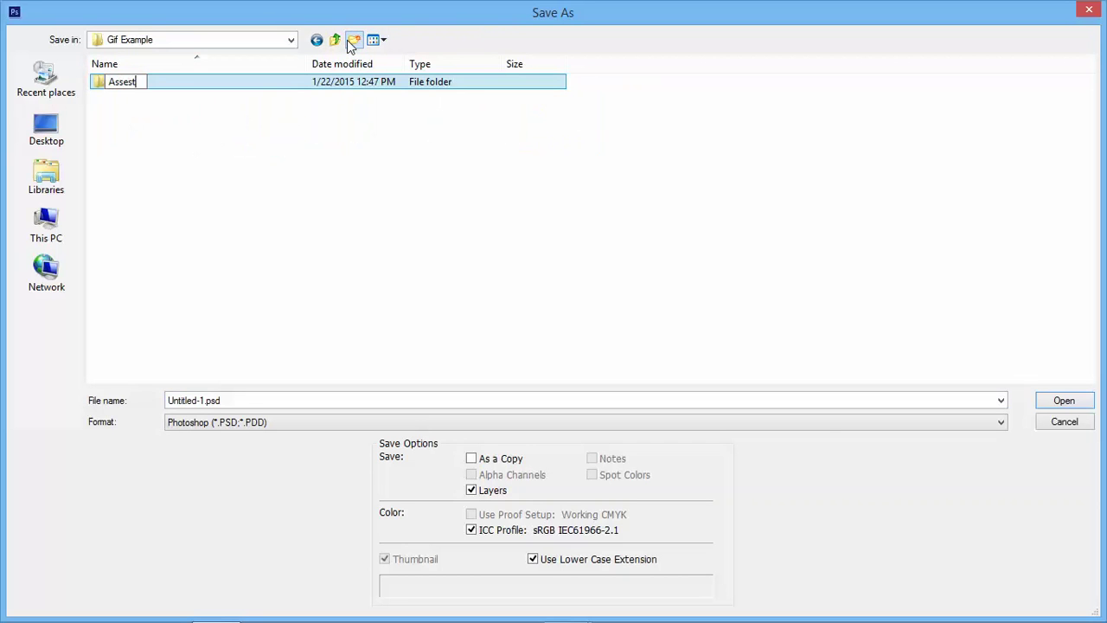
{"action": "type", "text": "s"}
{"action": "key", "text": "Return"}
{"action": "double_click", "coordinate": [322, 81]}
- Save the scanner document as x-ray scanner.psd in the Assets folder
{"action": "left_click", "coordinate": [205, 400]}
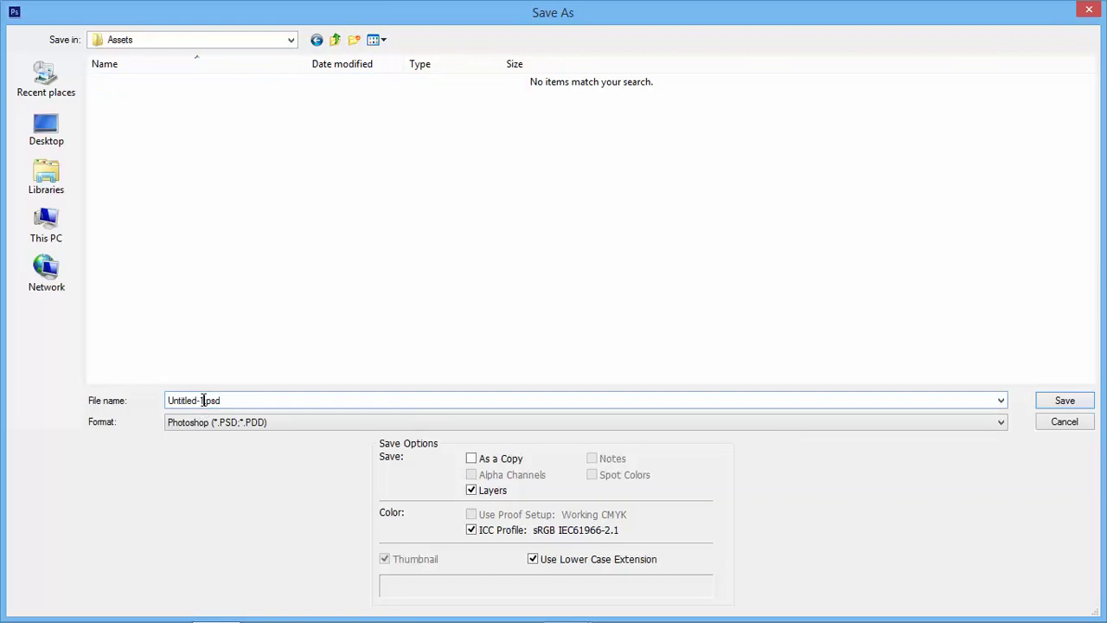
{"action": "left_click_drag", "start_coordinate": [204, 401], "coordinate": [116, 421]}
{"action": "type", "text": "x-ray scanner"}
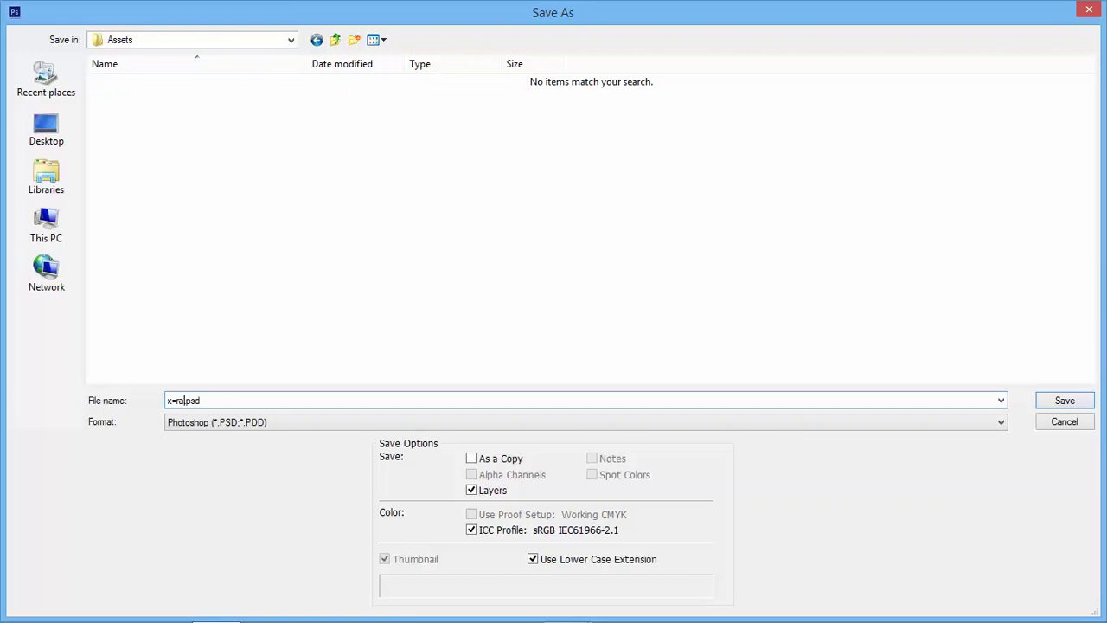
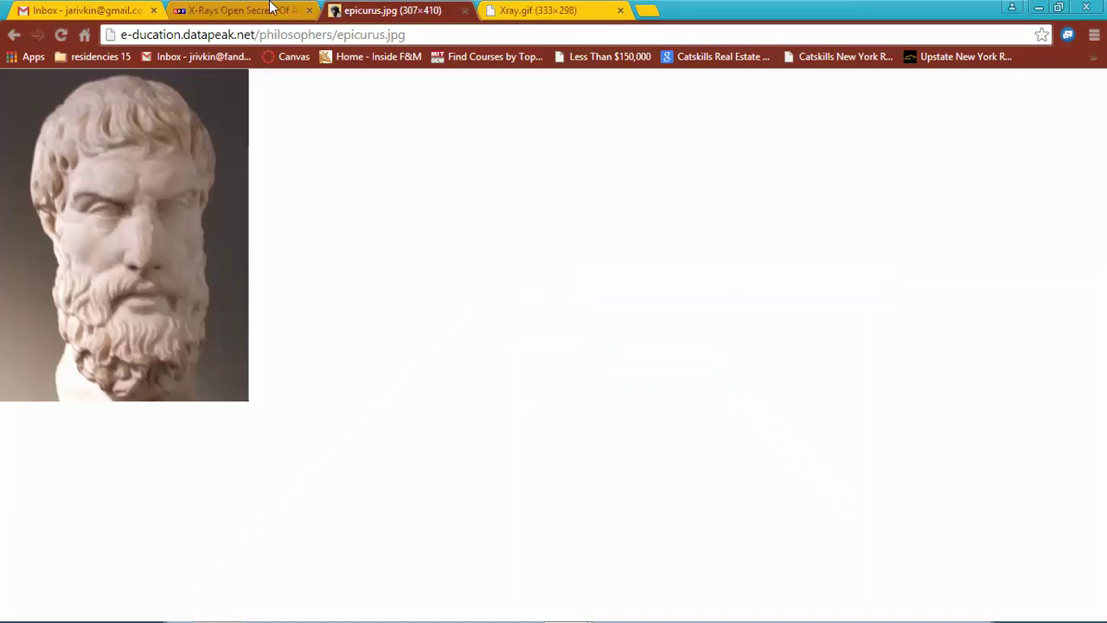
- Look through the end of the NPR article about X-rays and ancient scrolls in Chrome and revisit the Xray.gif page
{"action": "left_click", "coordinate": [272, 9]}
{"action": "left_click_drag", "start_coordinate": [1090, 167], "coordinate": [1042, 450]}
{"action": "scroll", "coordinate": [1042, 437], "scroll_direction": "down", "scroll_amount": 1}
{"action": "scroll", "coordinate": [1045, 428], "scroll_direction": "up", "scroll_amount": 2}
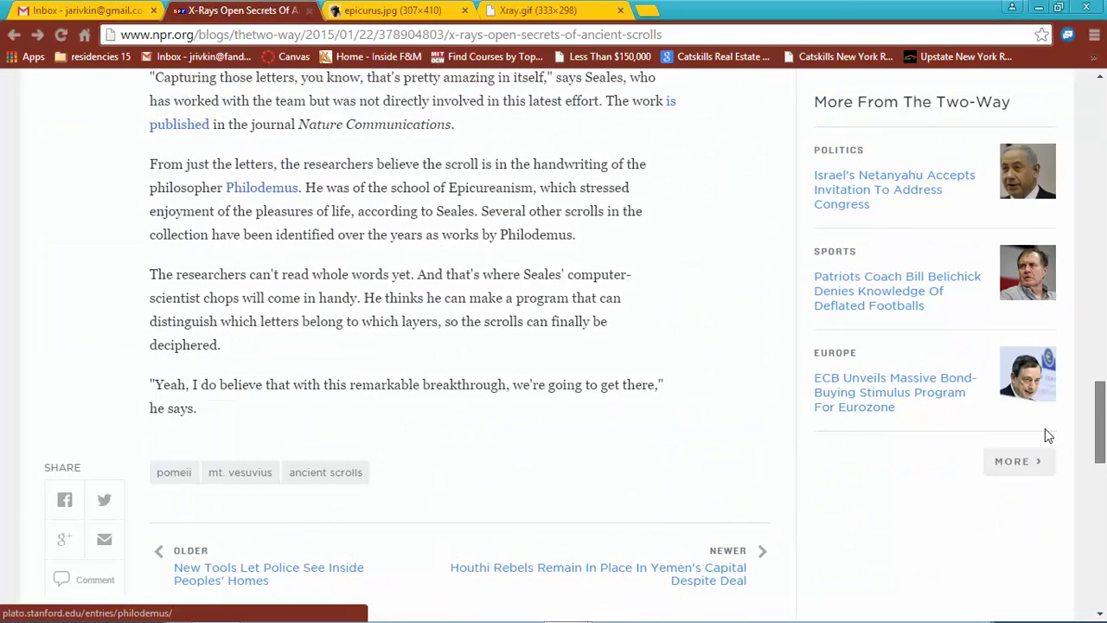
{"action": "left_click", "coordinate": [554, 11]}
- Copy the epicurus.jpg image of the marble bust and switch back to Photoshop
{"action": "left_click", "coordinate": [389, 11]}
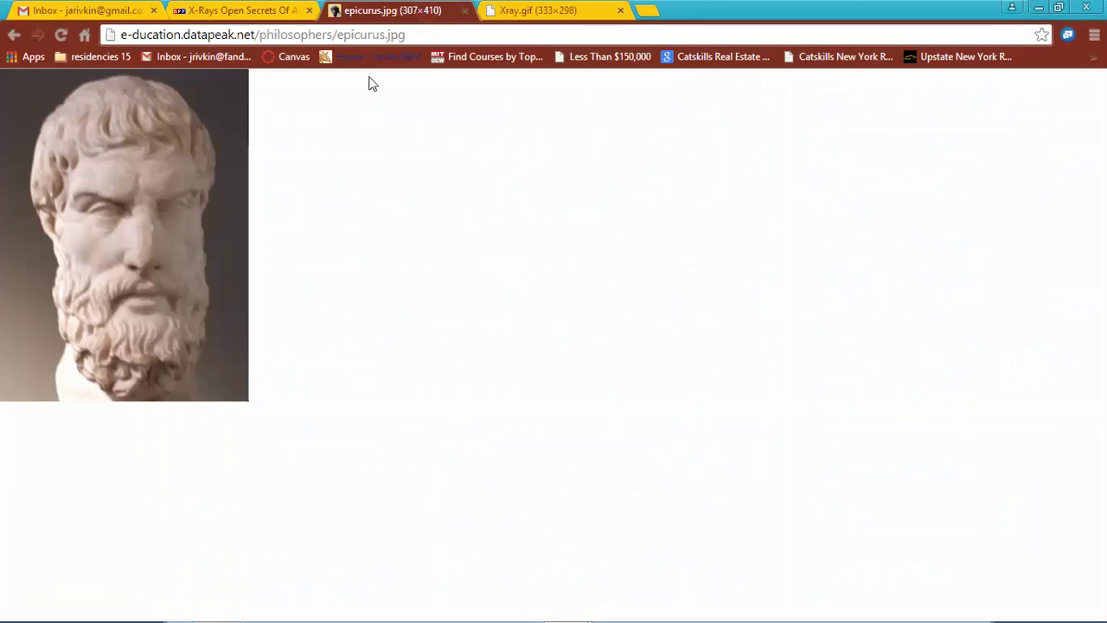
{"action": "right_click", "coordinate": [122, 186]}
{"action": "left_click", "coordinate": [164, 235]}
{"action": "key", "text": "alt+Tab"}
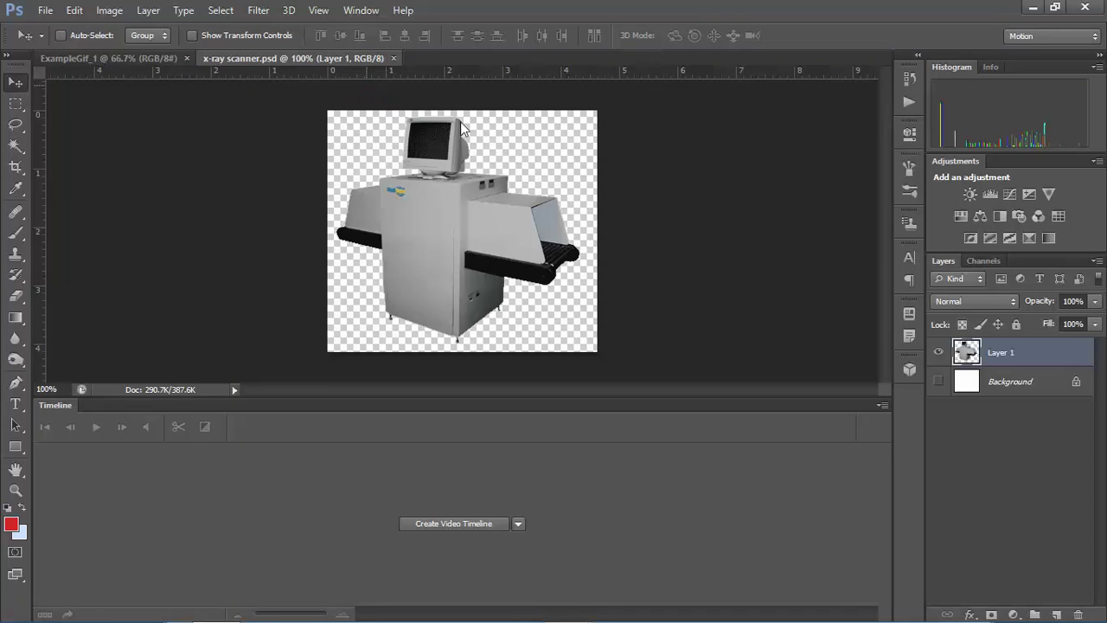
- Create a new 307 × 410 pixel document from the Clipboard preset and paste the Epicurus bust into it
{"action": "key", "text": "ctrl+n"}
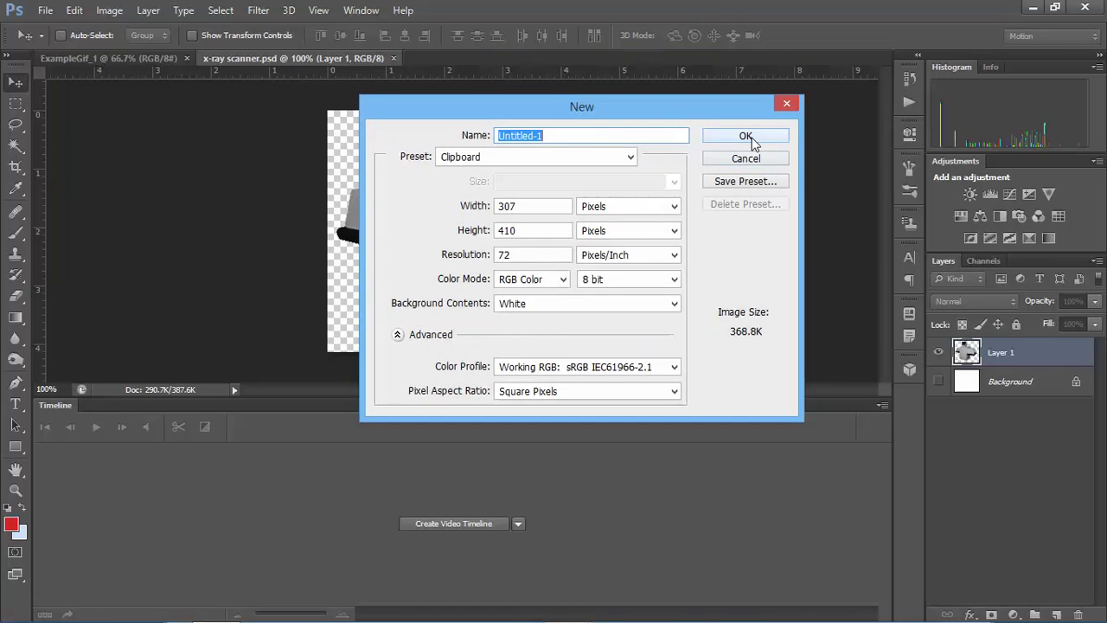
{"action": "left_click", "coordinate": [751, 137]}
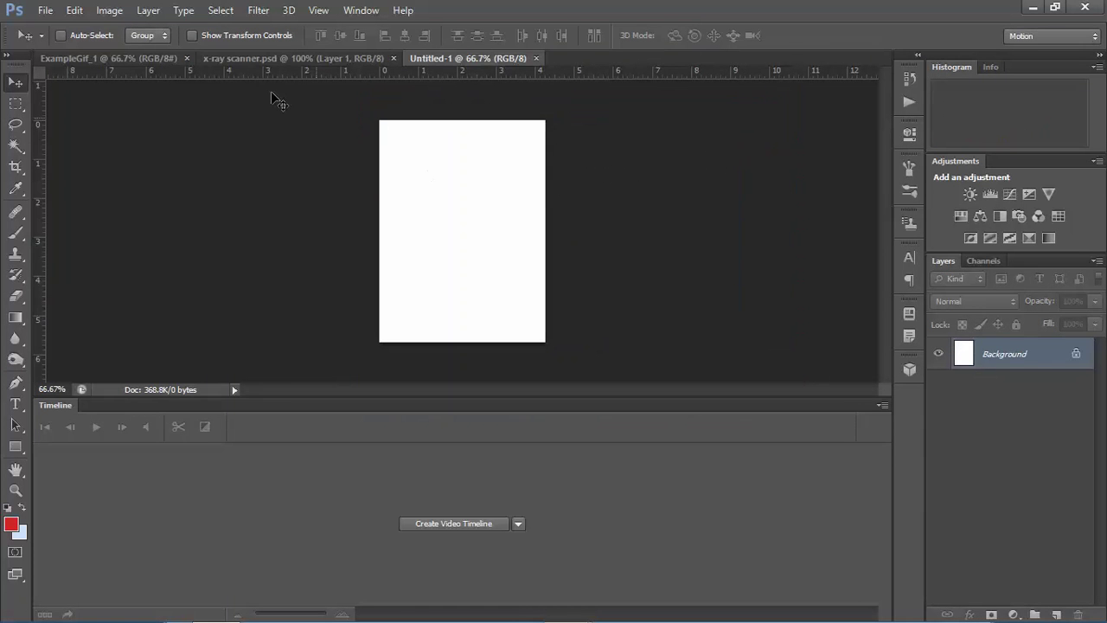
{"action": "left_click", "coordinate": [76, 11]}
{"action": "left_click", "coordinate": [91, 153]}
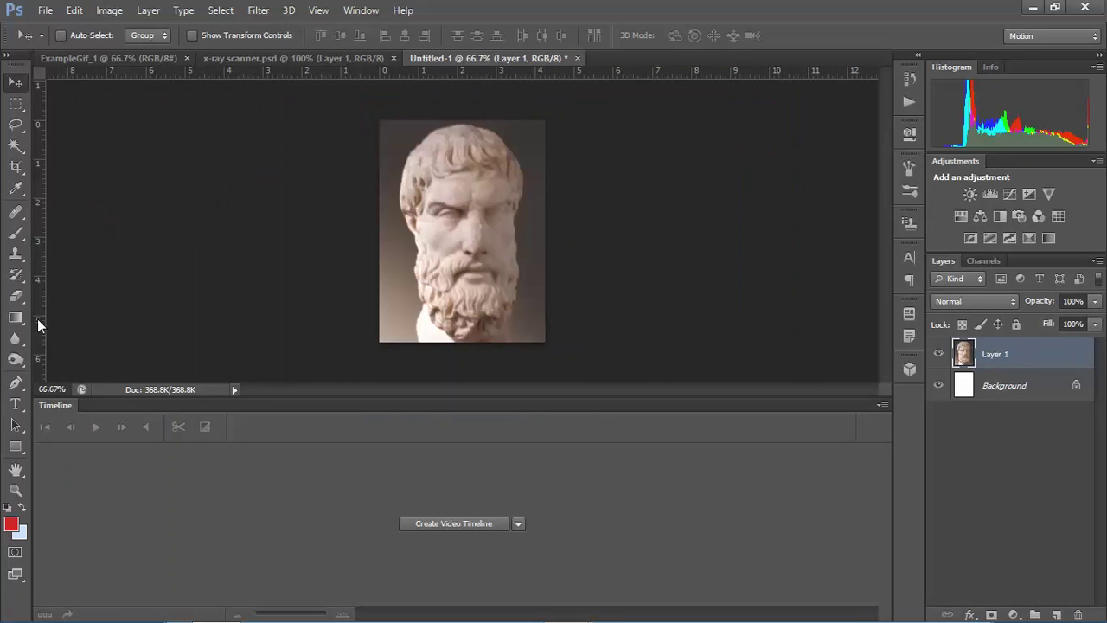
- Select the dark background above and right of the bust with the Magic Wand at tolerance 10 and delete it
{"action": "left_click", "coordinate": [16, 145]}
{"action": "left_click", "coordinate": [379, 35]}
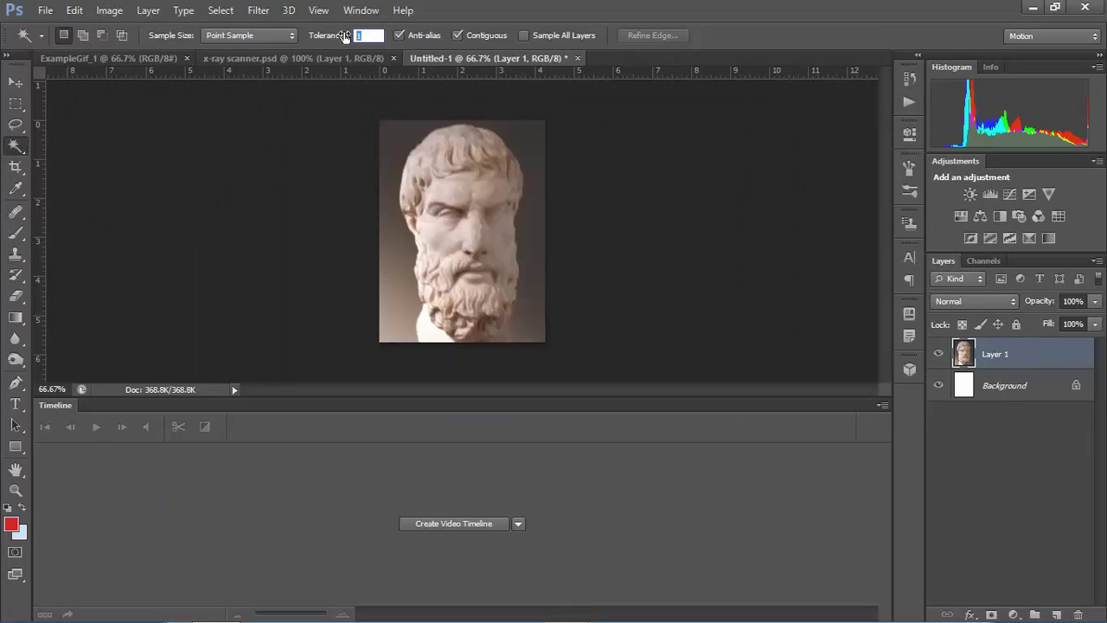
{"action": "type", "text": "10"}
{"action": "left_click", "coordinate": [409, 142]}
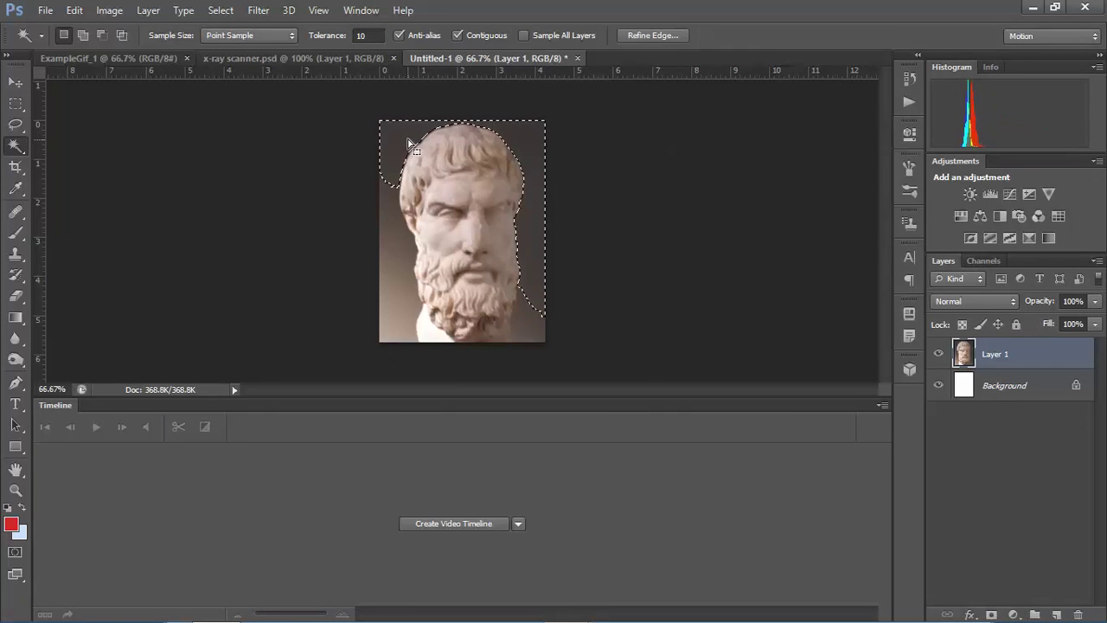
{"action": "key", "text": "Delete"}
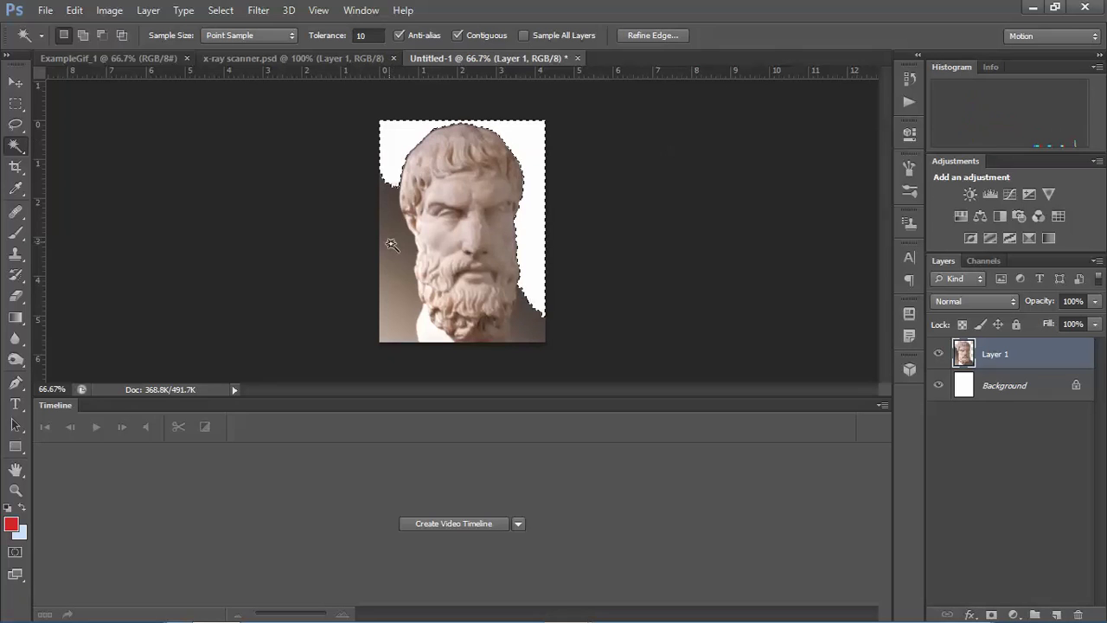
- Set the Magic Wand tolerance to 20 and delete the background patches left of the face and beard
{"action": "left_click", "coordinate": [391, 239]}
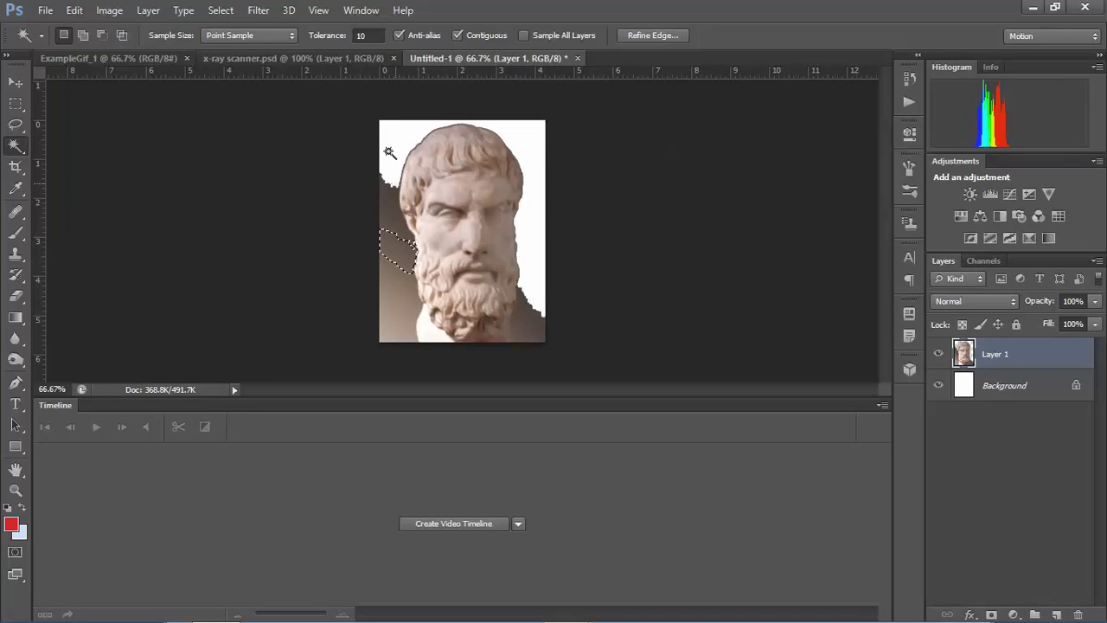
{"action": "left_click", "coordinate": [364, 35]}
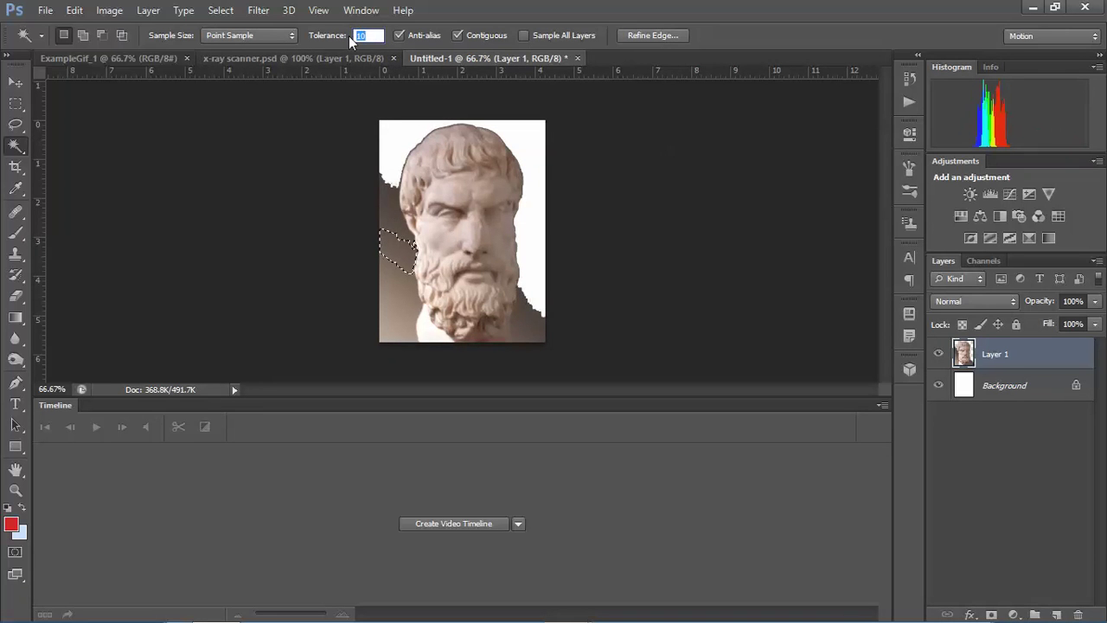
{"action": "type", "text": "20"}
{"action": "left_click", "coordinate": [401, 294]}
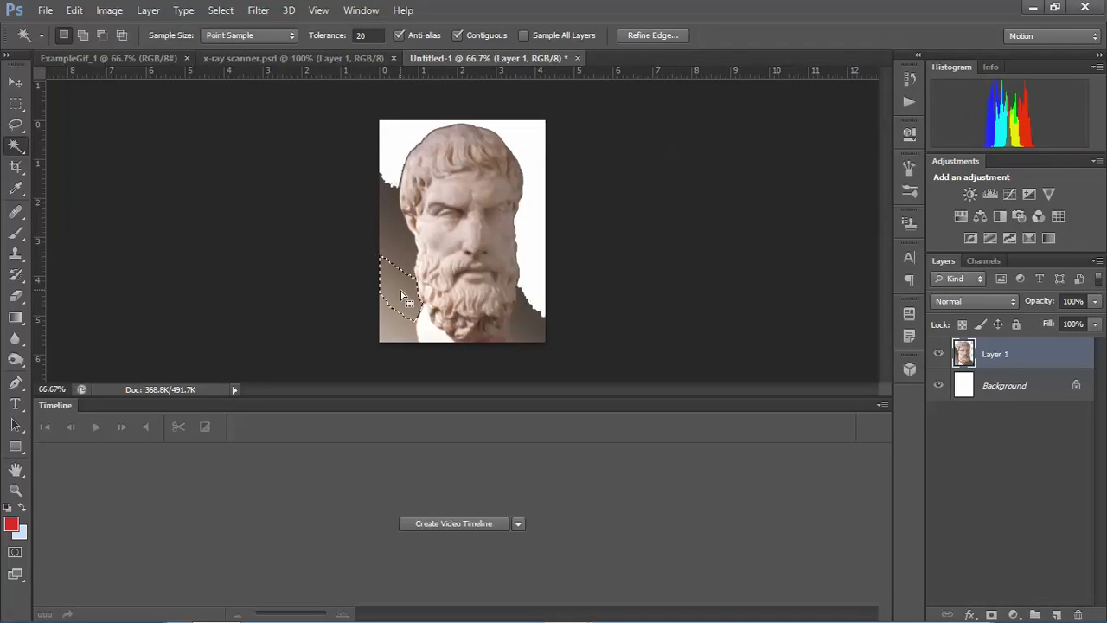
{"action": "left_click", "coordinate": [399, 261], "text": "shift"}
{"action": "key", "text": "Delete"}
{"action": "left_click", "coordinate": [400, 227]}
{"action": "key", "text": "Delete"}
{"action": "left_click", "coordinate": [388, 195]}
{"action": "key", "text": "Delete"}
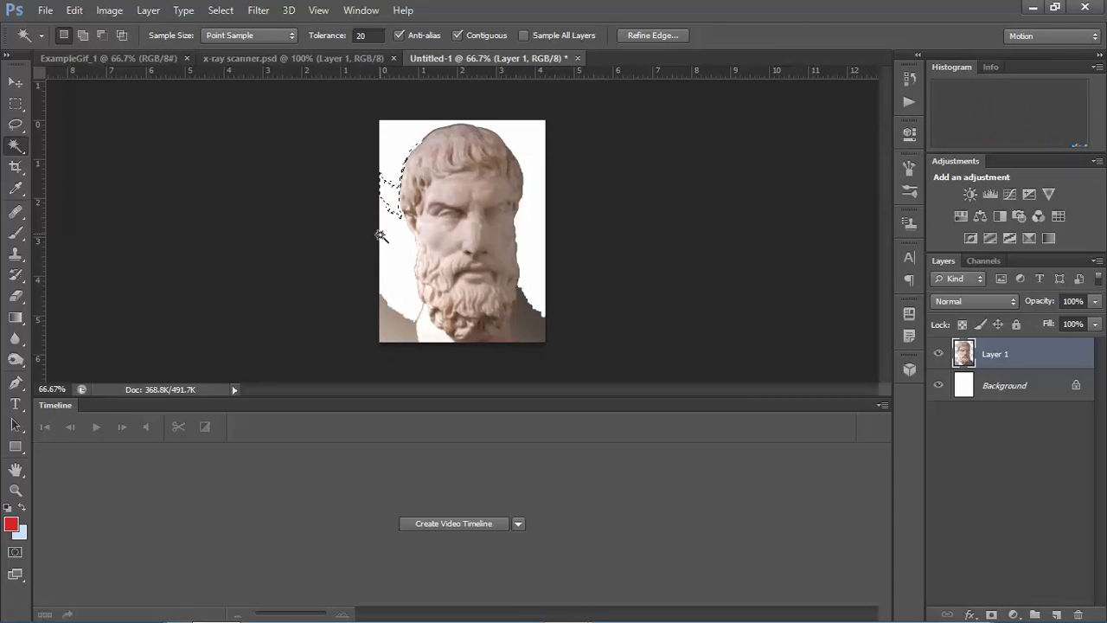
- Delete the remaining background in the lower corners and the pale neck area beside the beard, and clear the selection
{"action": "left_click", "coordinate": [398, 333]}
{"action": "key", "text": "Delete"}
{"action": "left_click", "coordinate": [418, 317]}
{"action": "left_click", "coordinate": [451, 332]}
{"action": "key", "text": "Delete"}
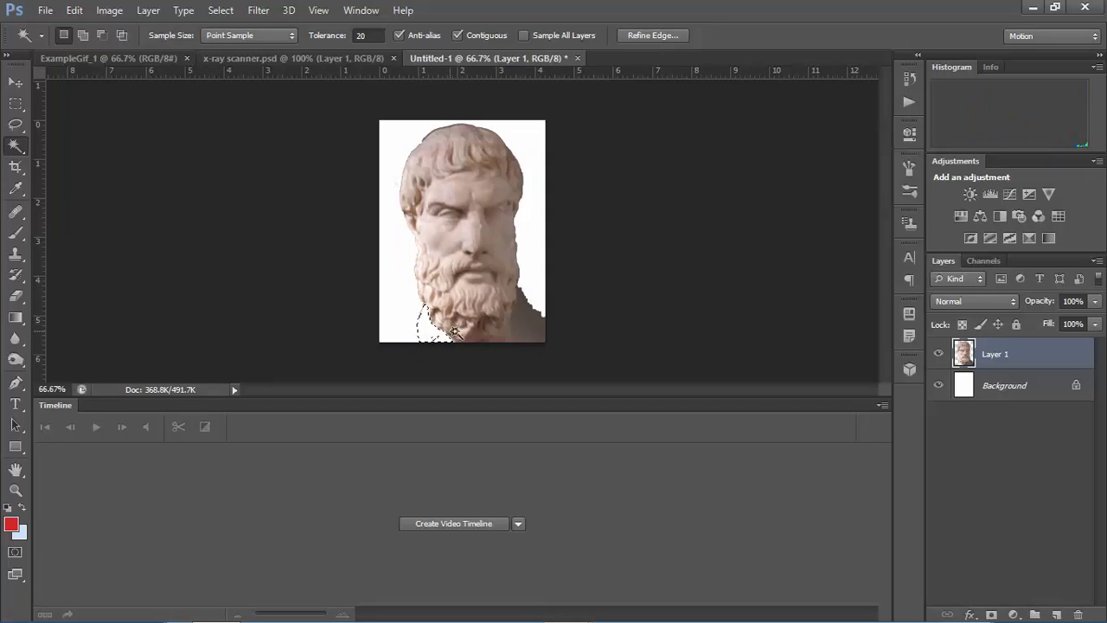
{"action": "left_click", "coordinate": [526, 322]}
{"action": "key", "text": "Delete"}
{"action": "left_click", "coordinate": [534, 337]}
{"action": "key", "text": "Delete"}
{"action": "left_click", "coordinate": [568, 329]}
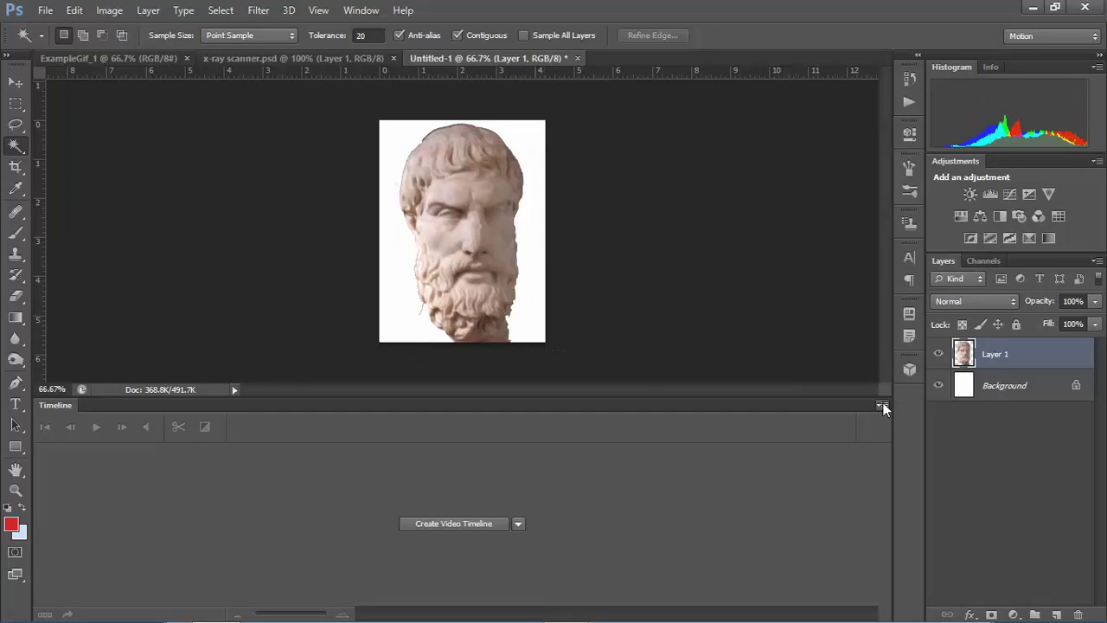
- Hide the white Background layer and save the bust document as philodemeous in Photoshop PSD format in the Assets folder
{"action": "left_click", "coordinate": [940, 385]}
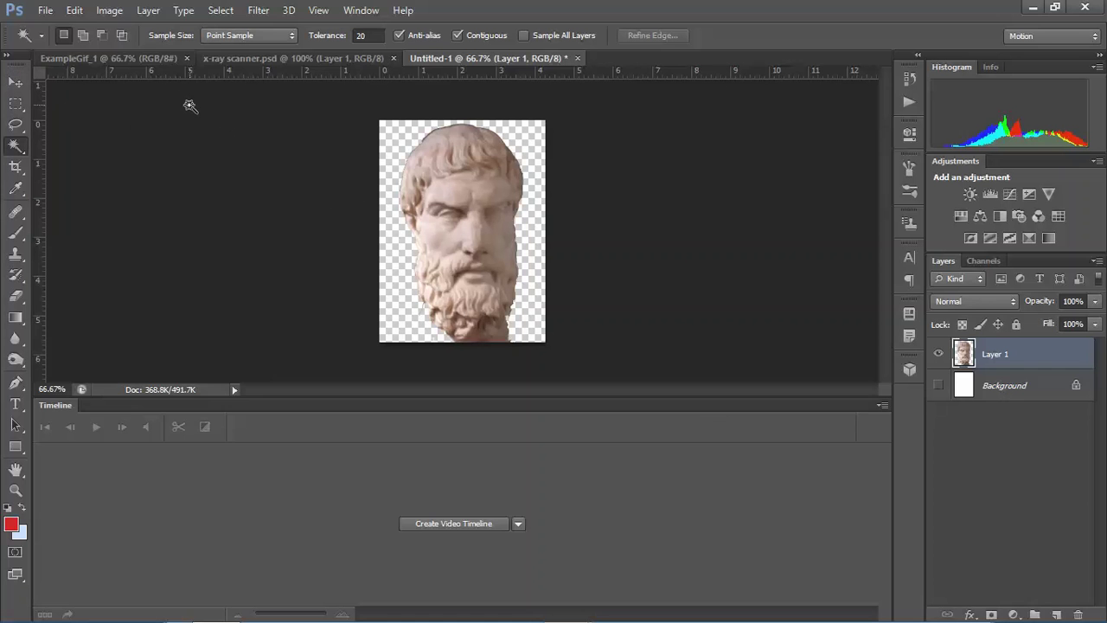
{"action": "left_click", "coordinate": [45, 9]}
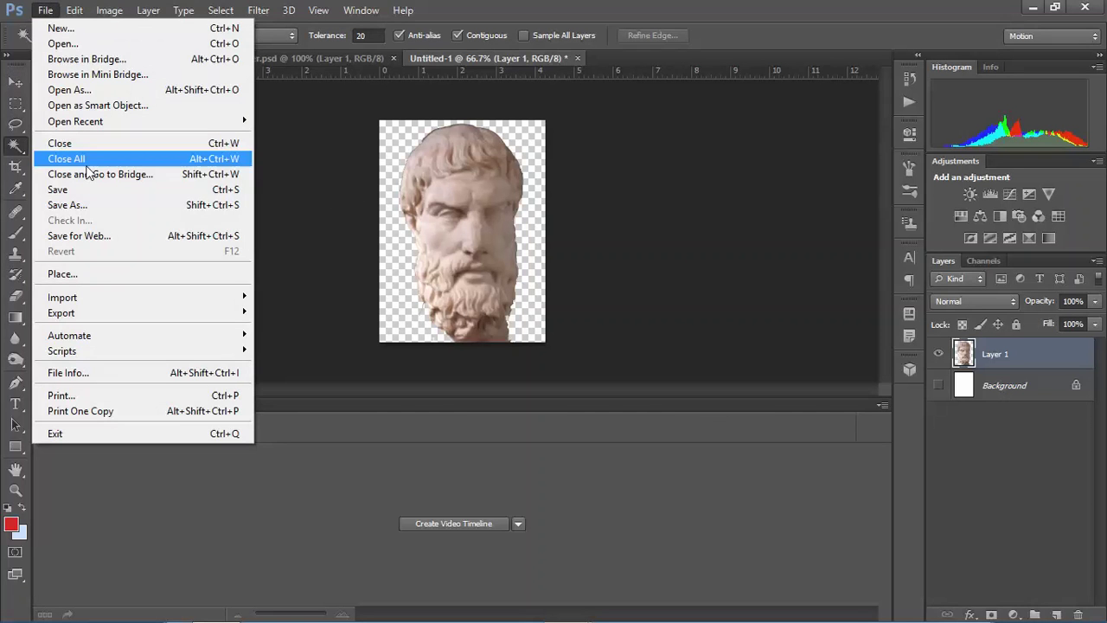
{"action": "left_click", "coordinate": [87, 210]}
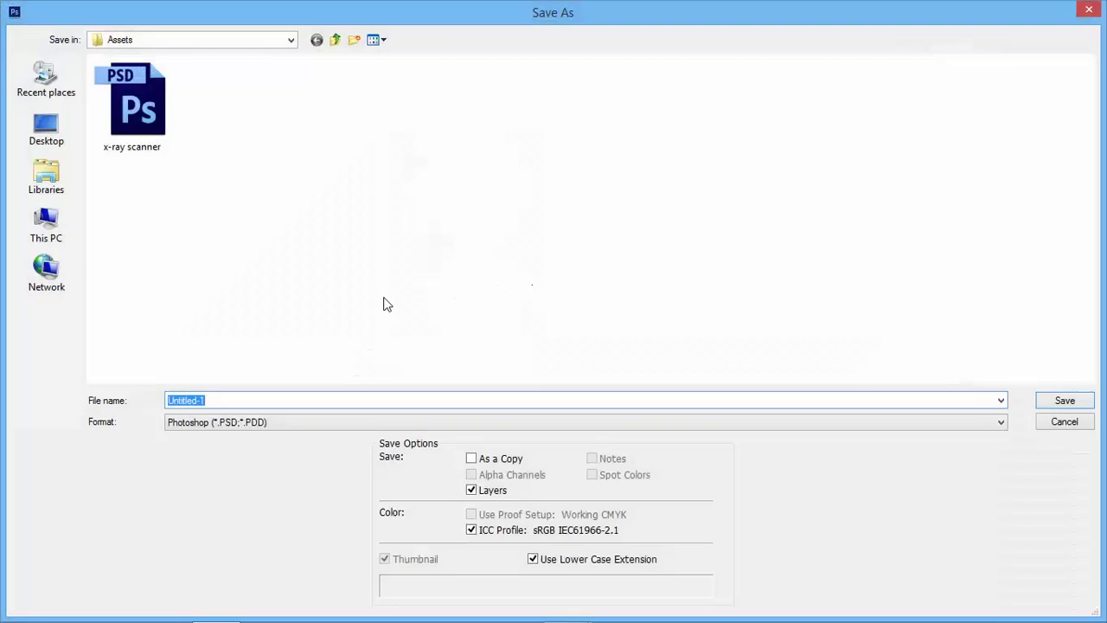
{"action": "type", "text": "philodemeous"}
{"action": "left_click", "coordinate": [190, 423]}
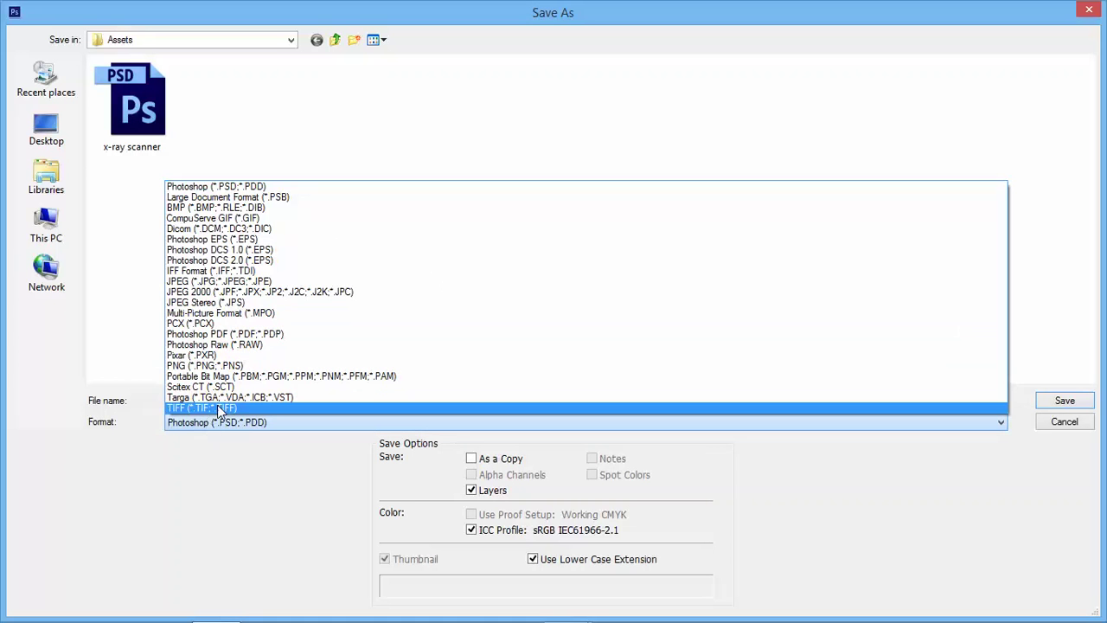
{"action": "left_click", "coordinate": [235, 185]}
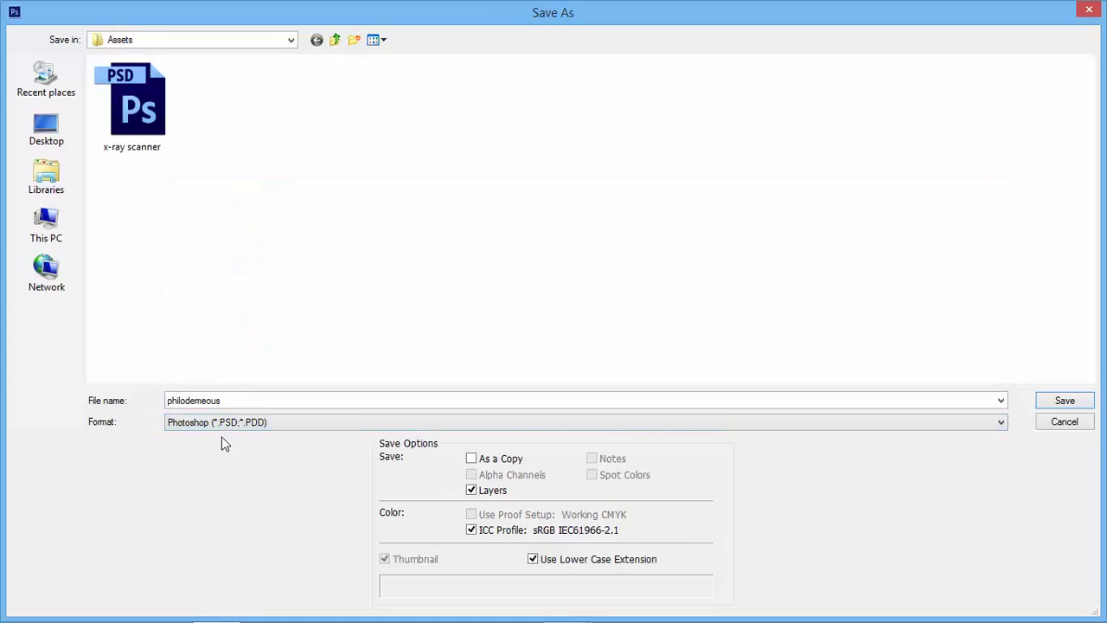
{"action": "left_click", "coordinate": [1071, 405]}
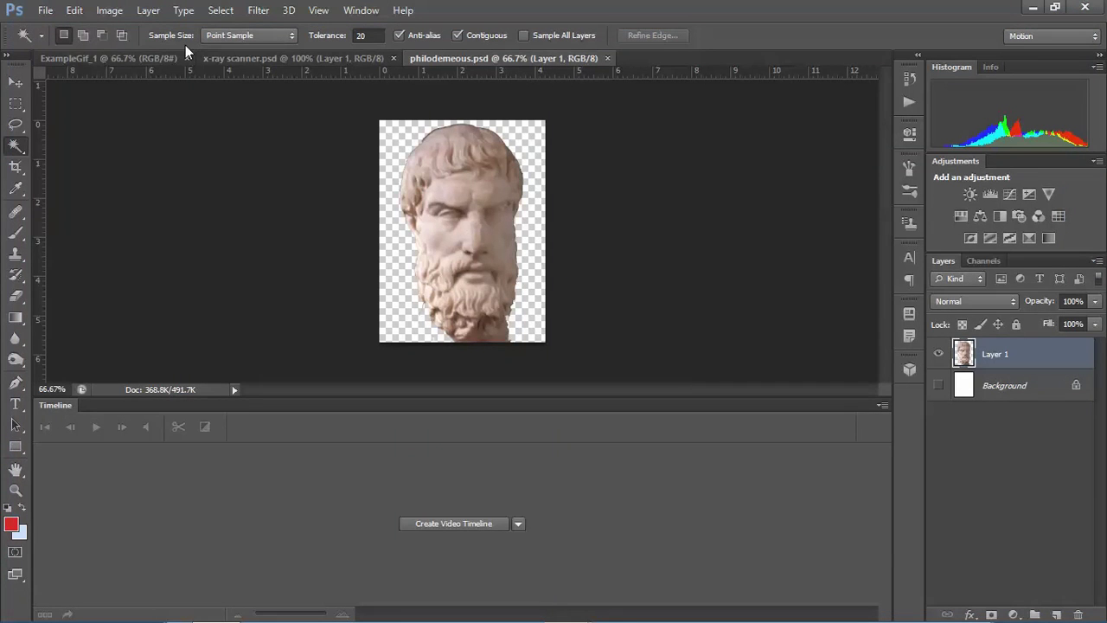
- Switch to Chrome, copy the ancient scroll photo from the NPR article, and return to Photoshop
{"action": "key", "text": "alt+Tab"}
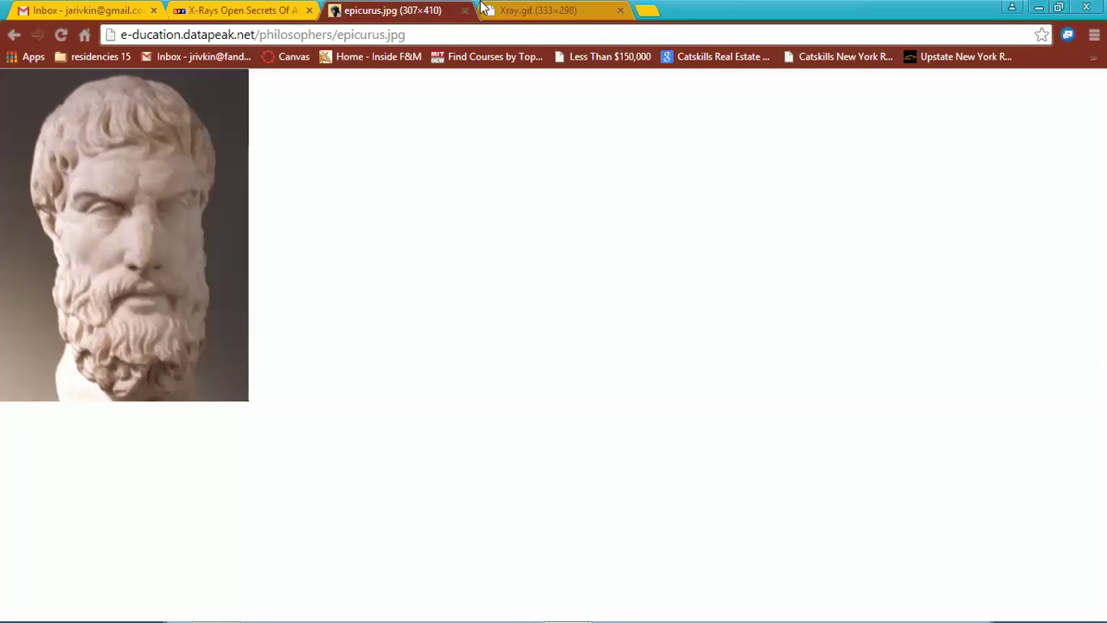
{"action": "left_click", "coordinate": [253, 7]}
{"action": "left_click_drag", "start_coordinate": [1104, 391], "coordinate": [1064, 199]}
{"action": "scroll", "coordinate": [1064, 199], "scroll_direction": "up", "scroll_amount": 1}
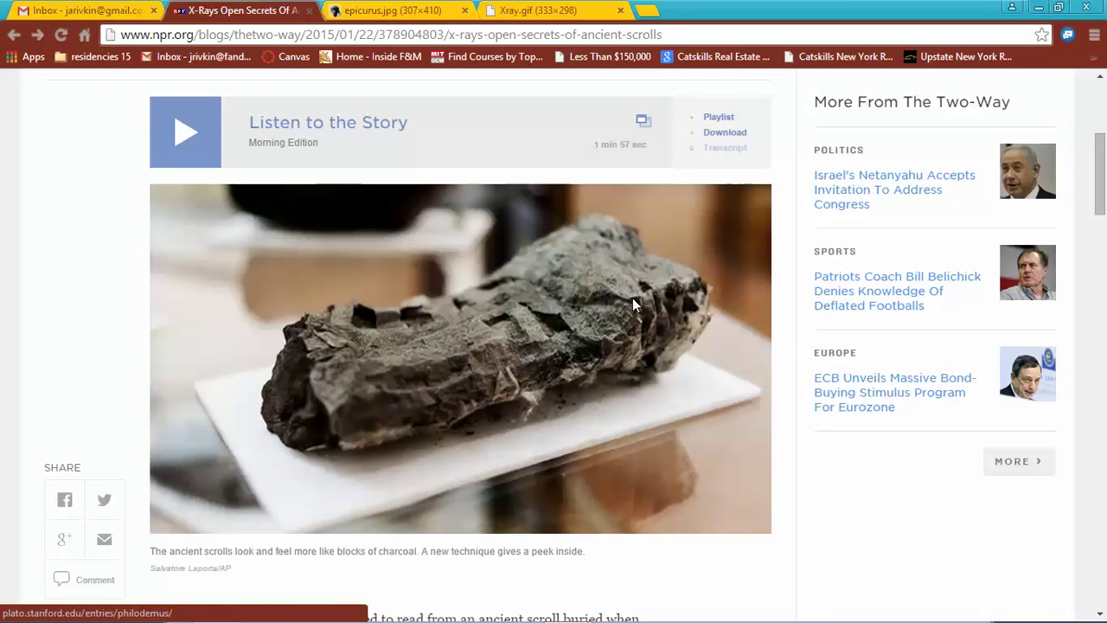
{"action": "right_click", "coordinate": [589, 293]}
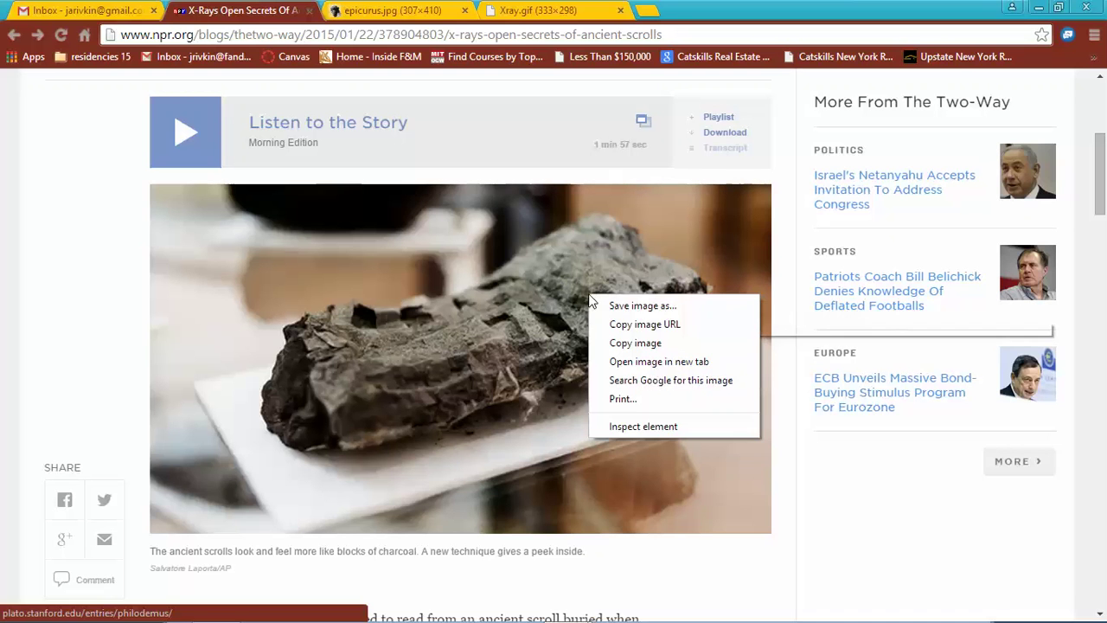
{"action": "left_click", "coordinate": [614, 342]}
{"action": "key", "text": "alt+Tab"}
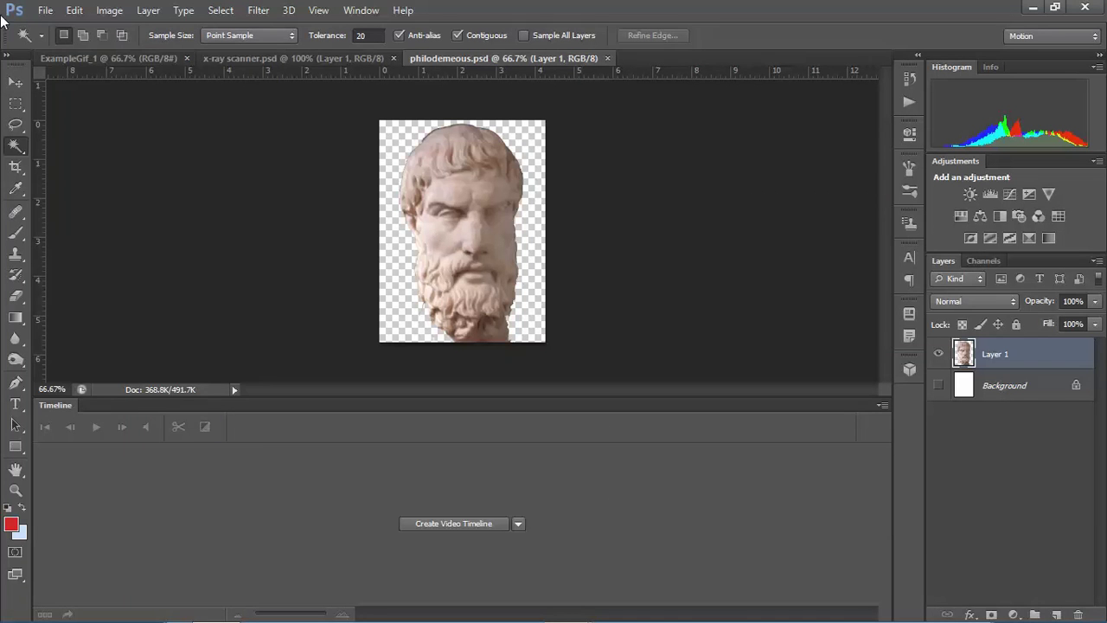
- Create a new document sized to the copied image and paste the scroll photo into it
{"action": "left_click", "coordinate": [45, 11]}
{"action": "left_click", "coordinate": [117, 33]}
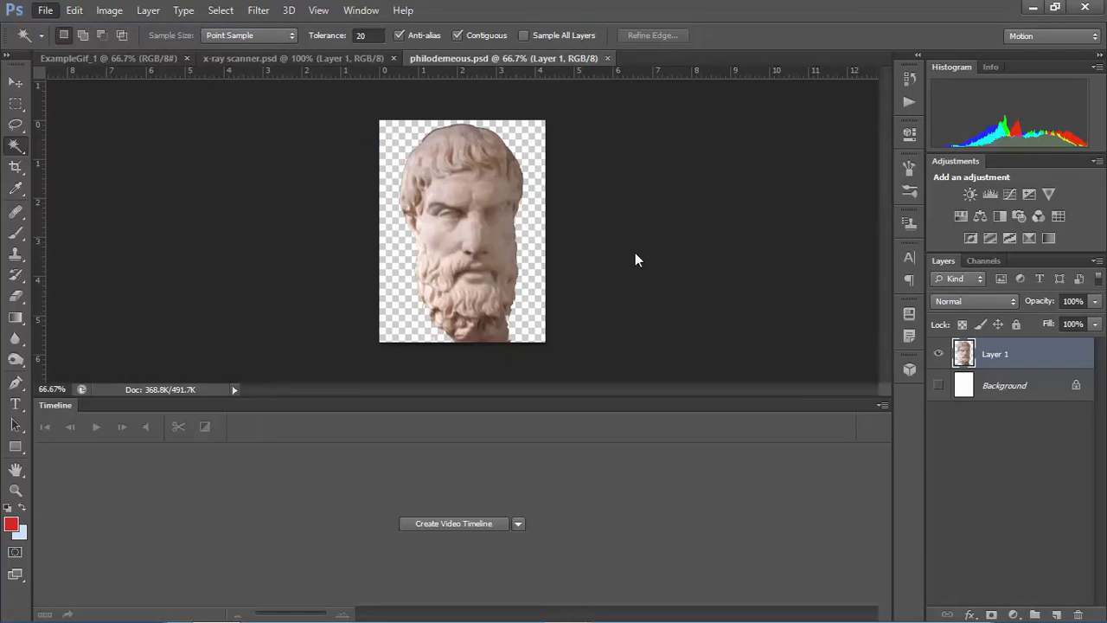
{"action": "left_click", "coordinate": [746, 137]}
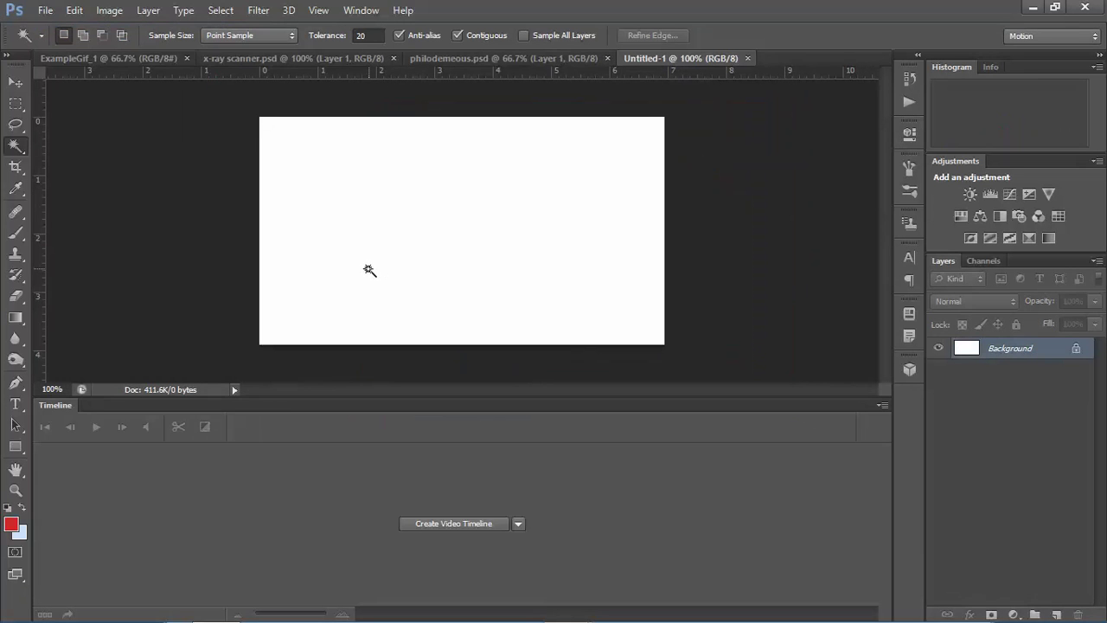
{"action": "left_click", "coordinate": [75, 10]}
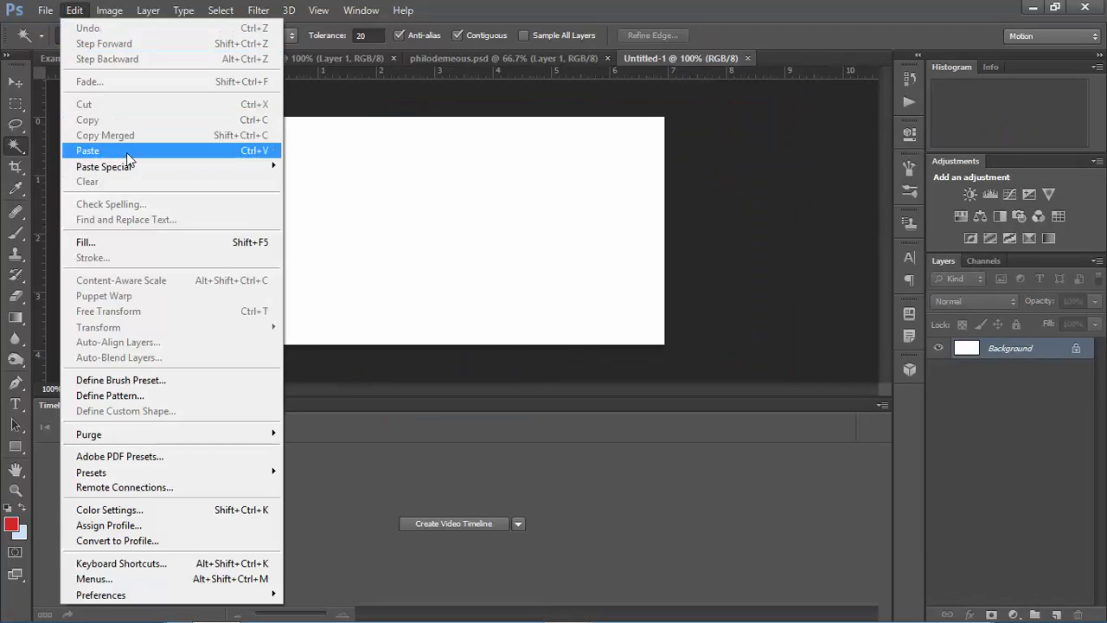
{"action": "left_click", "coordinate": [116, 151]}
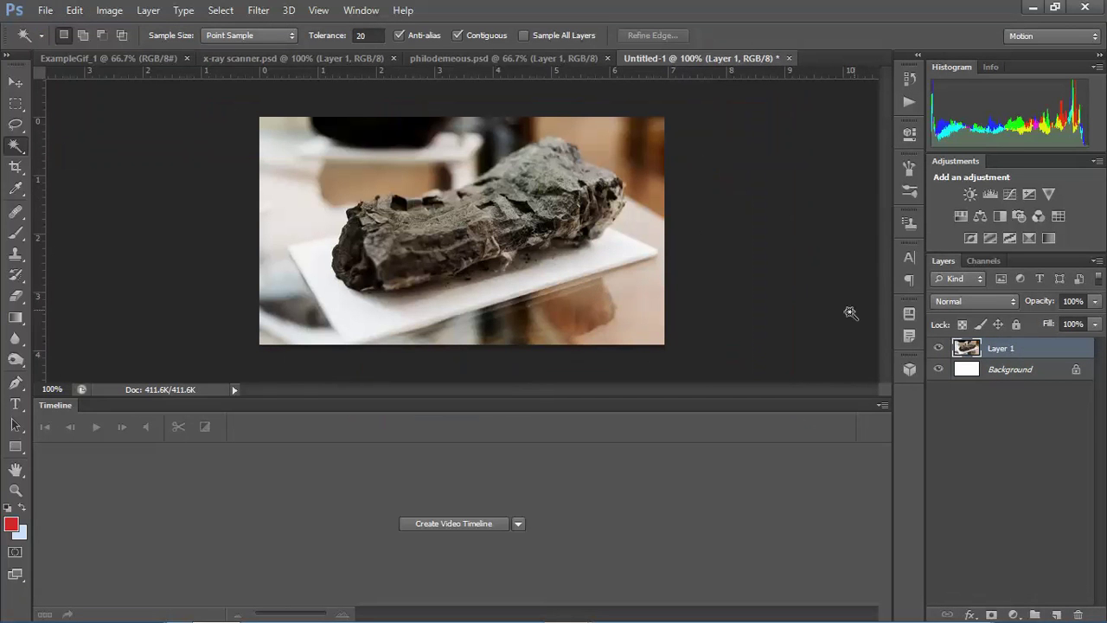
- Try to select the background around the scroll with the Magic Wand at tolerance 20, and clear the selection
{"action": "left_click", "coordinate": [632, 299]}
{"action": "left_click", "coordinate": [647, 235], "text": "shift"}
{"action": "left_click", "coordinate": [640, 247]}
{"action": "key", "text": "ctrl+d"}
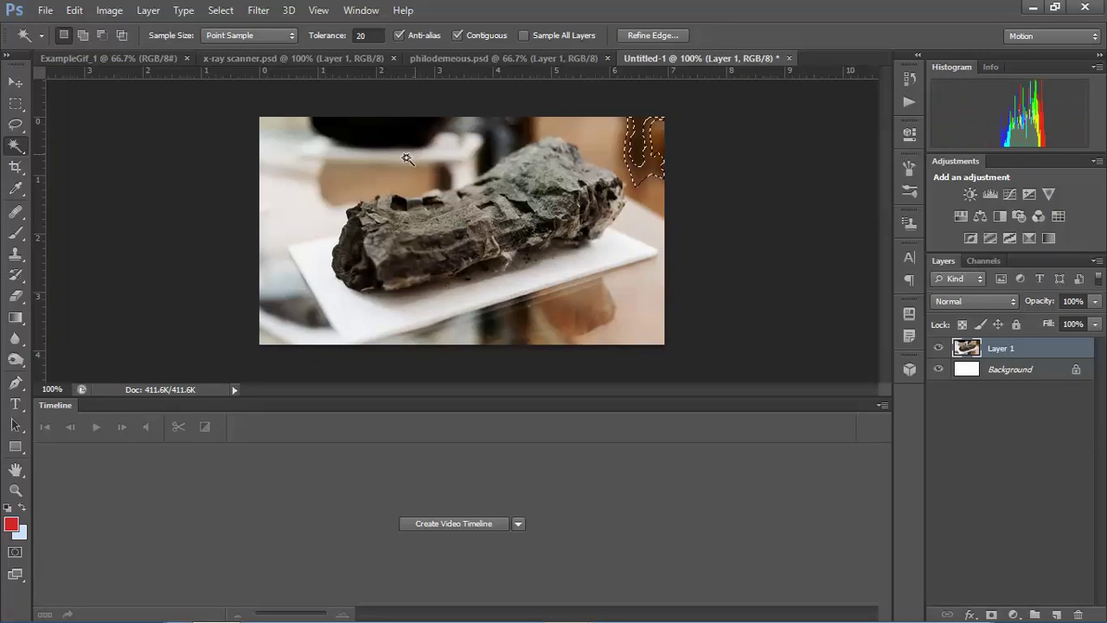
{"action": "left_click", "coordinate": [350, 154]}
{"action": "left_click", "coordinate": [294, 289]}
{"action": "left_click", "coordinate": [287, 310]}
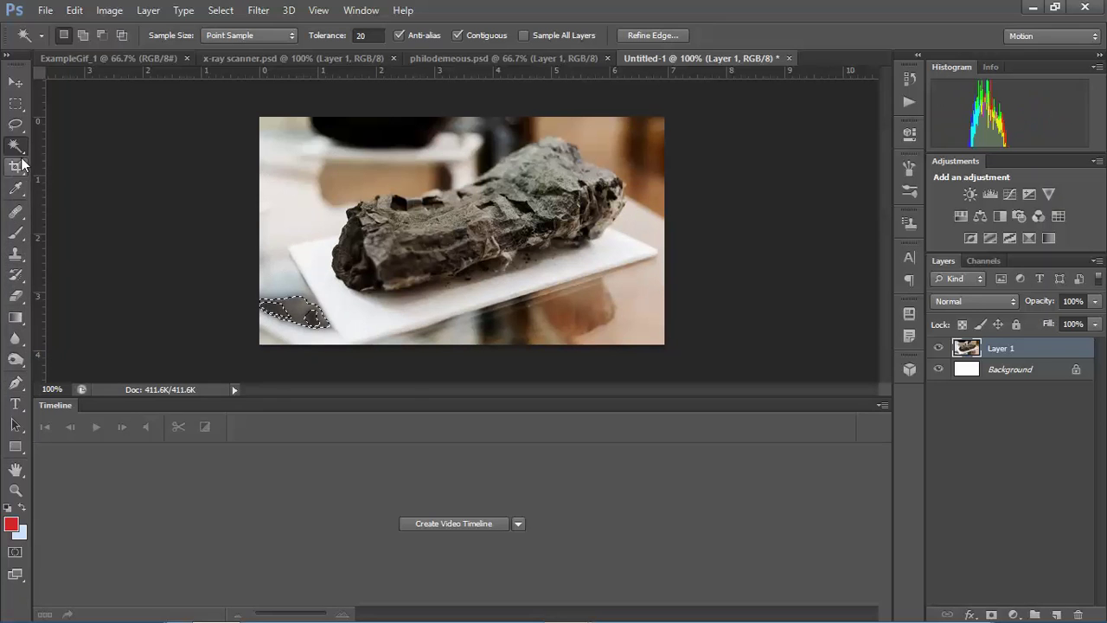
{"action": "left_click", "coordinate": [221, 10]}
{"action": "left_click", "coordinate": [238, 43]}
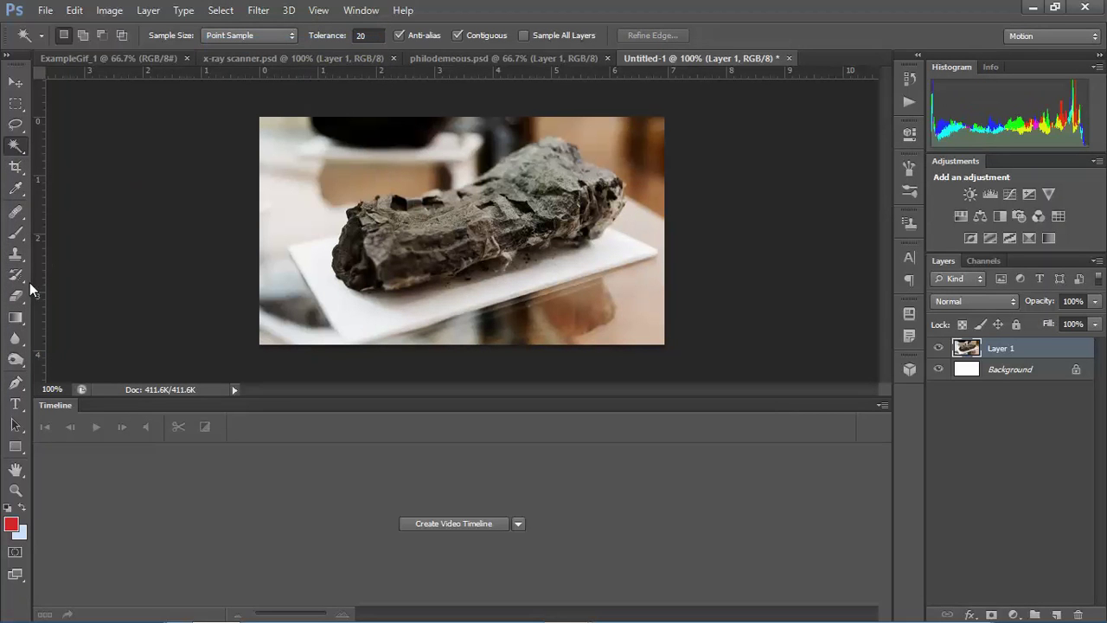
- Start a Pen tool path around the scroll, placing anchor points from its left end along the left half of its upper edge
{"action": "left_click", "coordinate": [17, 384]}
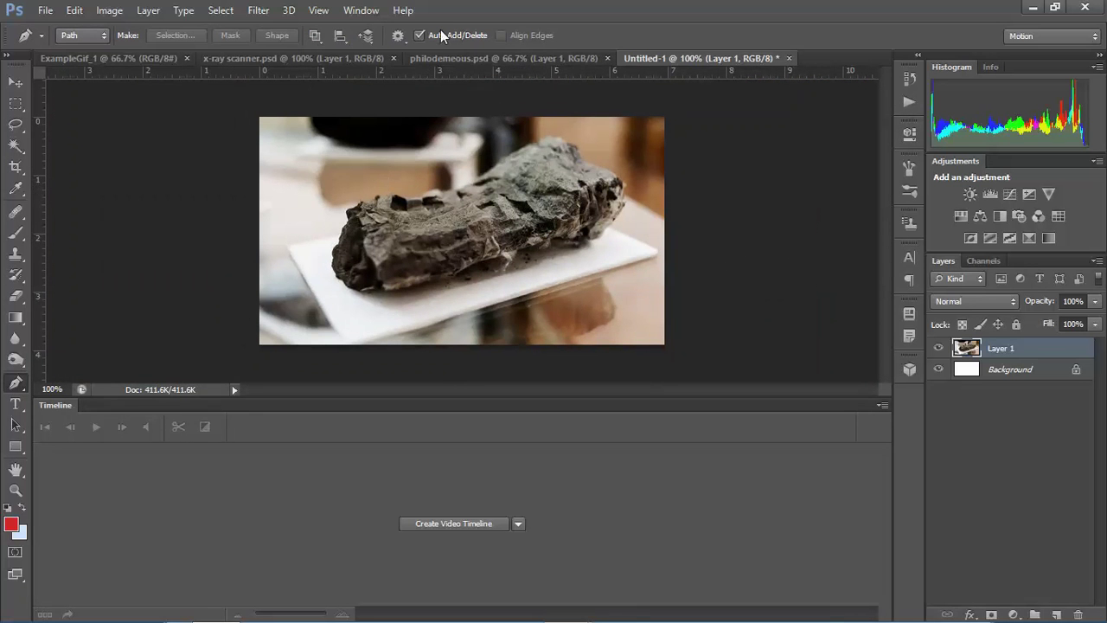
{"action": "left_click_drag", "start_coordinate": [451, 399], "coordinate": [445, 582]}
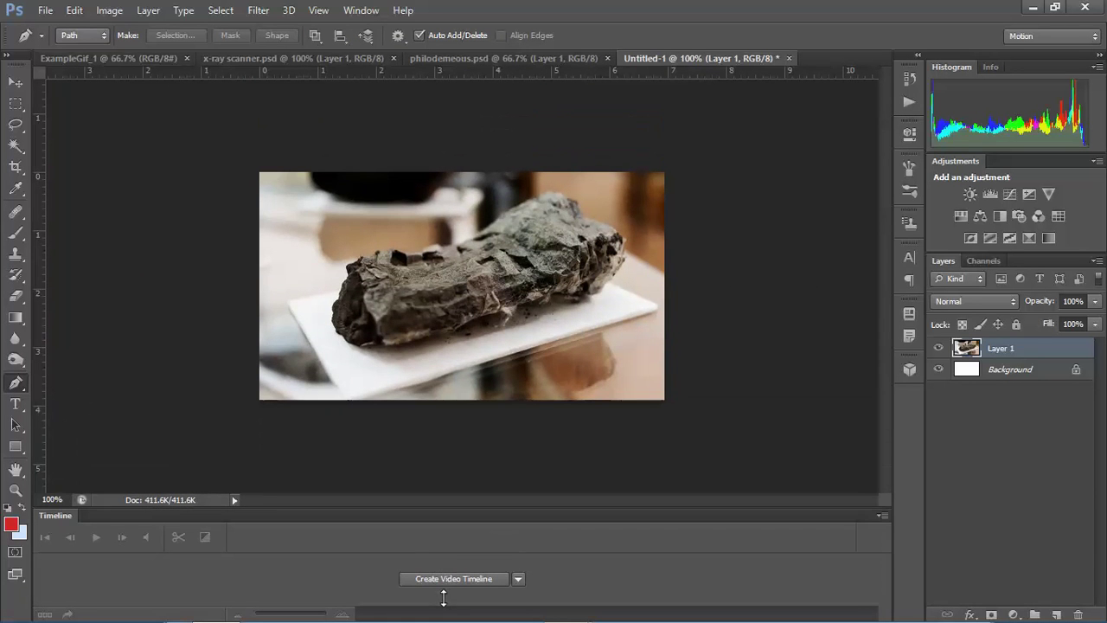
{"action": "key", "text": "ctrl+0"}
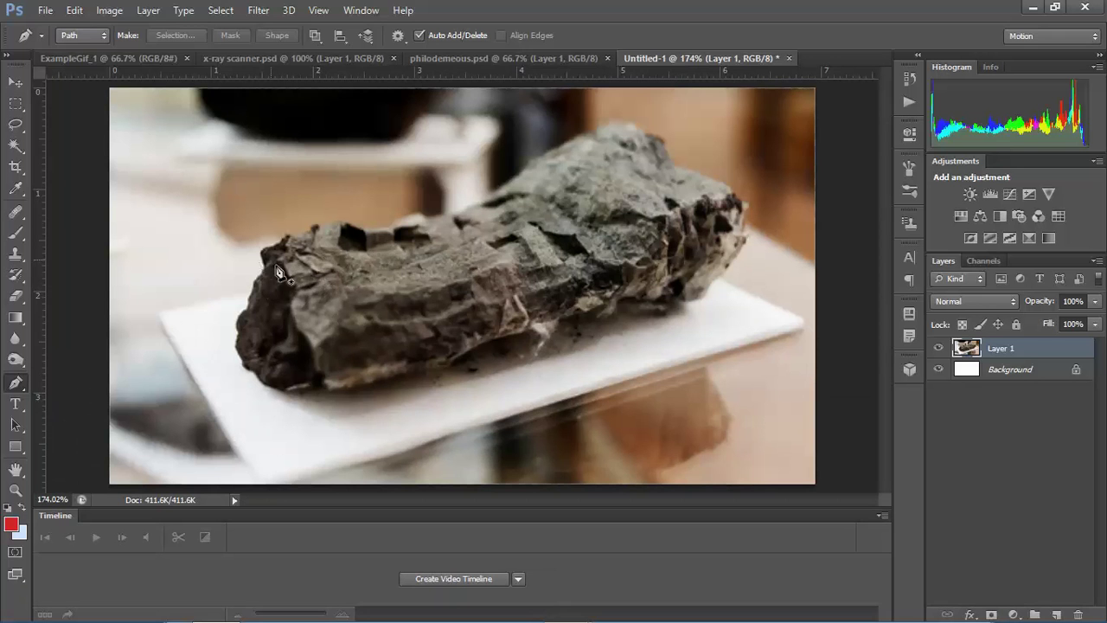
{"action": "left_click", "coordinate": [243, 316]}
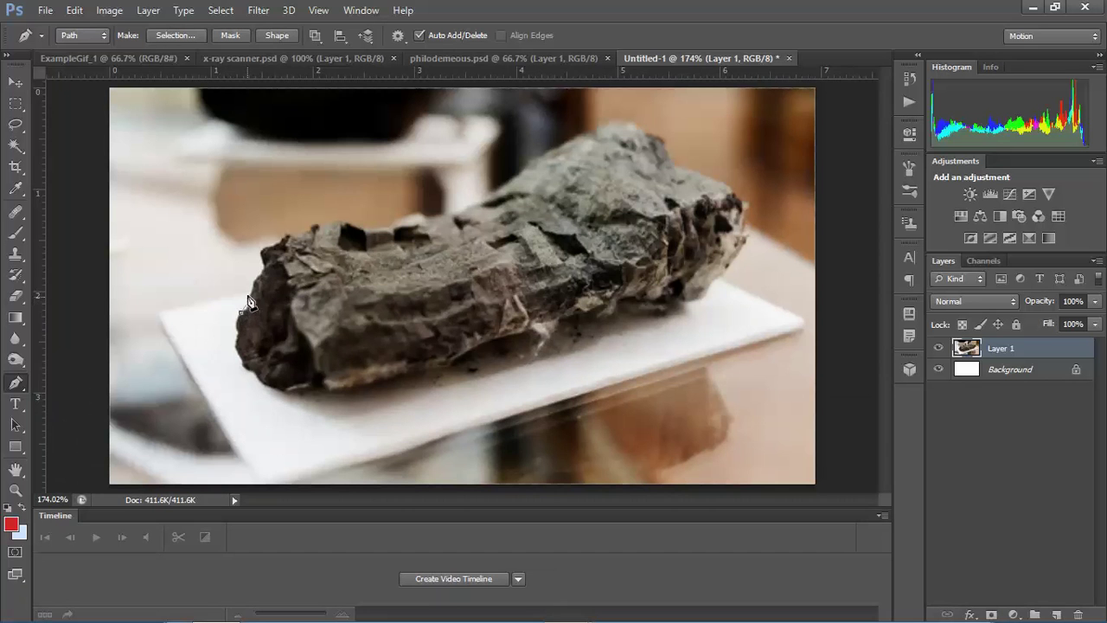
{"action": "left_click", "coordinate": [250, 295]}
{"action": "left_click", "coordinate": [264, 272]}
{"action": "left_click", "coordinate": [297, 237]}
{"action": "left_click", "coordinate": [314, 226]}
{"action": "left_click", "coordinate": [344, 220]}
{"action": "left_click", "coordinate": [408, 218]}
{"action": "left_click", "coordinate": [424, 215]}
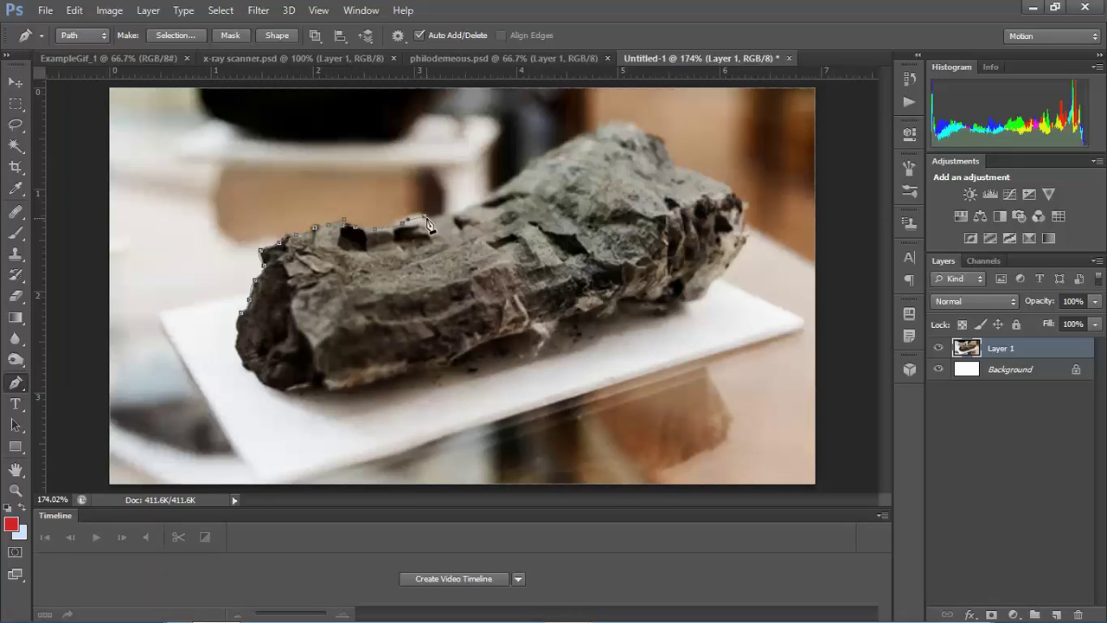
- Continue the path along the scroll's upper edge, over its highest hump to the right end
{"action": "left_click", "coordinate": [448, 212]}
{"action": "left_click", "coordinate": [475, 206]}
{"action": "left_click", "coordinate": [499, 196]}
{"action": "left_click", "coordinate": [518, 179]}
{"action": "left_click", "coordinate": [535, 161]}
{"action": "left_click", "coordinate": [637, 129]}
{"action": "left_click", "coordinate": [672, 160]}
{"action": "left_click", "coordinate": [725, 184]}
{"action": "left_click", "coordinate": [742, 201]}
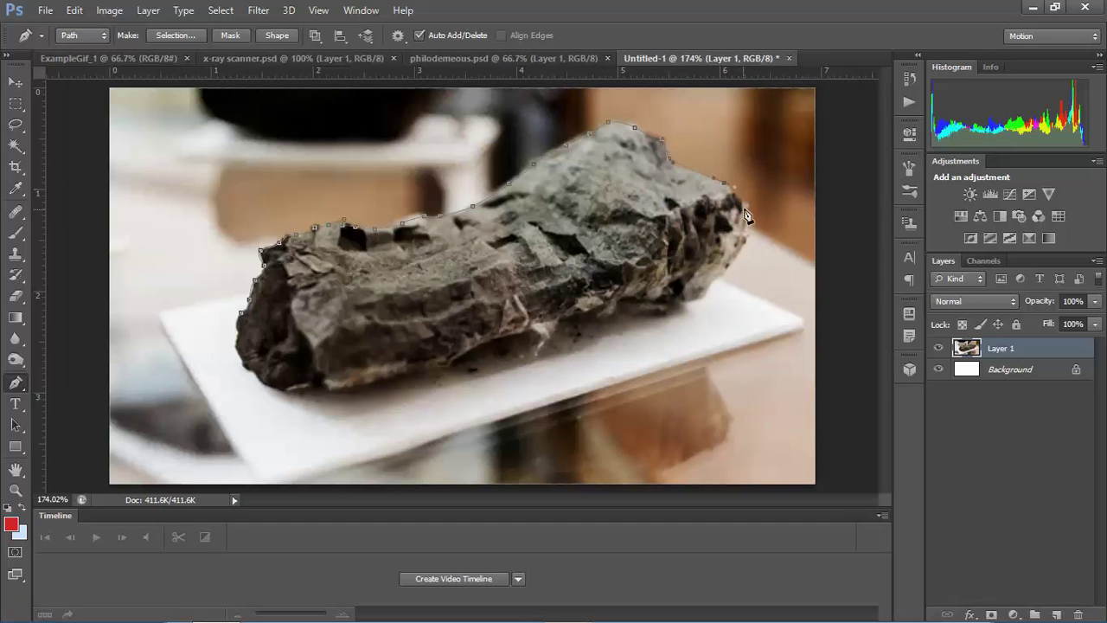
- Trace the scroll's right end and lower edge back to the left end and close the path at its starting anchor
{"action": "left_click", "coordinate": [728, 267]}
{"action": "left_click_drag", "start_coordinate": [676, 297], "coordinate": [248, 372]}
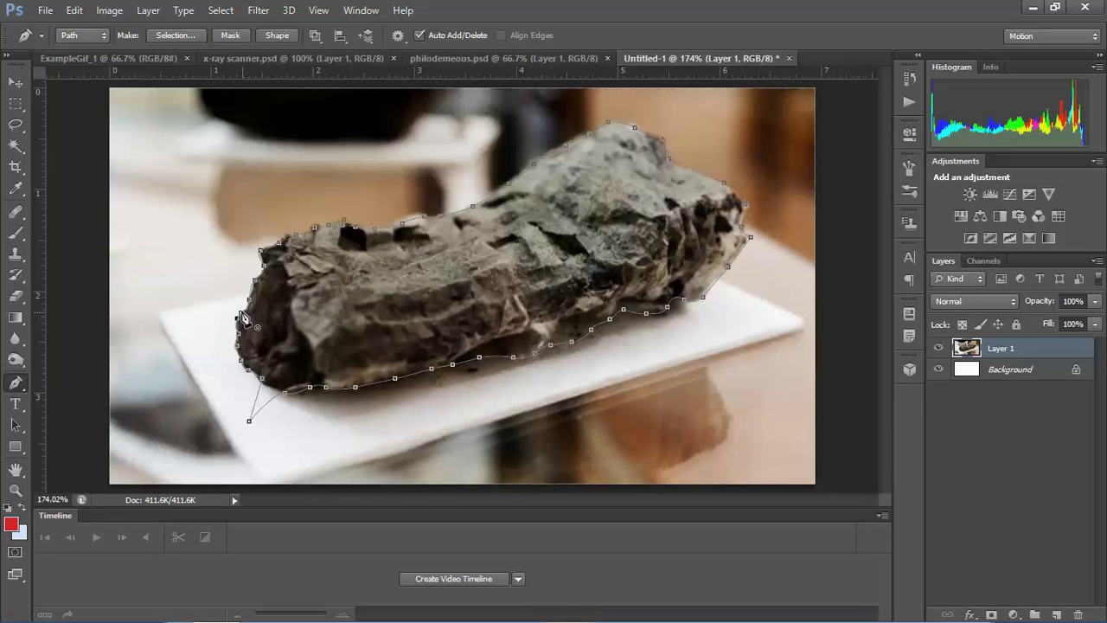
{"action": "left_click", "coordinate": [243, 320]}
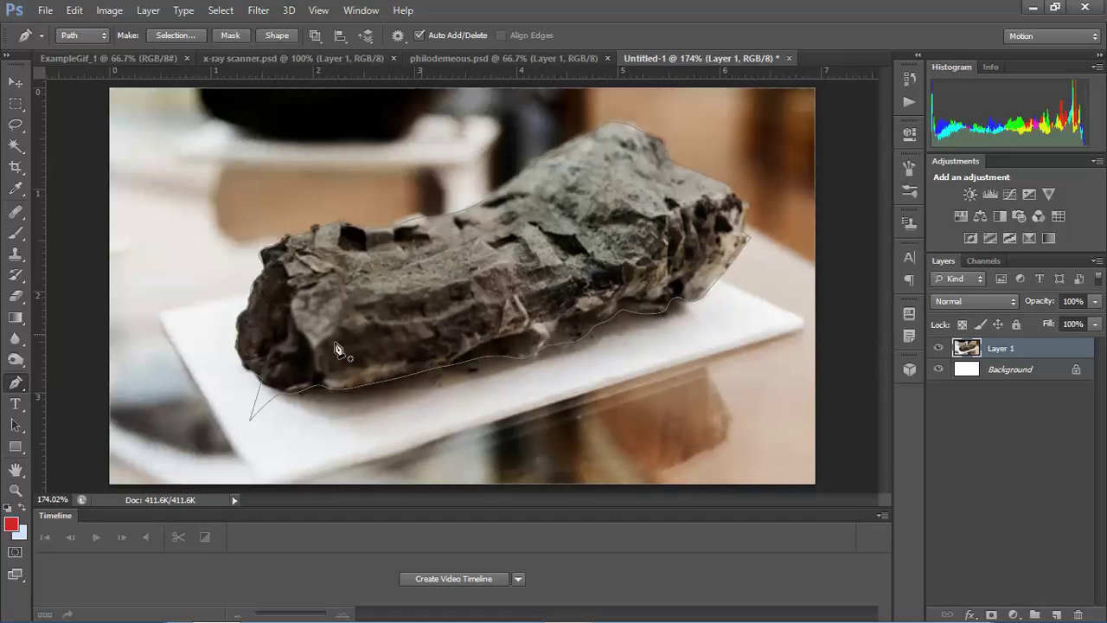
- Use the Direct Selection tool to move the path's stray anchor point below the scroll's left end onto the scroll's edge
{"action": "left_click", "coordinate": [15, 424]}
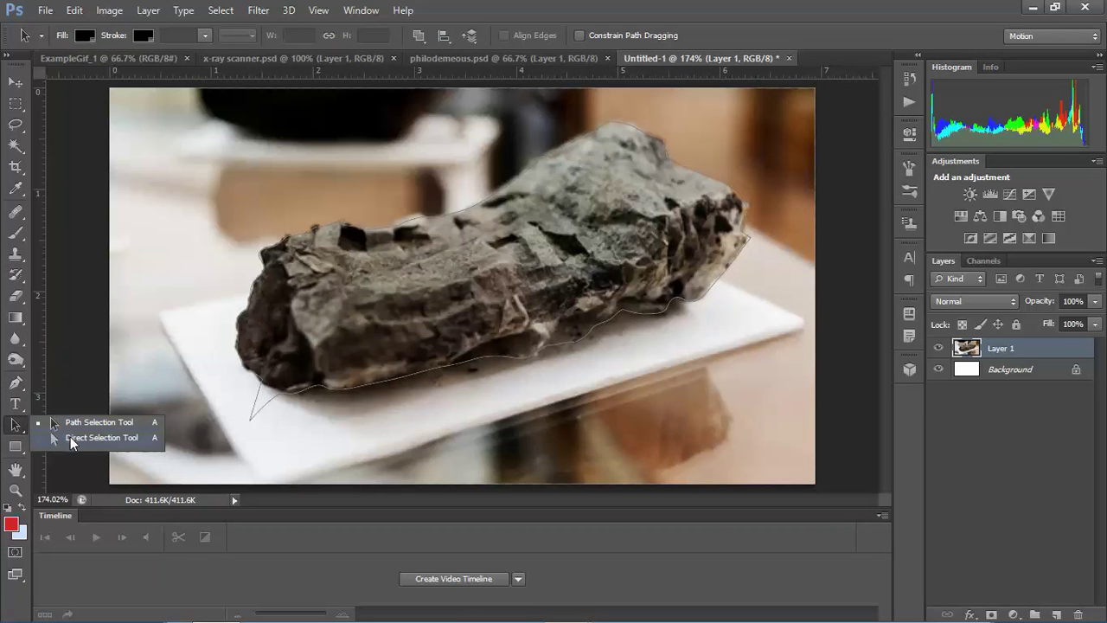
{"action": "left_click", "coordinate": [72, 439]}
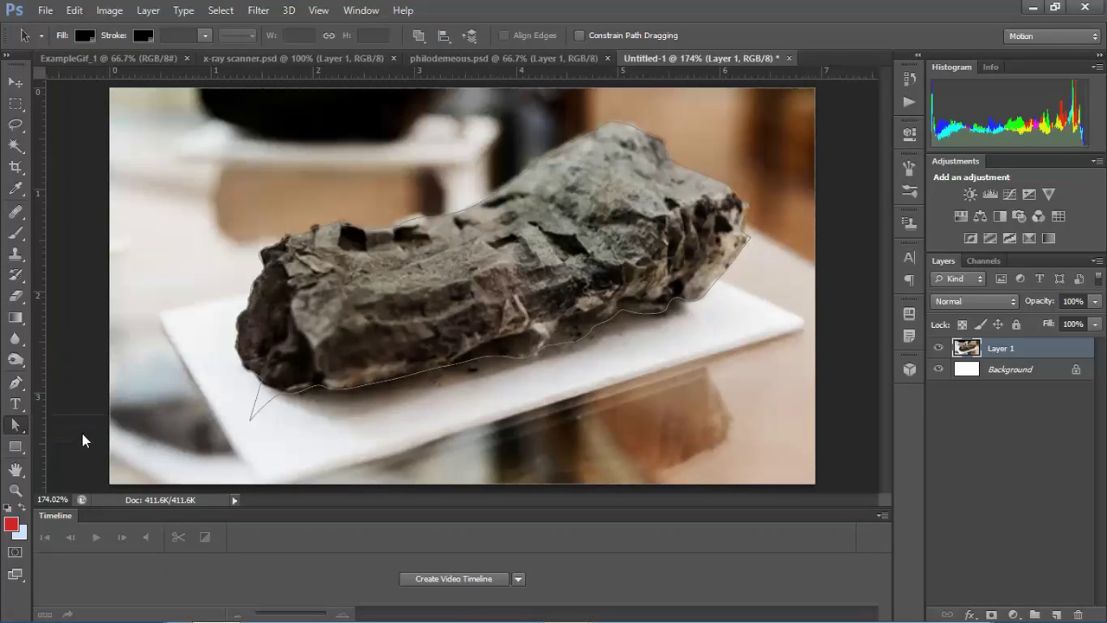
{"action": "left_click", "coordinate": [257, 419]}
{"action": "left_click", "coordinate": [14, 425]}
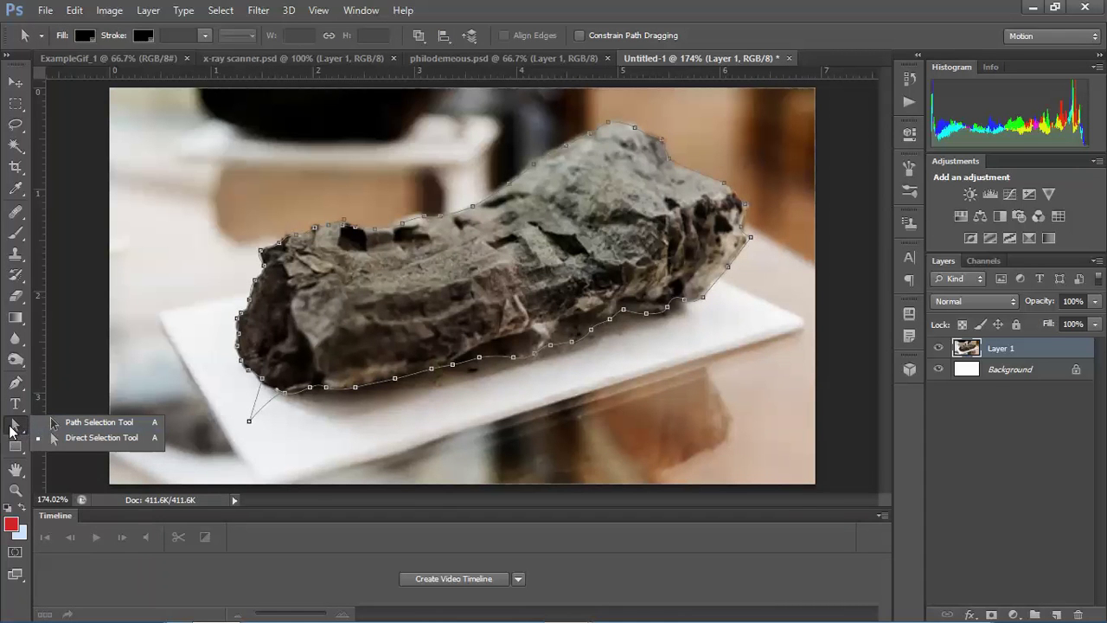
{"action": "left_click", "coordinate": [13, 429]}
{"action": "left_click", "coordinate": [17, 429]}
{"action": "left_click", "coordinate": [62, 427]}
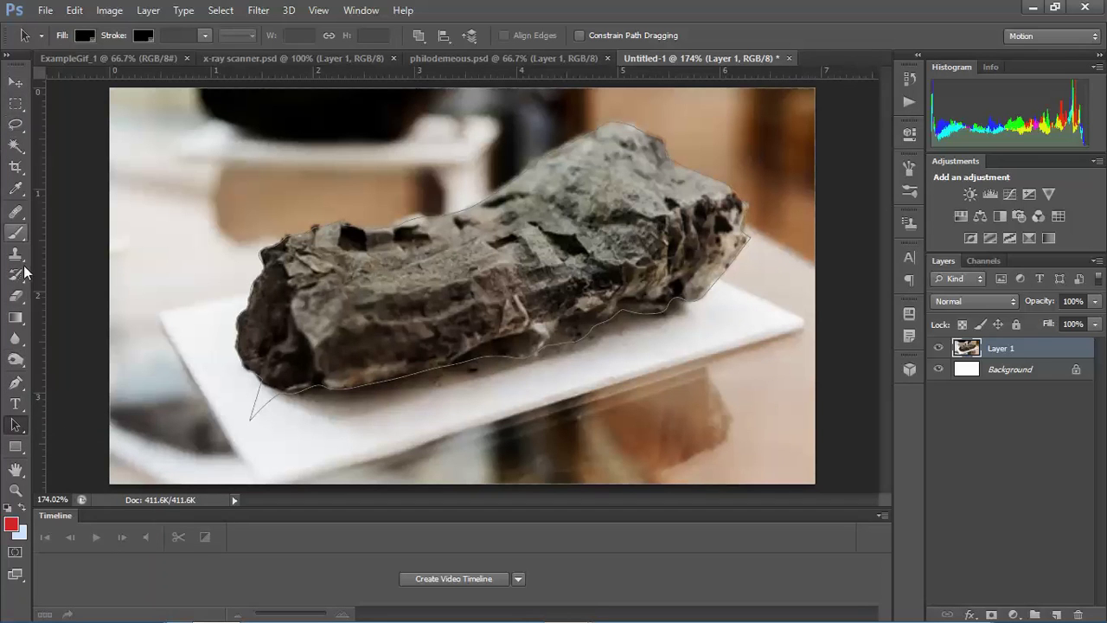
{"action": "left_click_drag", "start_coordinate": [25, 429], "coordinate": [42, 439]}
{"action": "left_click", "coordinate": [267, 414]}
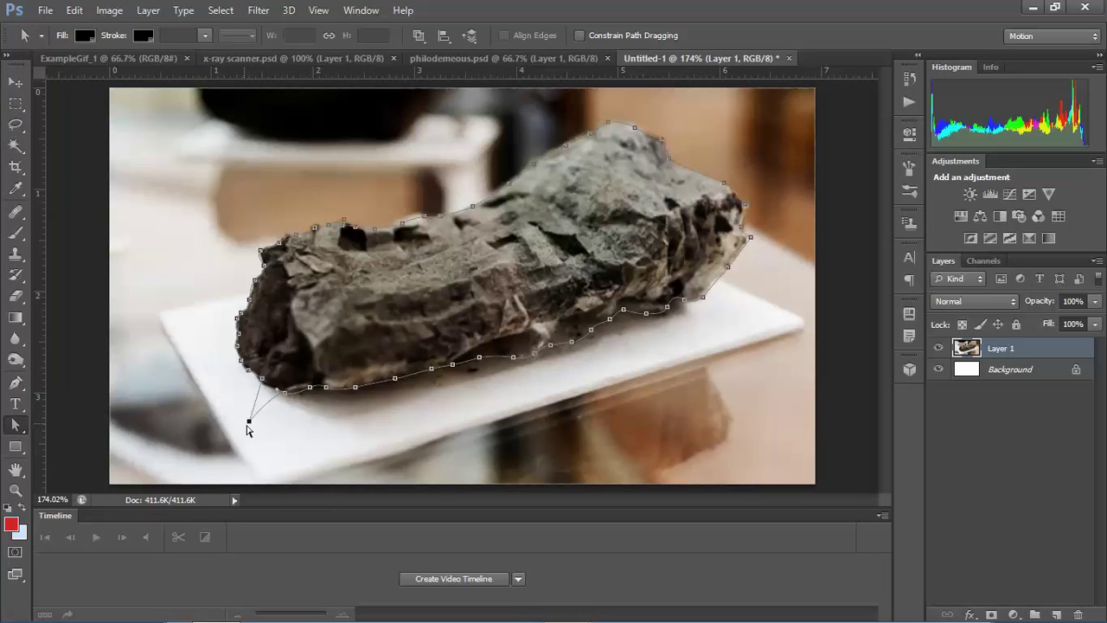
{"action": "left_click_drag", "start_coordinate": [250, 424], "coordinate": [257, 414]}
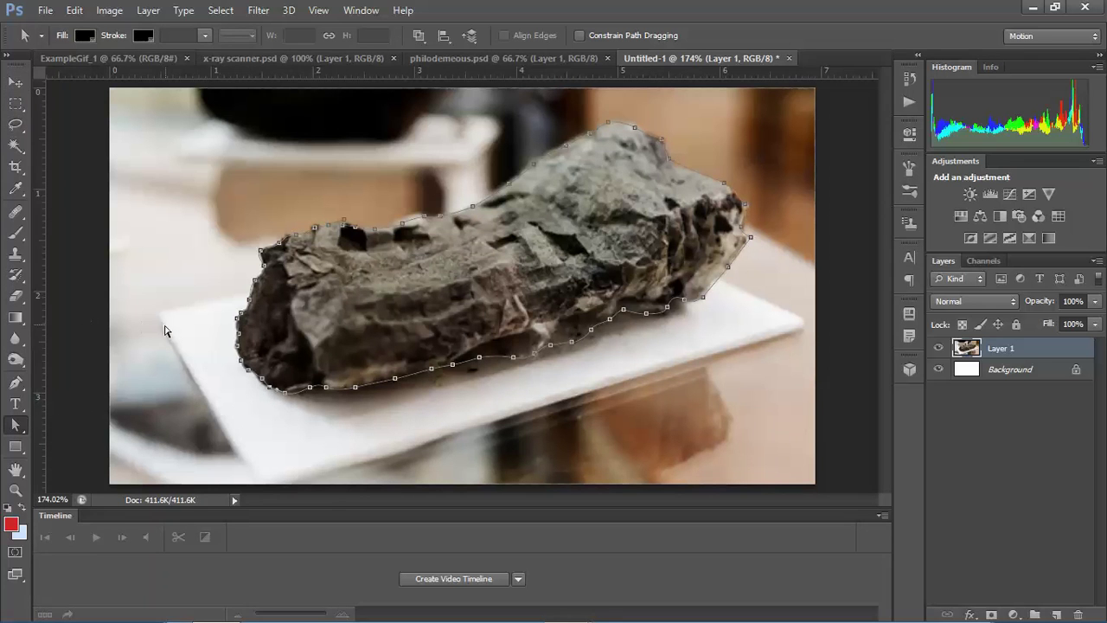
- Make a new anti-aliased selection from the scroll's work path with a feather radius of 0 pixels
{"action": "left_click", "coordinate": [13, 87]}
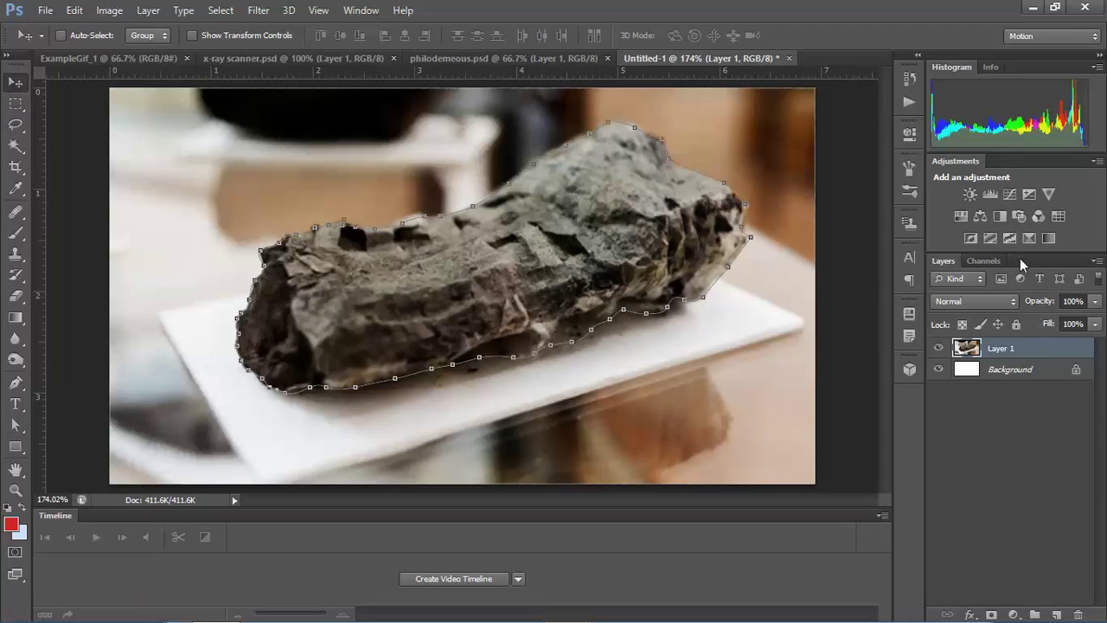
{"action": "left_click", "coordinate": [356, 11]}
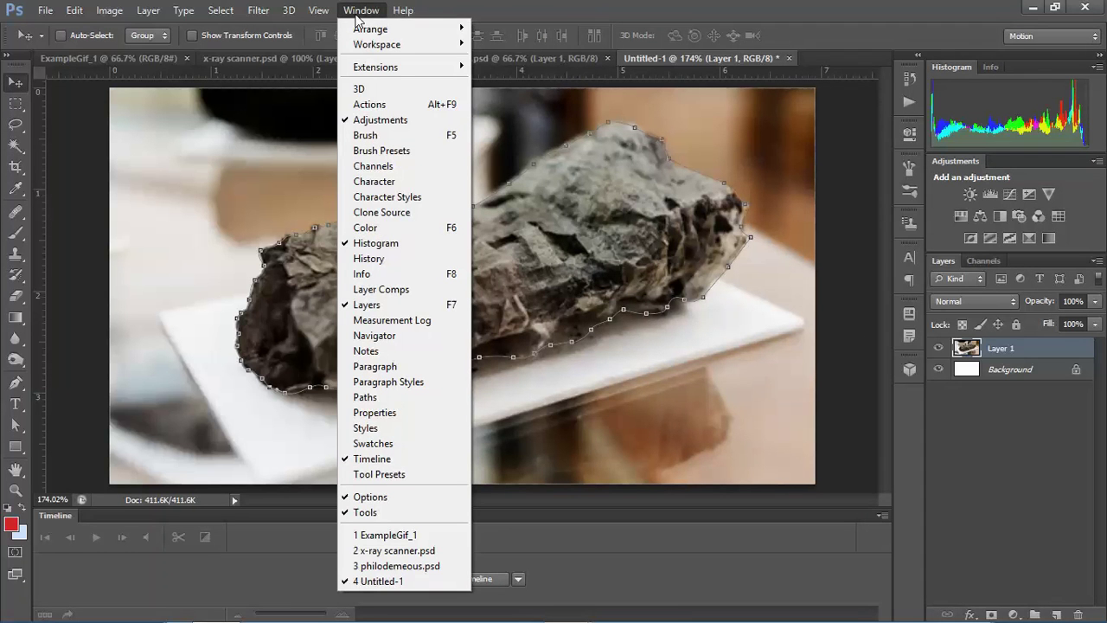
{"action": "left_click", "coordinate": [381, 401]}
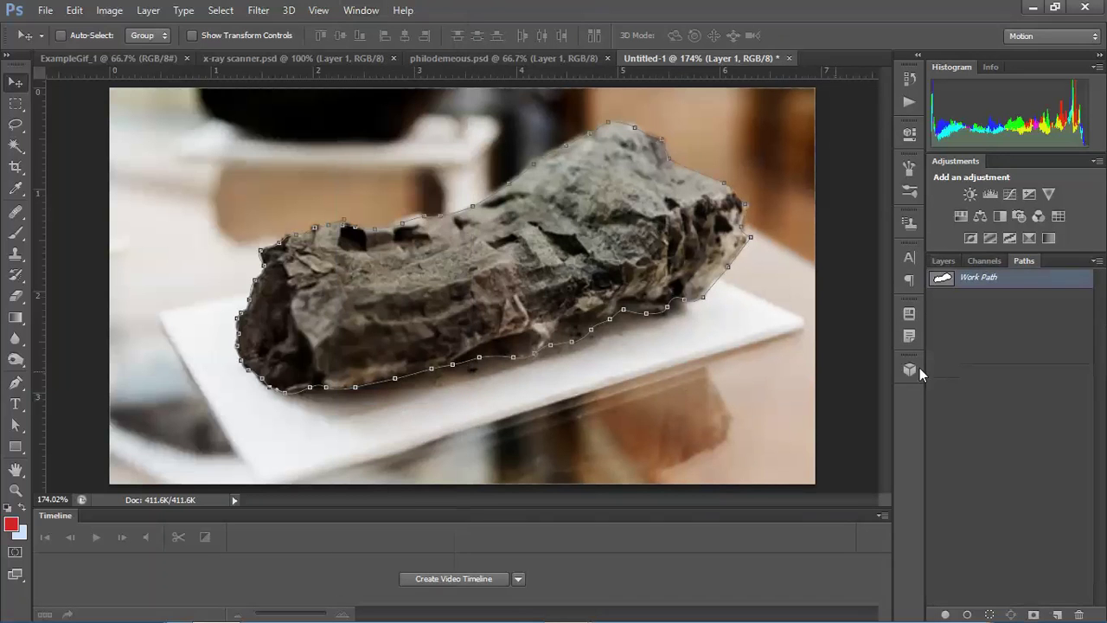
{"action": "double_click", "coordinate": [975, 286]}
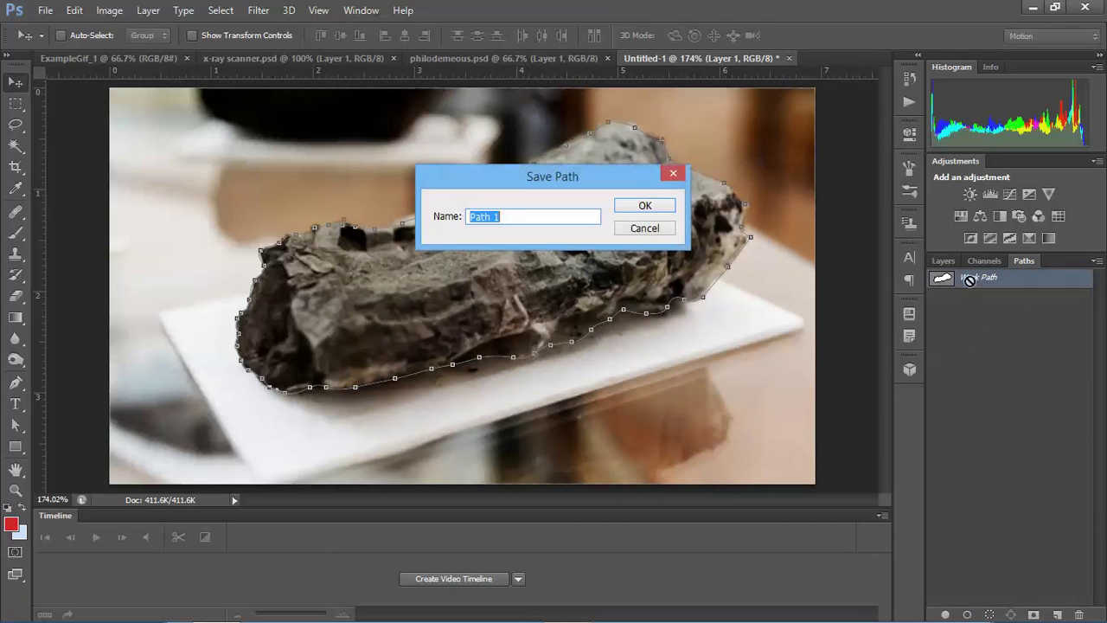
{"action": "left_click", "coordinate": [644, 228]}
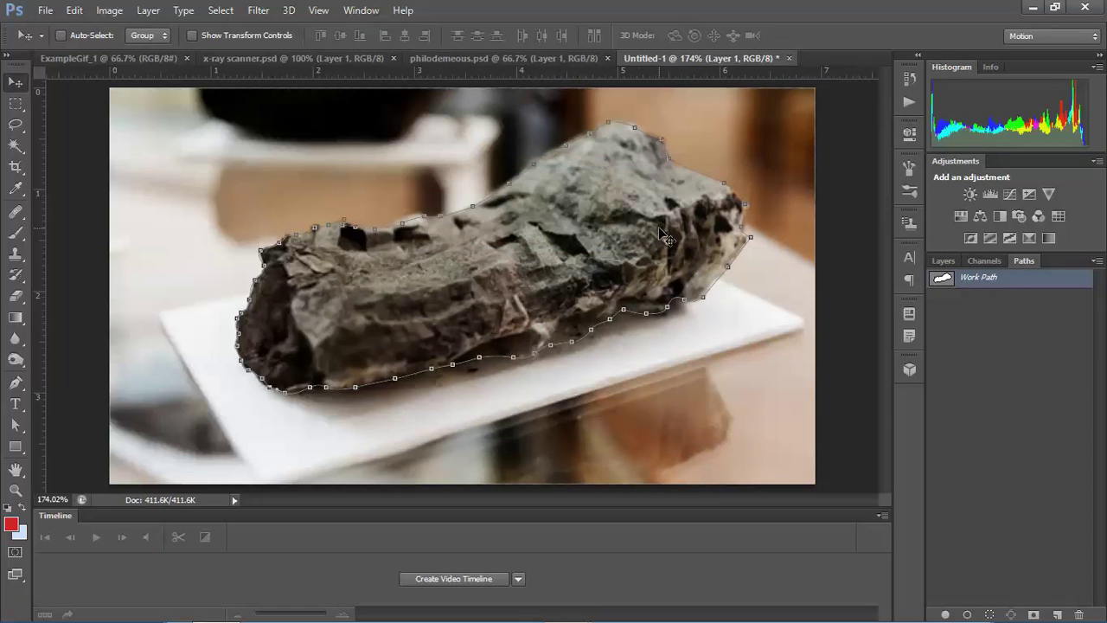
{"action": "right_click", "coordinate": [991, 283]}
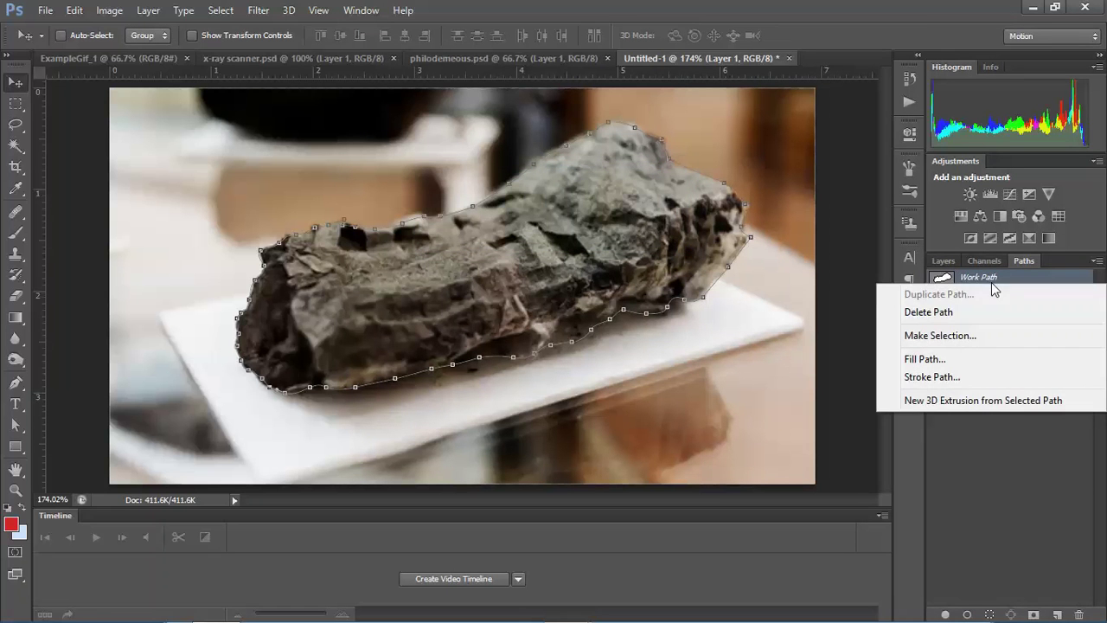
{"action": "left_click", "coordinate": [952, 337]}
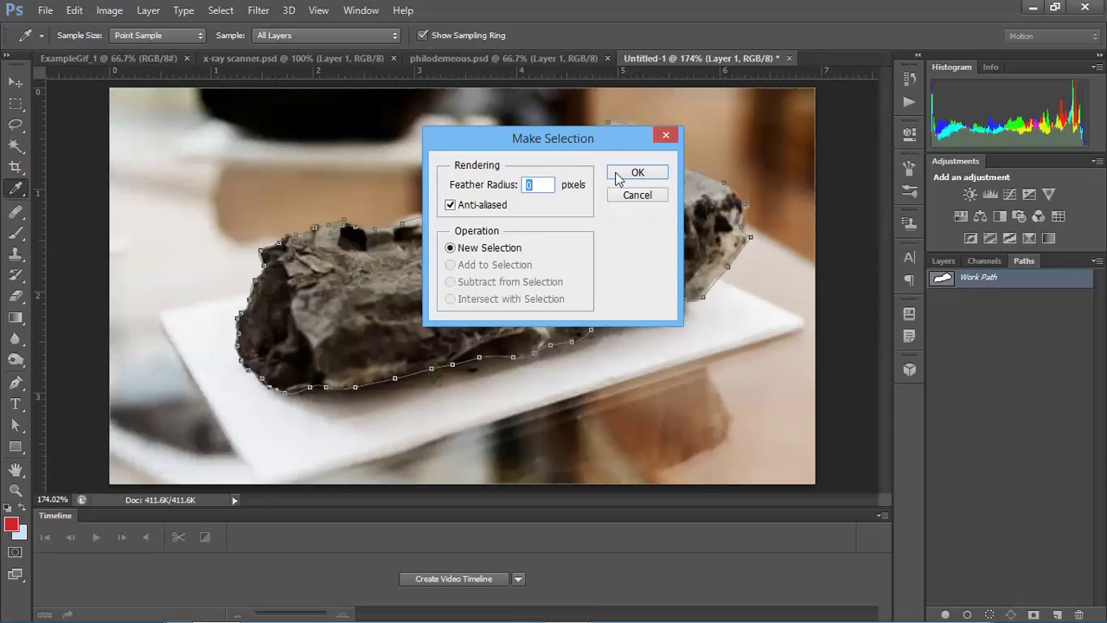
{"action": "left_click", "coordinate": [635, 173]}
- Try deleting the pixels inside the scroll selection, and undo the deletion
{"action": "key", "text": "v"}
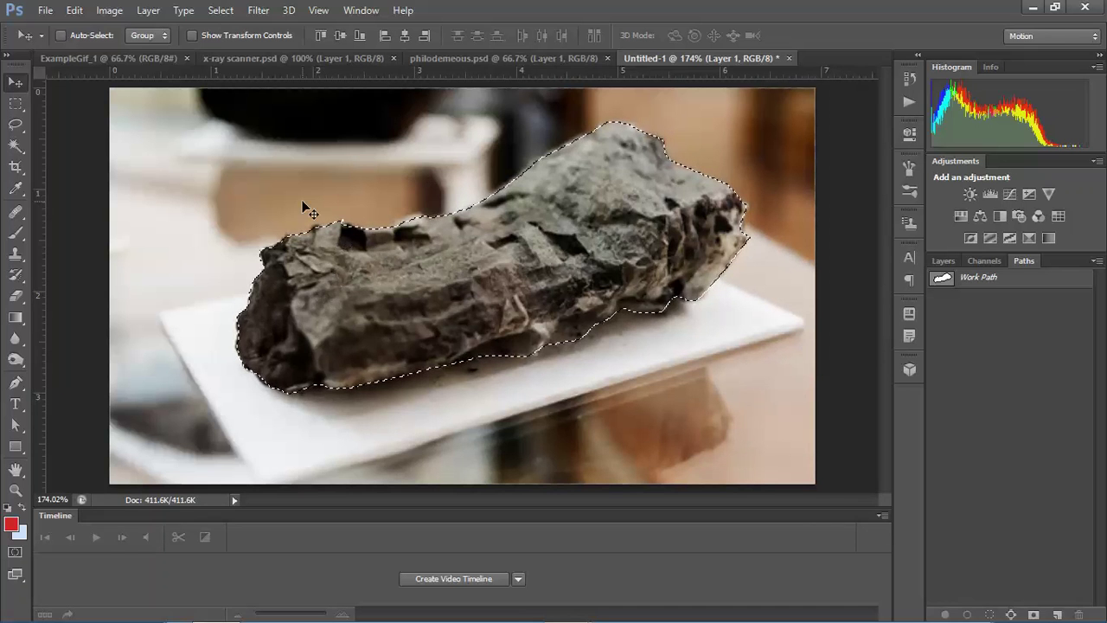
{"action": "key", "text": "Delete"}
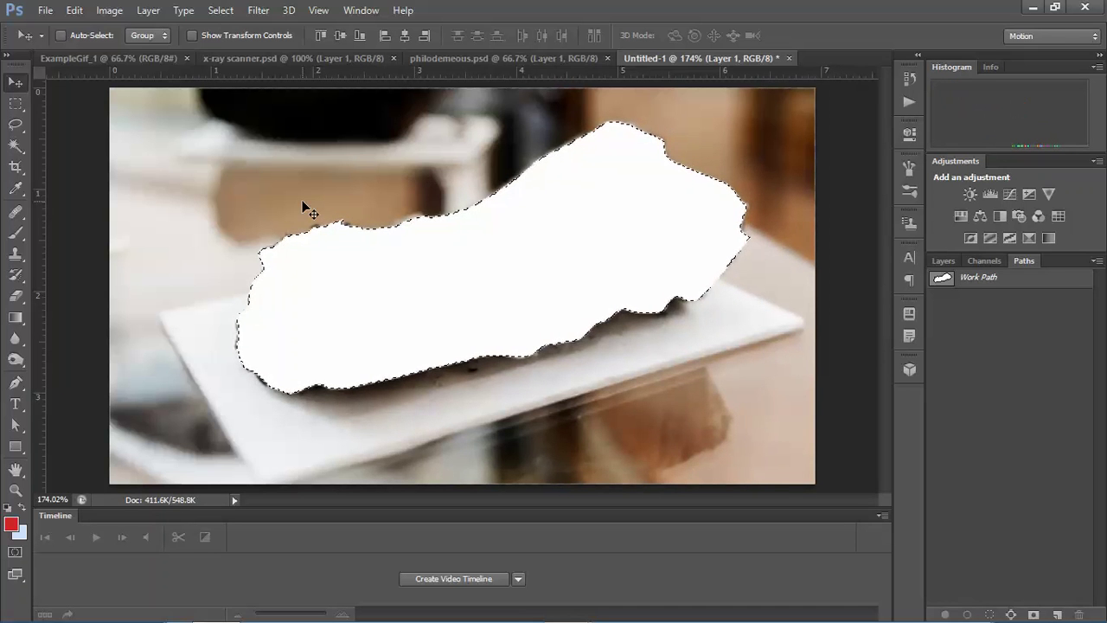
{"action": "key", "text": "ctrl+z"}
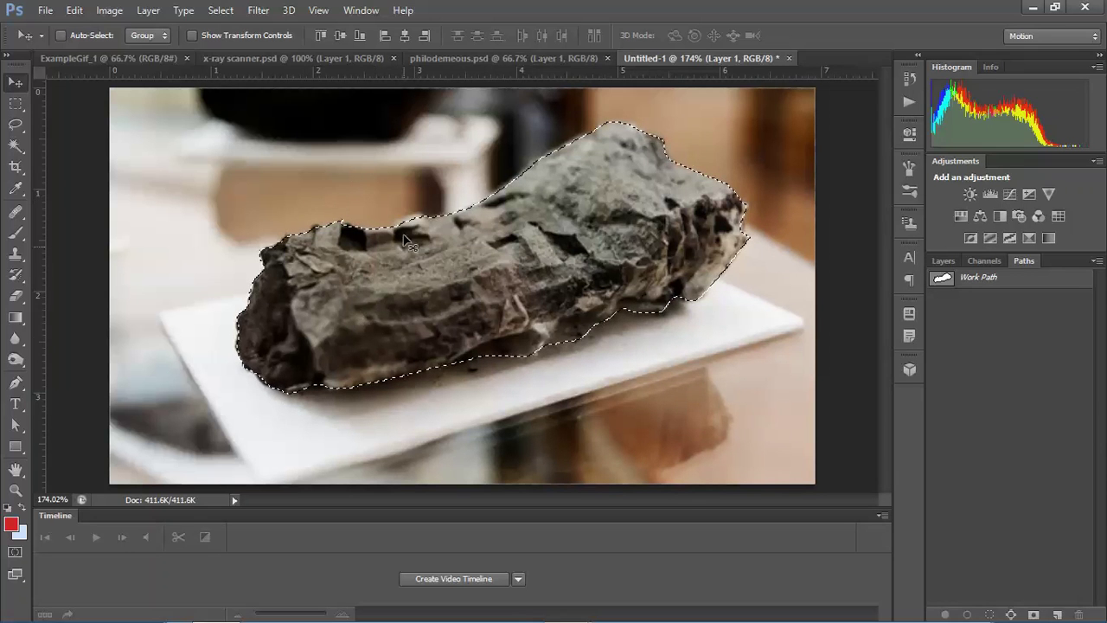
- Invert the selection and delete the photo's background around the scroll on Layer 1
{"action": "left_click", "coordinate": [220, 10]}
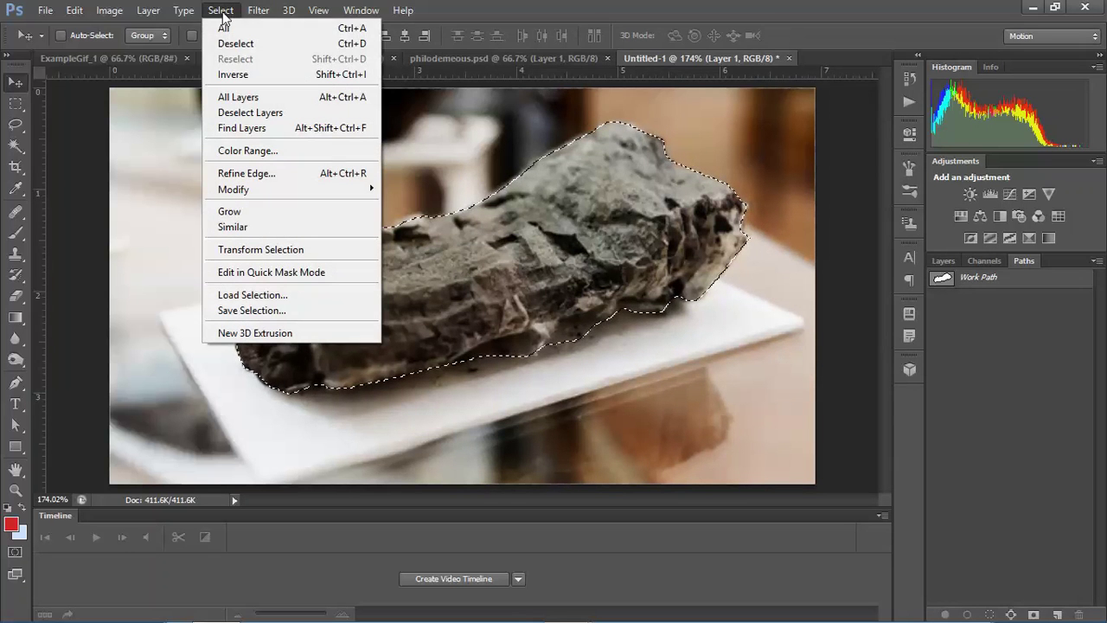
{"action": "left_click", "coordinate": [240, 76]}
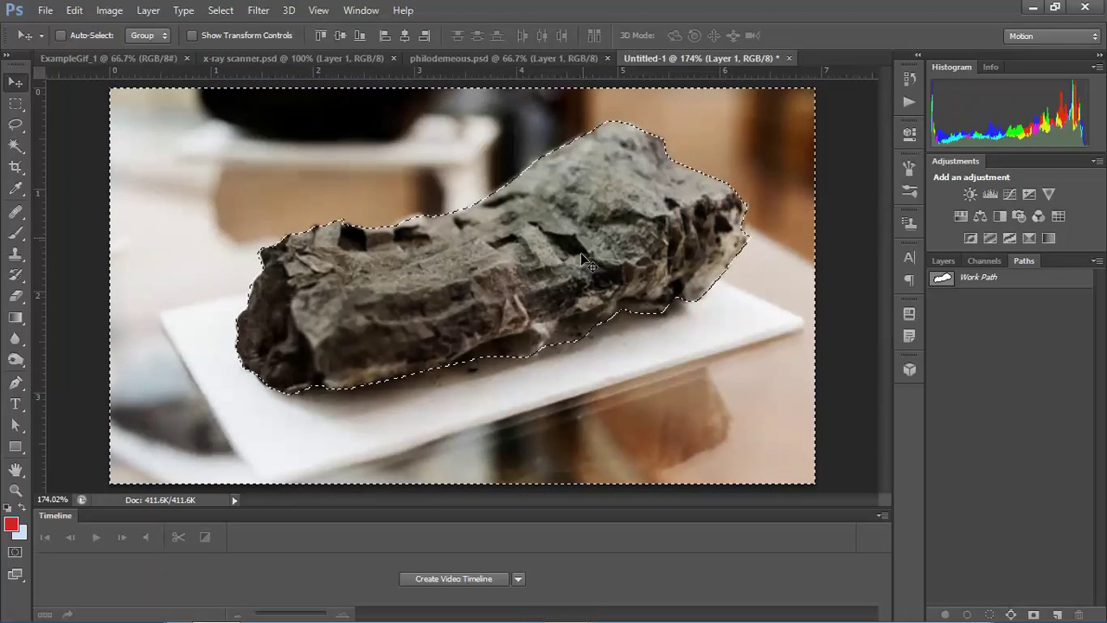
{"action": "key", "text": "Delete"}
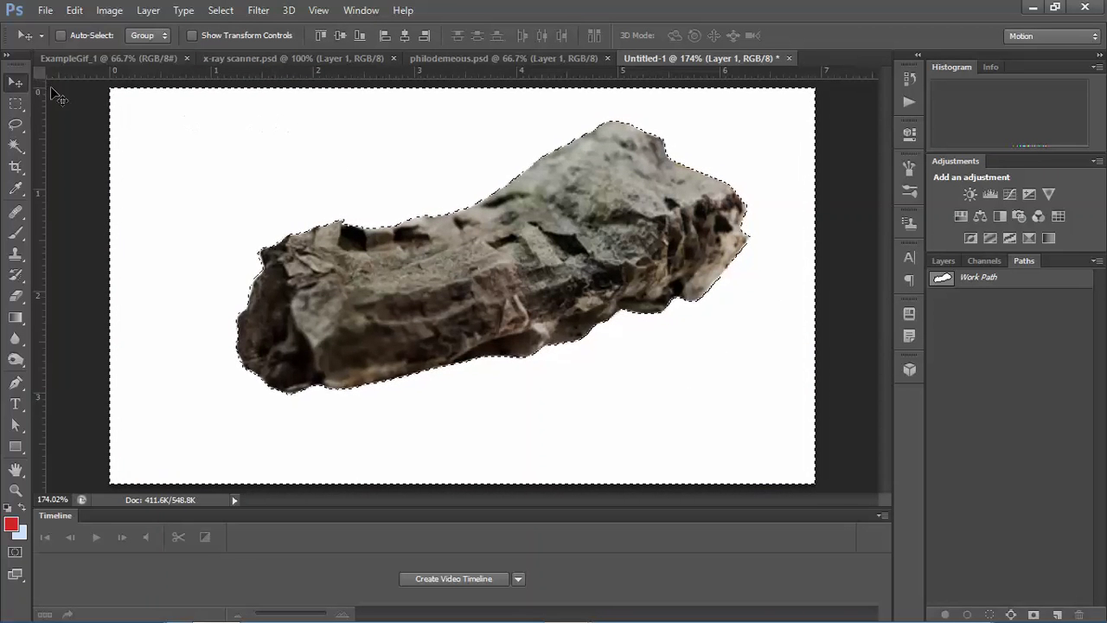
- Hide the Background layer so the scroll sits on transparency, and clear the selection
{"action": "key", "text": "ctrl+1"}
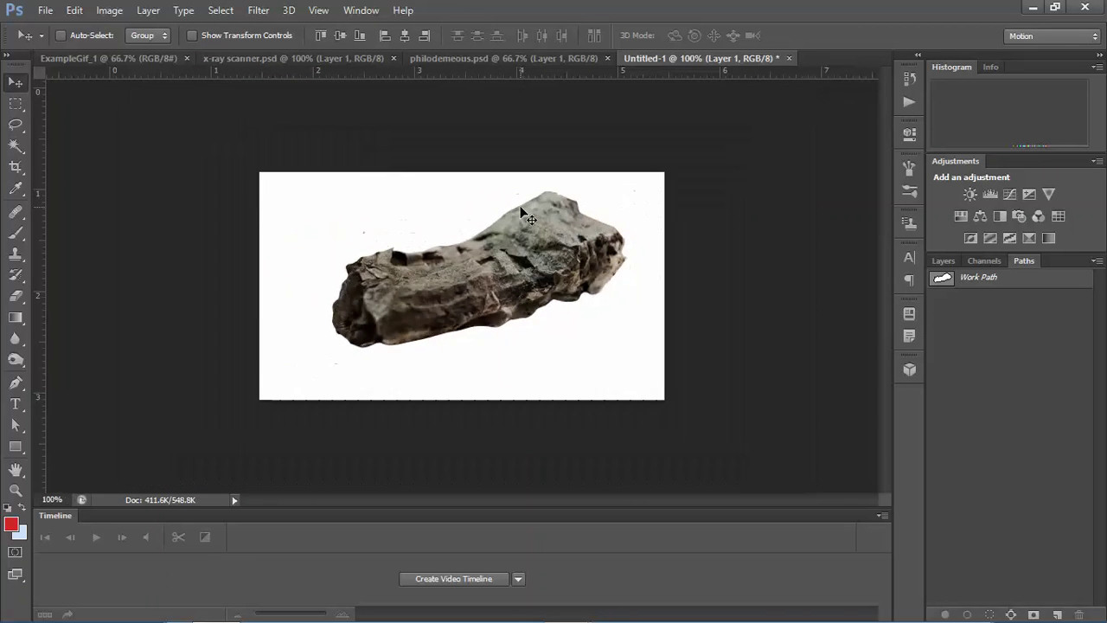
{"action": "left_click", "coordinate": [945, 260]}
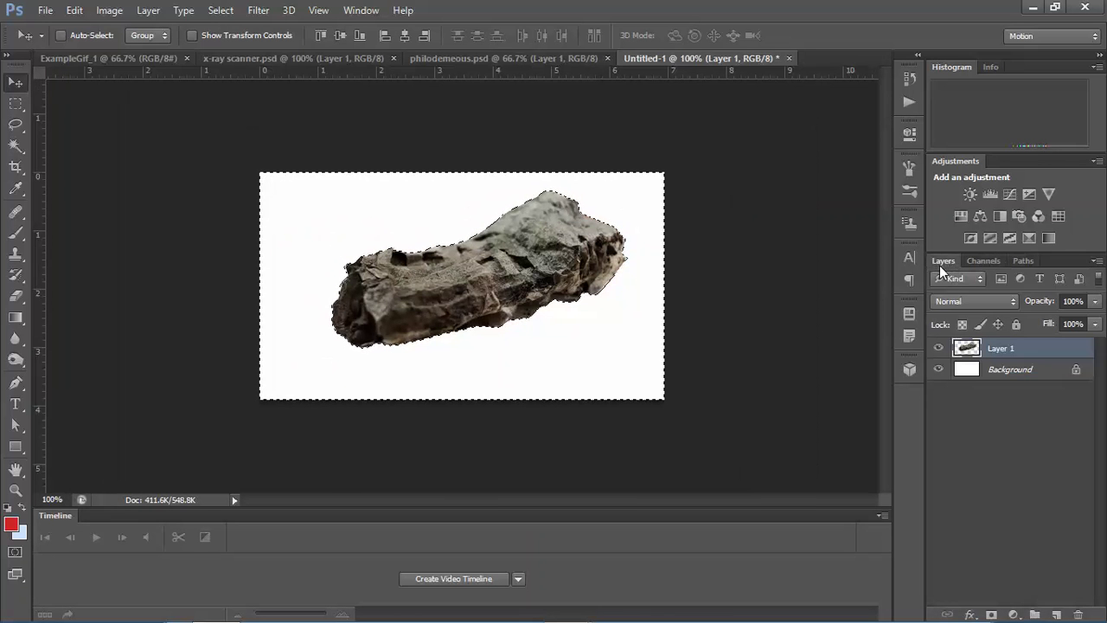
{"action": "left_click", "coordinate": [940, 370]}
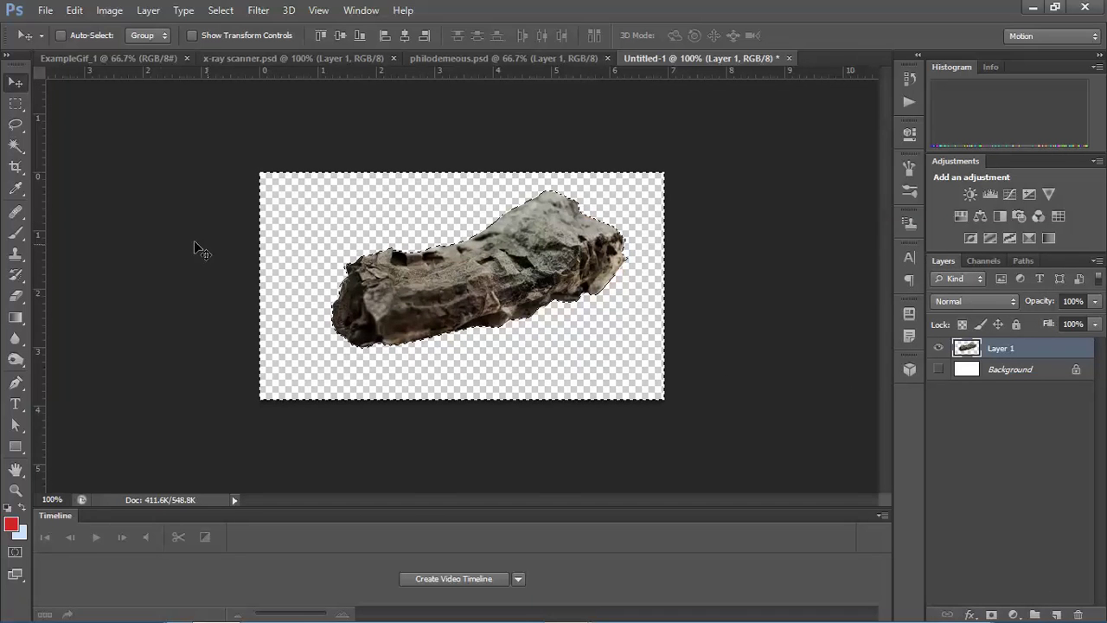
{"action": "left_click", "coordinate": [223, 12]}
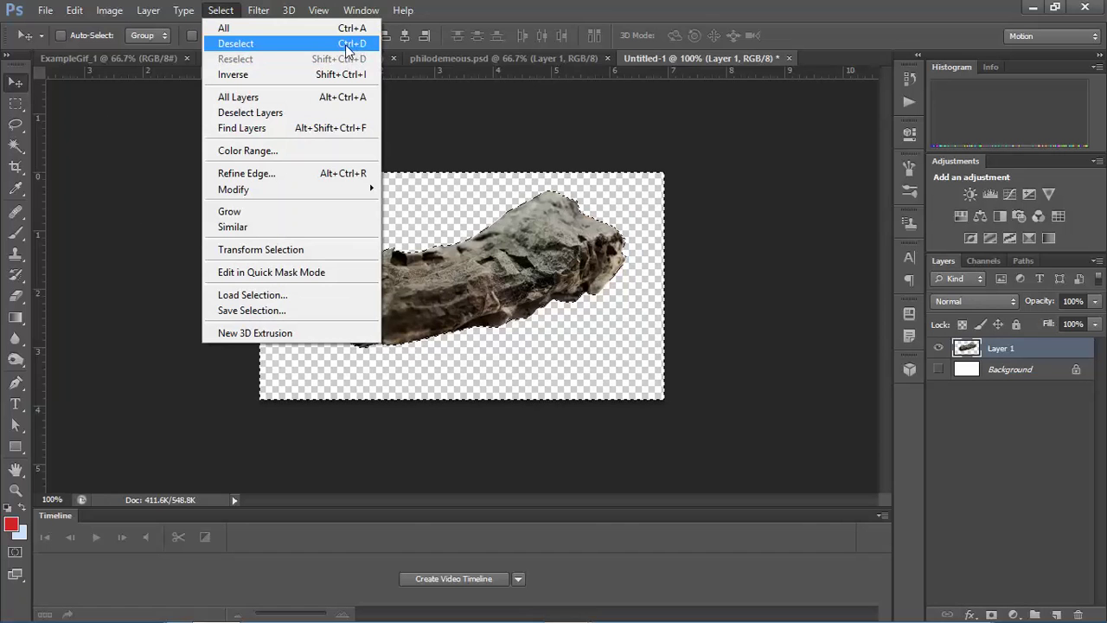
{"action": "key", "text": "ctrl+d"}
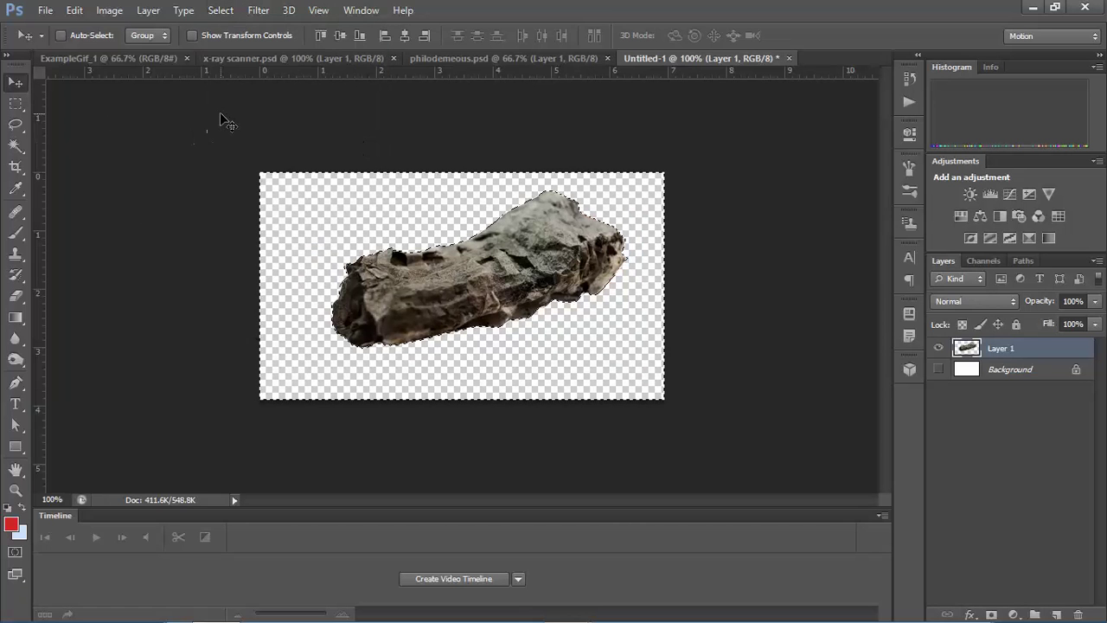
- Save the document as "scroll" in Photoshop format in the Assets folder
{"action": "left_click", "coordinate": [45, 10]}
{"action": "left_click", "coordinate": [80, 189]}
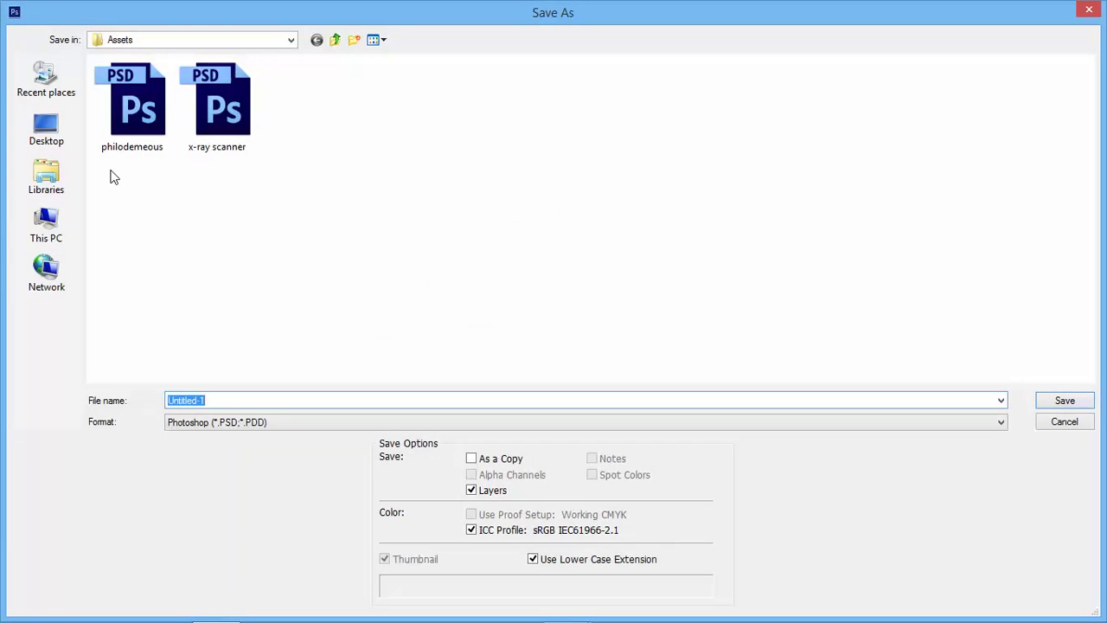
{"action": "type", "text": "scroll"}
{"action": "key", "text": "Return"}
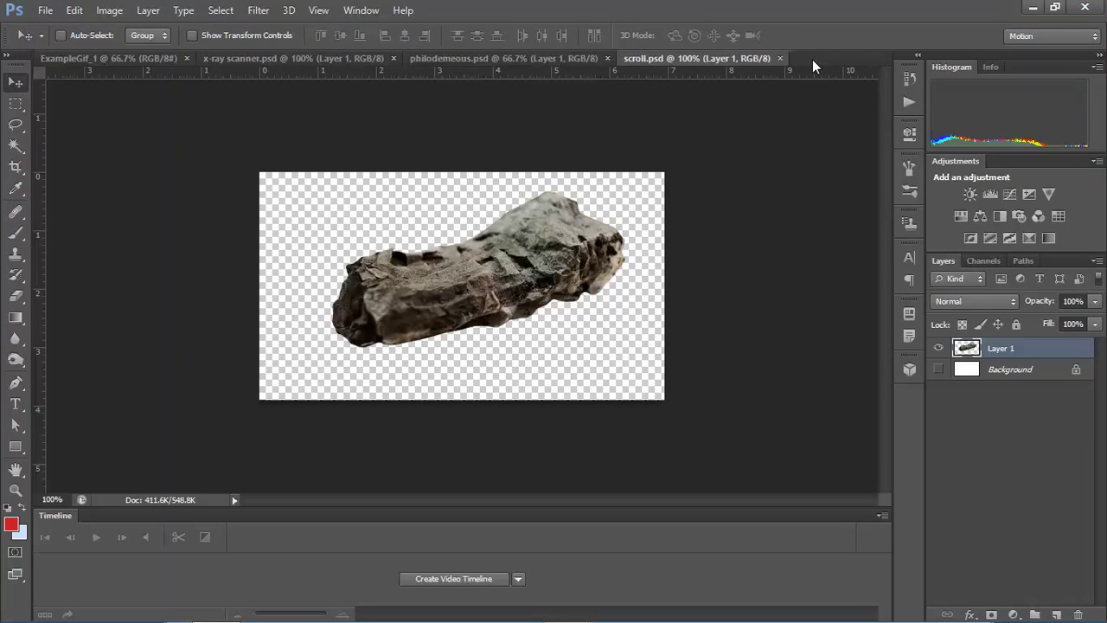
- Switch to the Chrome window with the NPR article and search Google Images for "laboratory" in a new tab
{"action": "mouse_move", "coordinate": [66, 621]}
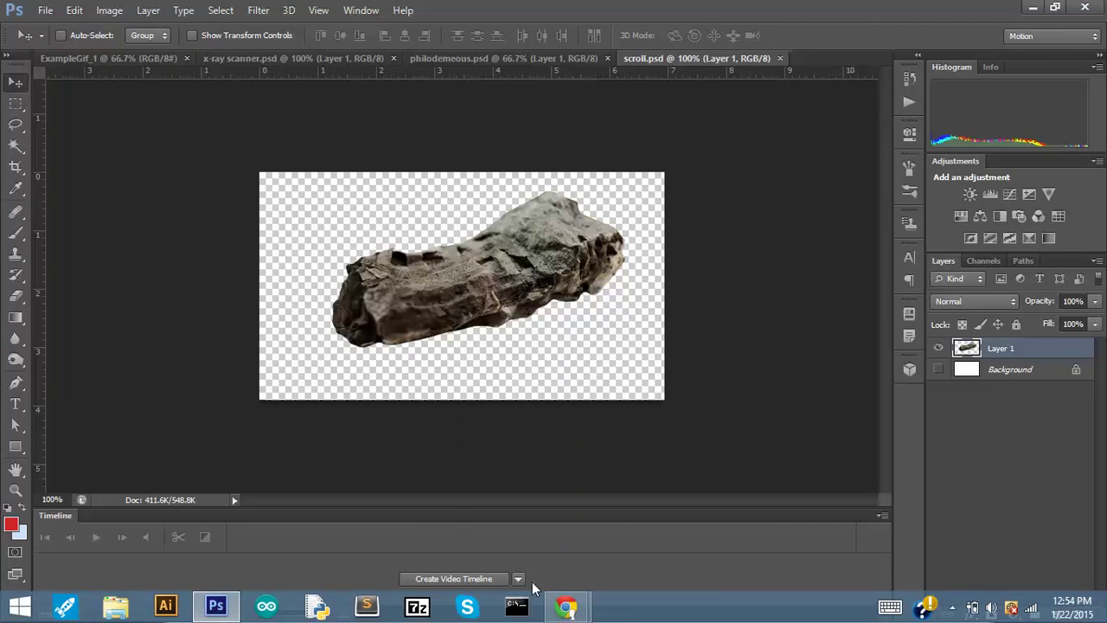
{"action": "mouse_move", "coordinate": [564, 610]}
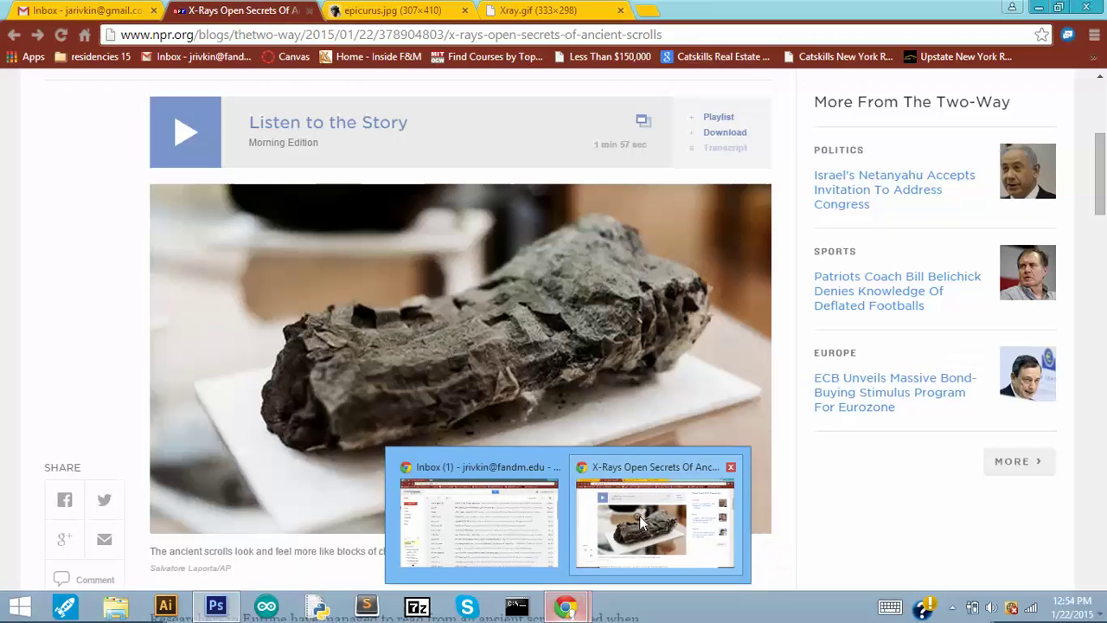
{"action": "left_click", "coordinate": [639, 516]}
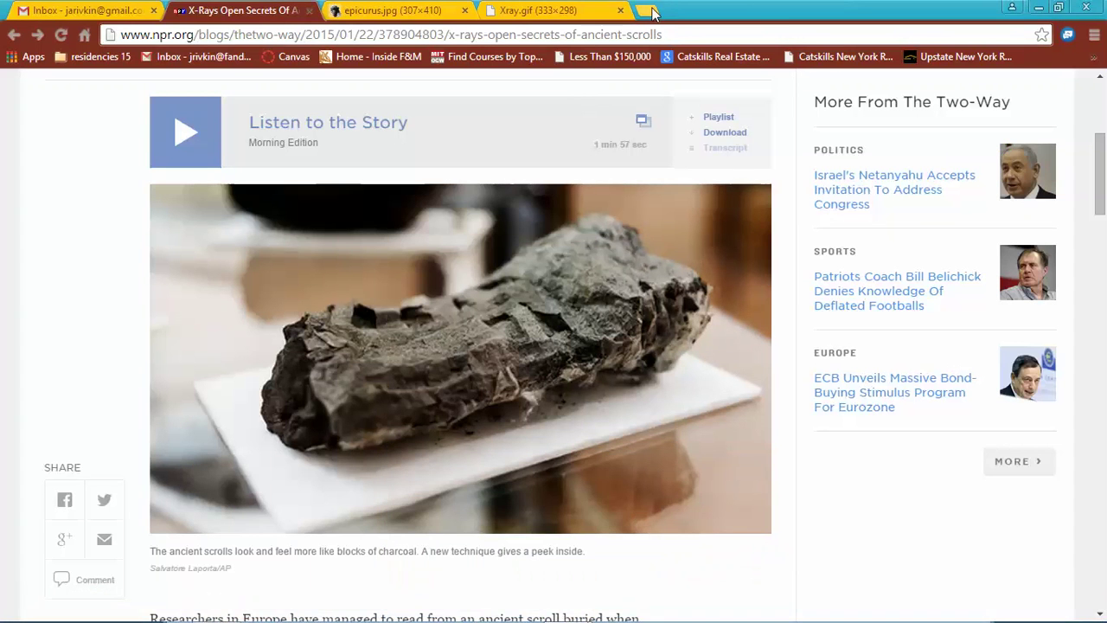
{"action": "left_click", "coordinate": [653, 11]}
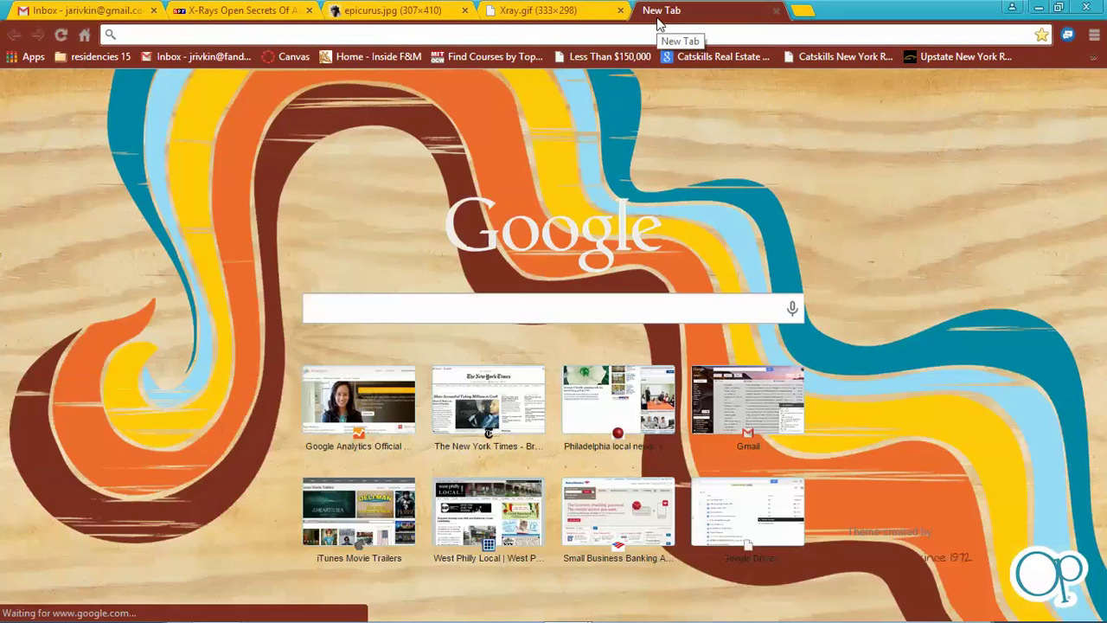
{"action": "type", "text": "labra"}
{"action": "type", "text": "tory"}
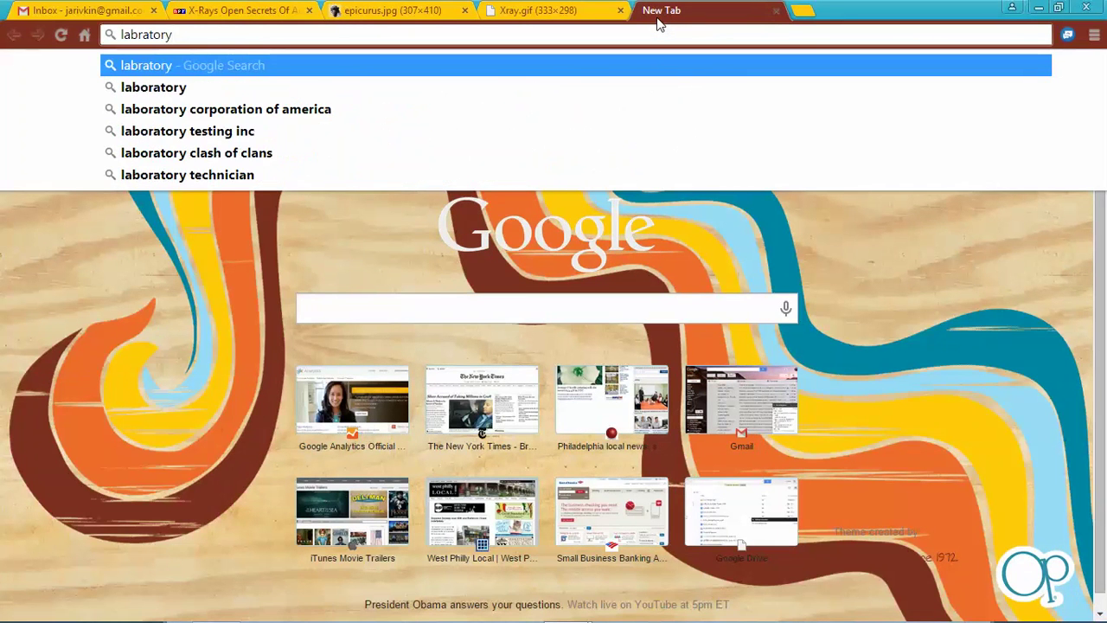
{"action": "key", "text": "Return"}
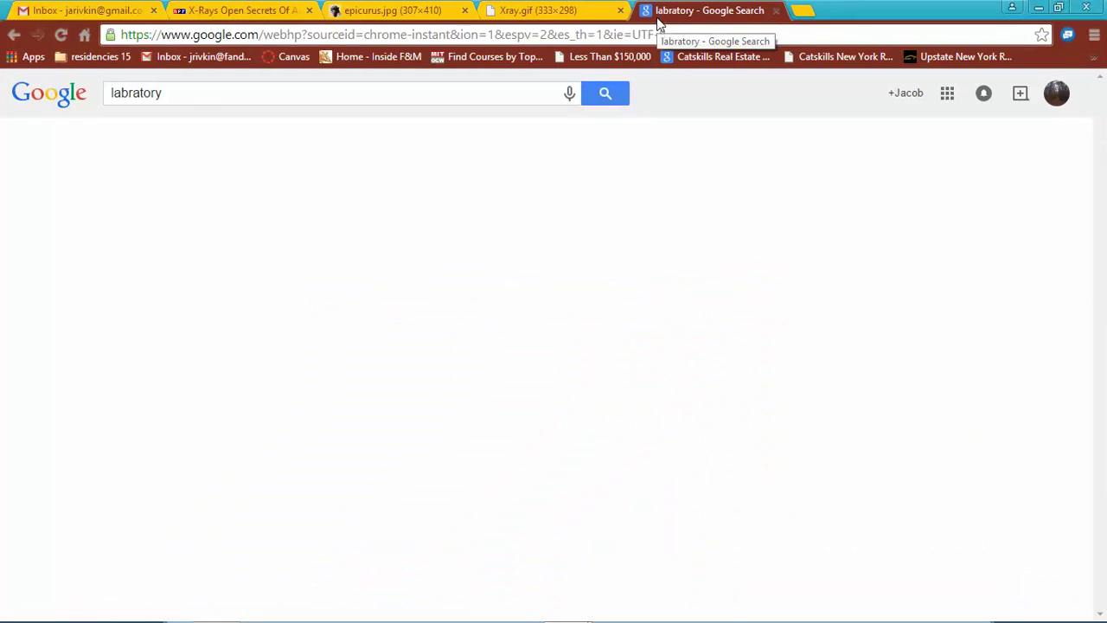
{"action": "left_click", "coordinate": [183, 143]}
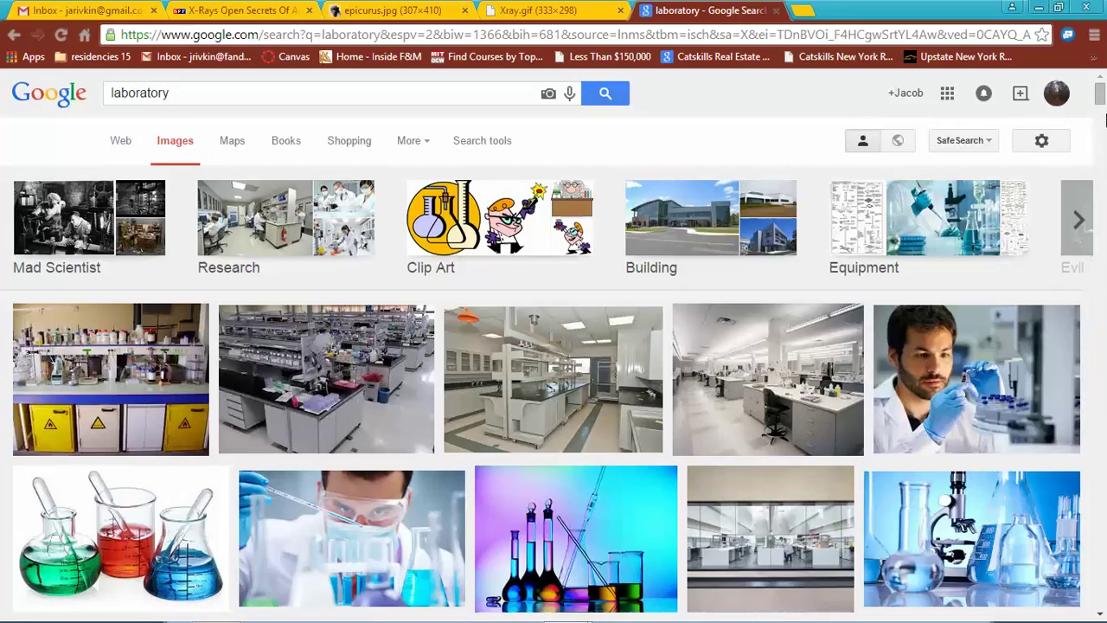
- Narrow the image results to the Research category and open the preview of the first laboratory photo
{"action": "mouse_move", "coordinate": [1100, 97]}
{"action": "left_mouse_down"}
{"action": "mouse_move", "coordinate": [1104, 132]}
{"action": "mouse_move", "coordinate": [1102, 95]}
{"action": "left_mouse_up"}
{"action": "left_click", "coordinate": [254, 227]}
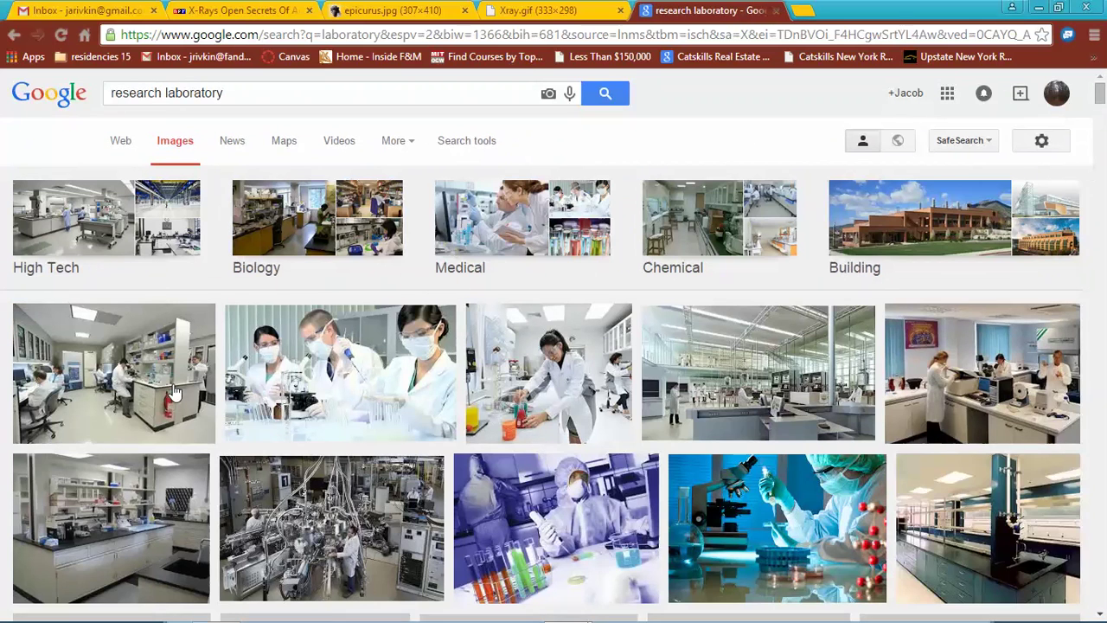
{"action": "left_click", "coordinate": [151, 396]}
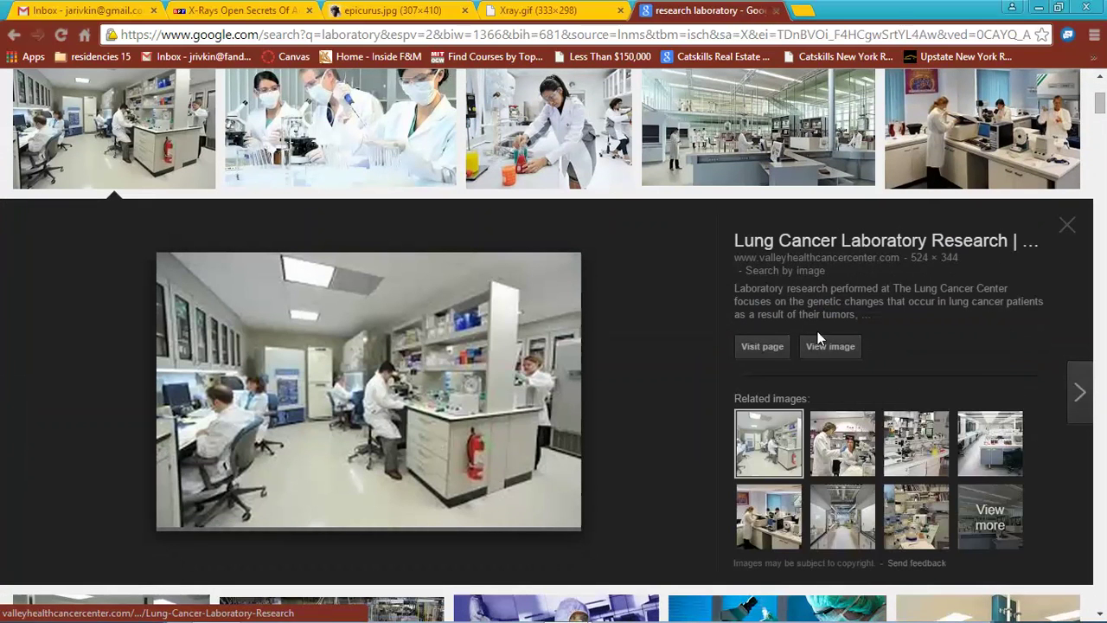
- Open the previewed laboratory photo at full size and copy the image to the clipboard
{"action": "left_click", "coordinate": [805, 347]}
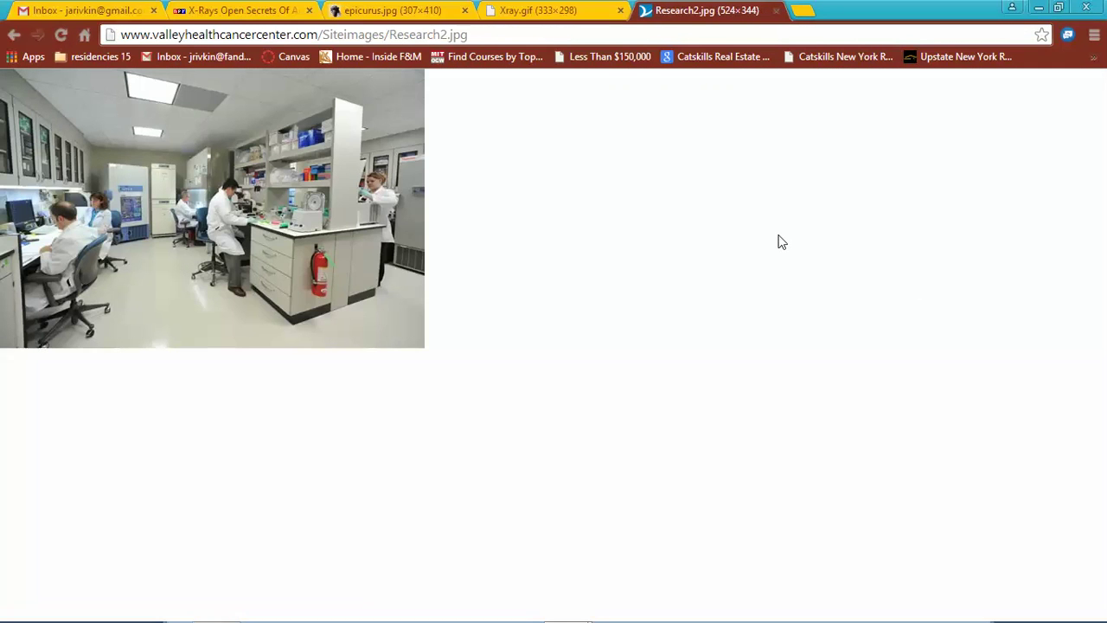
{"action": "right_click", "coordinate": [352, 239]}
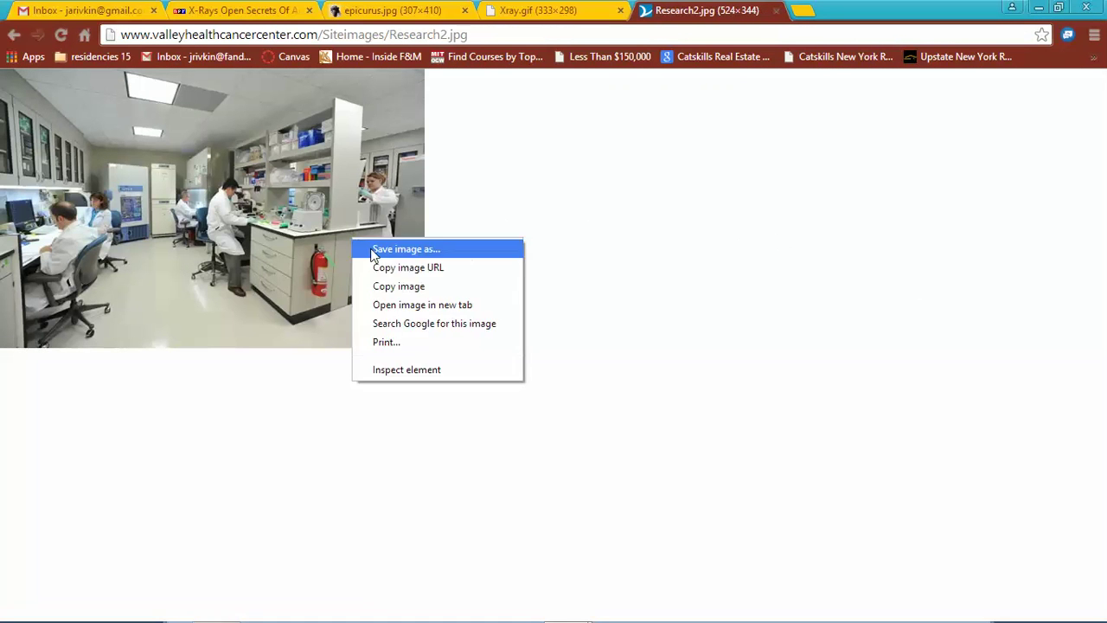
{"action": "left_click", "coordinate": [409, 286]}
- Switch to Photoshop, create a 524 × 344 pixel document with a white background, and paste the laboratory photo into it
{"action": "key", "text": "alt+Tab"}
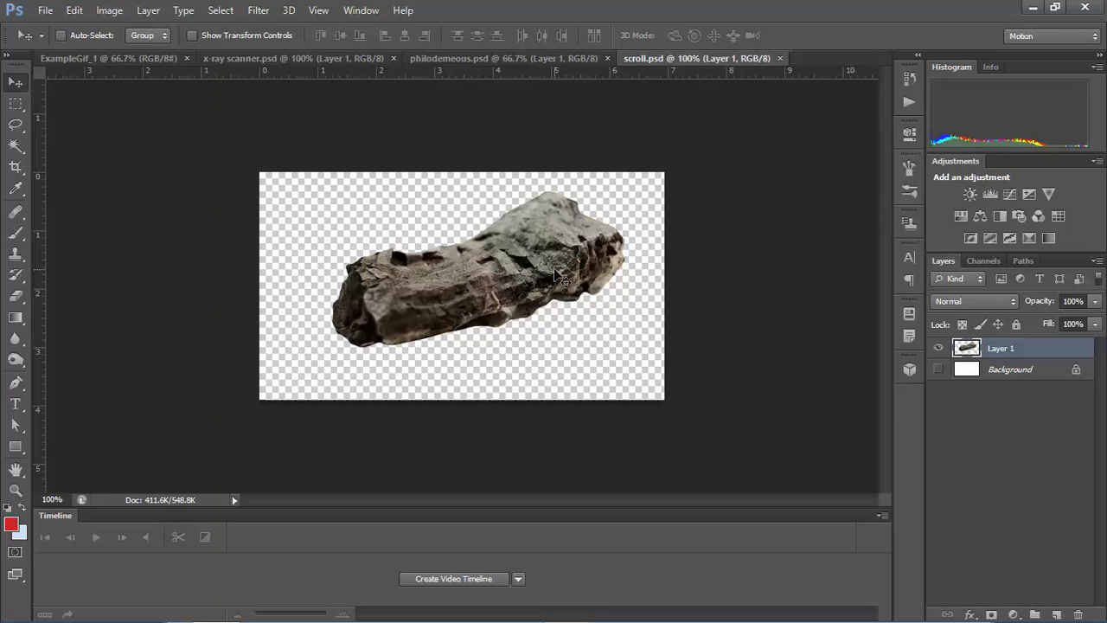
{"action": "key", "text": "ctrl+n"}
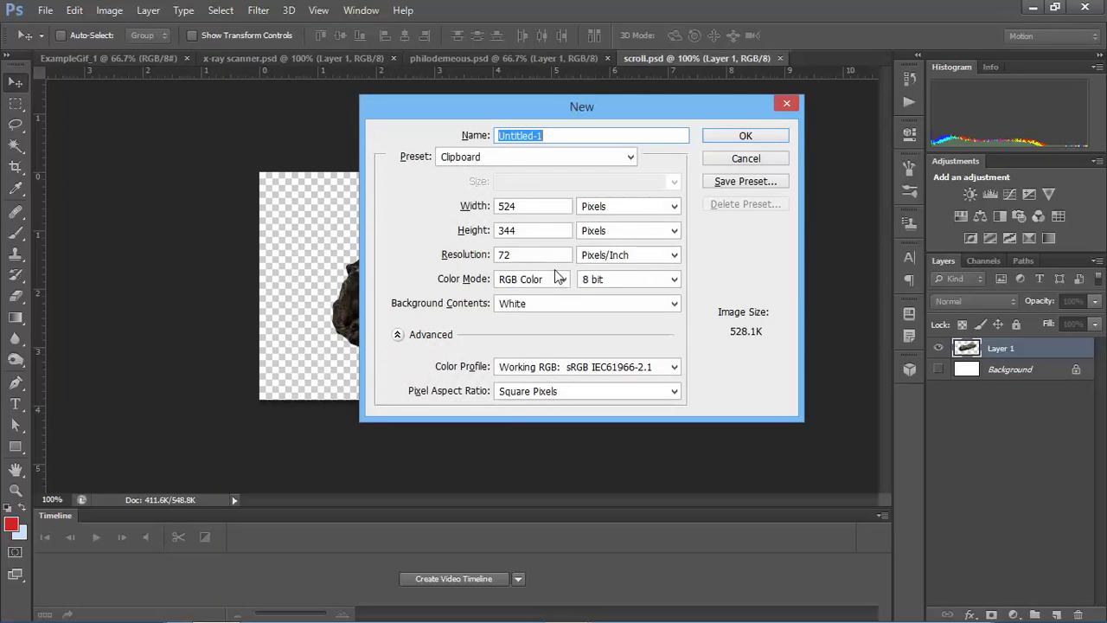
{"action": "key", "text": "Return"}
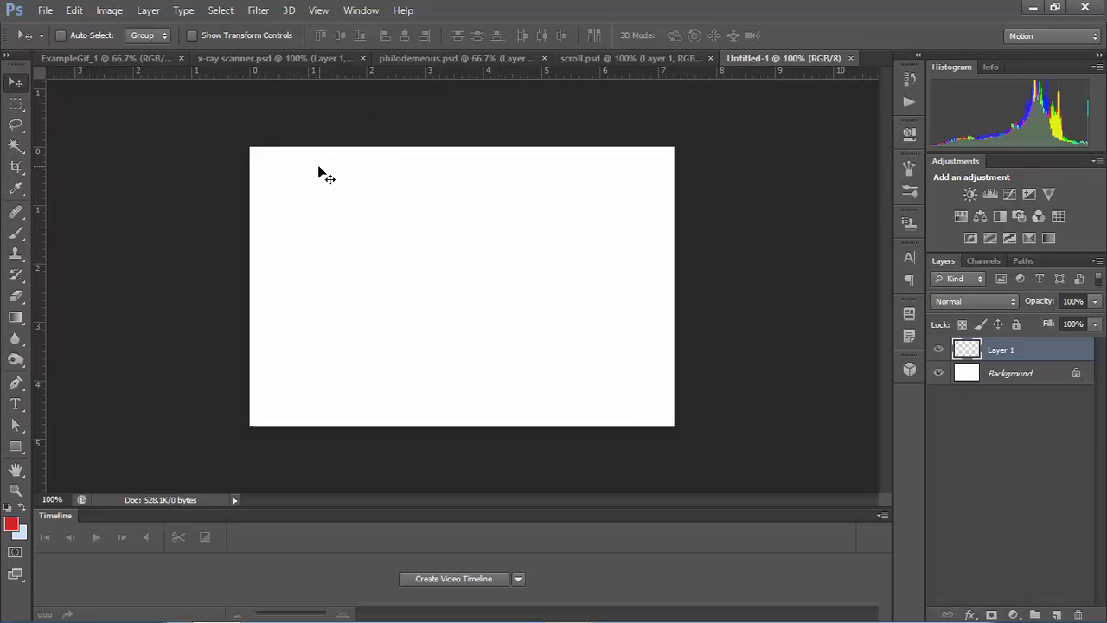
{"action": "key", "text": "ctrl+v"}
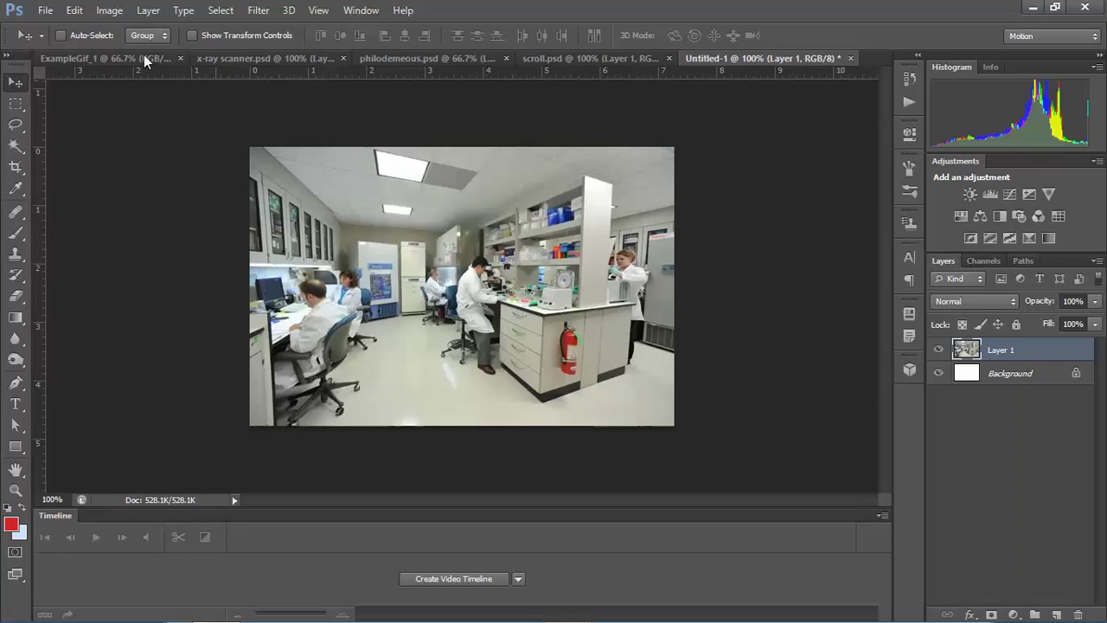
- Save the document as "lab" in Photoshop format in the Assets folder
{"action": "left_click", "coordinate": [45, 9]}
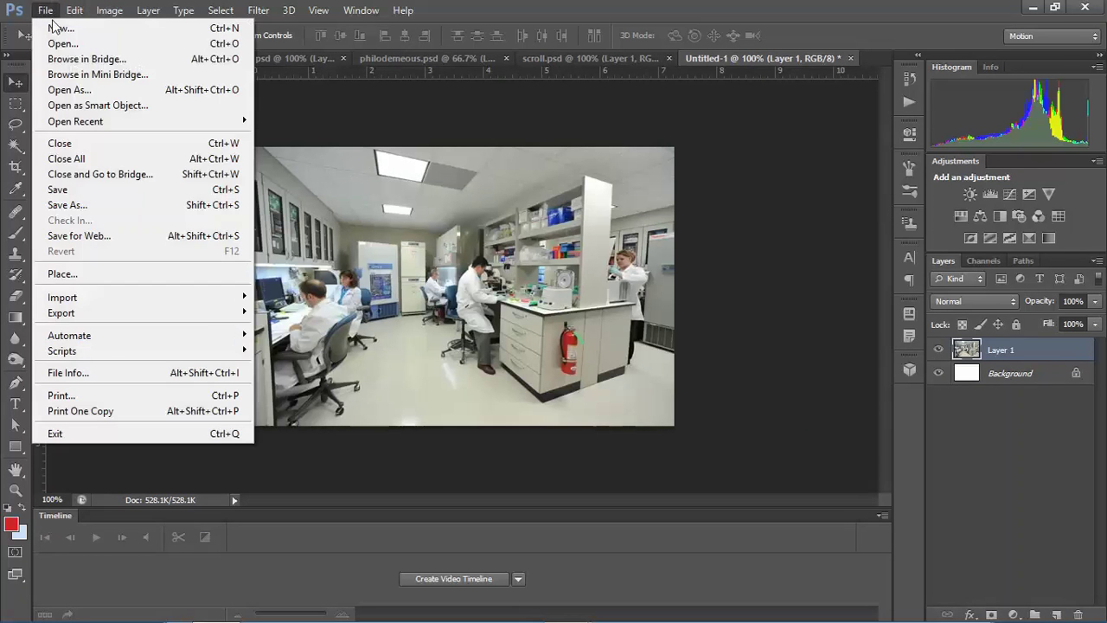
{"action": "left_click", "coordinate": [82, 207]}
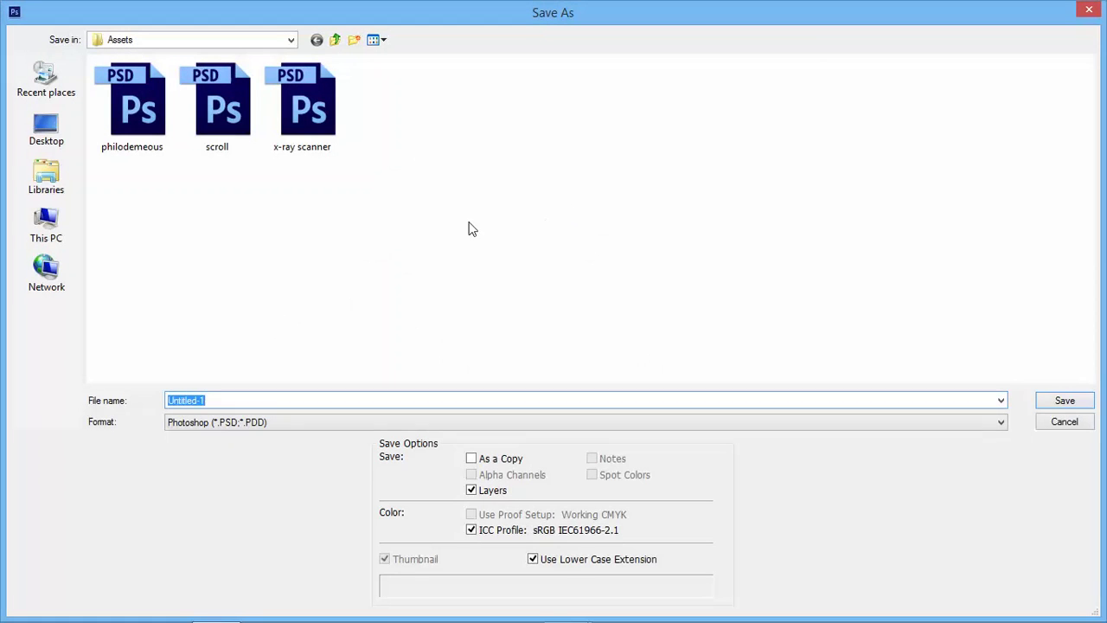
{"action": "key", "text": "BackSpace"}
{"action": "key", "text": "Return"}
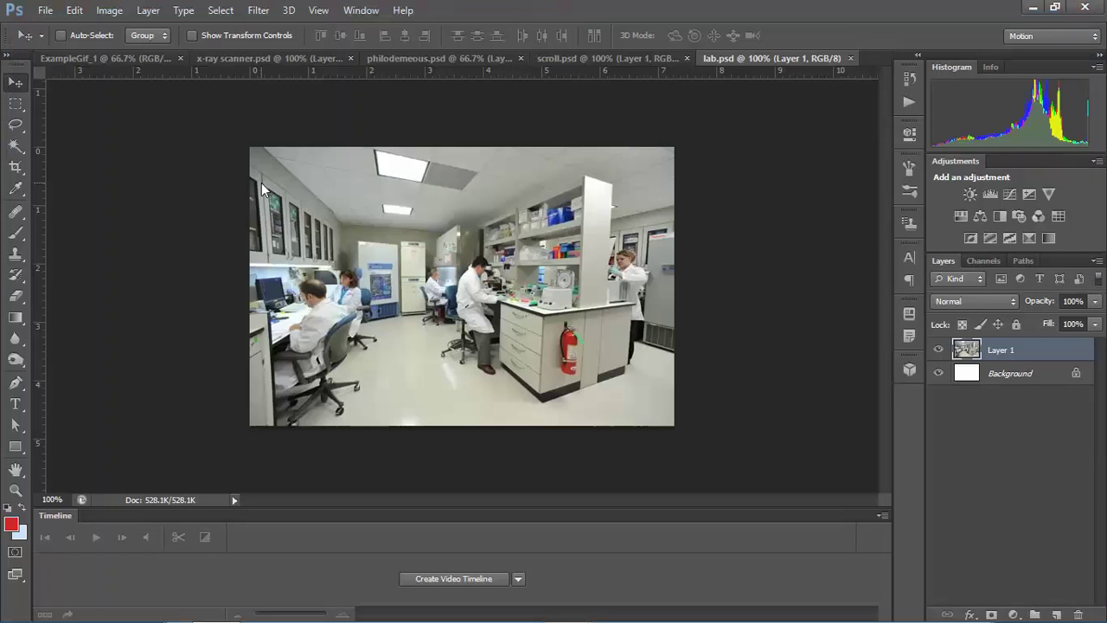
- Save the blank ExampleGif_1 document as ExampleGif_1.psd in the Gif Example folder, one level above Assets
{"action": "left_click", "coordinate": [147, 58]}
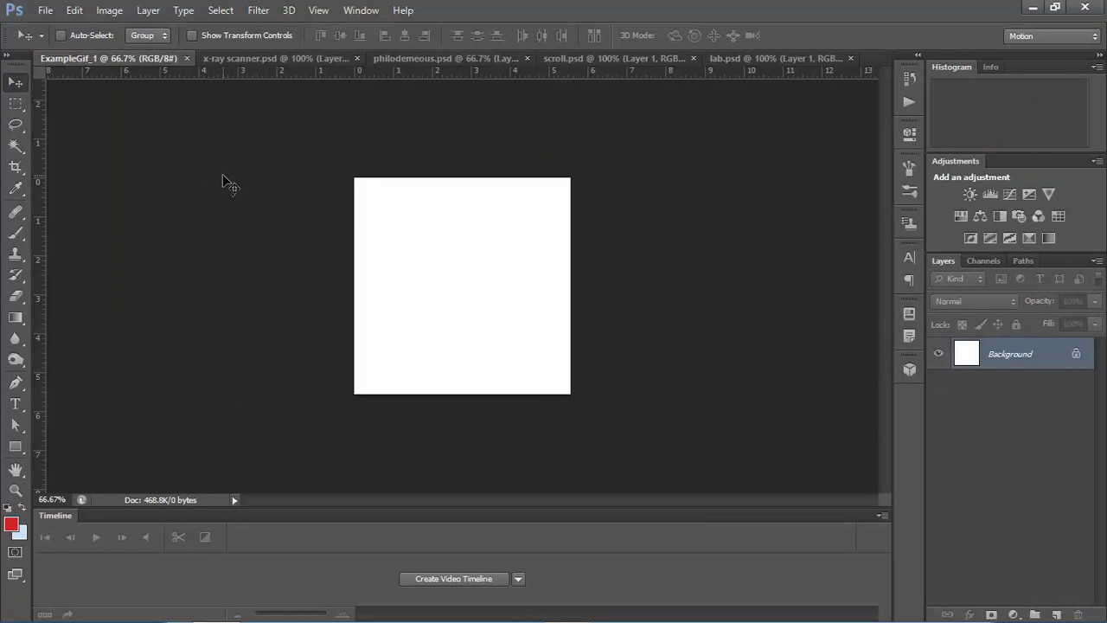
{"action": "left_click", "coordinate": [45, 11]}
{"action": "left_click", "coordinate": [103, 204]}
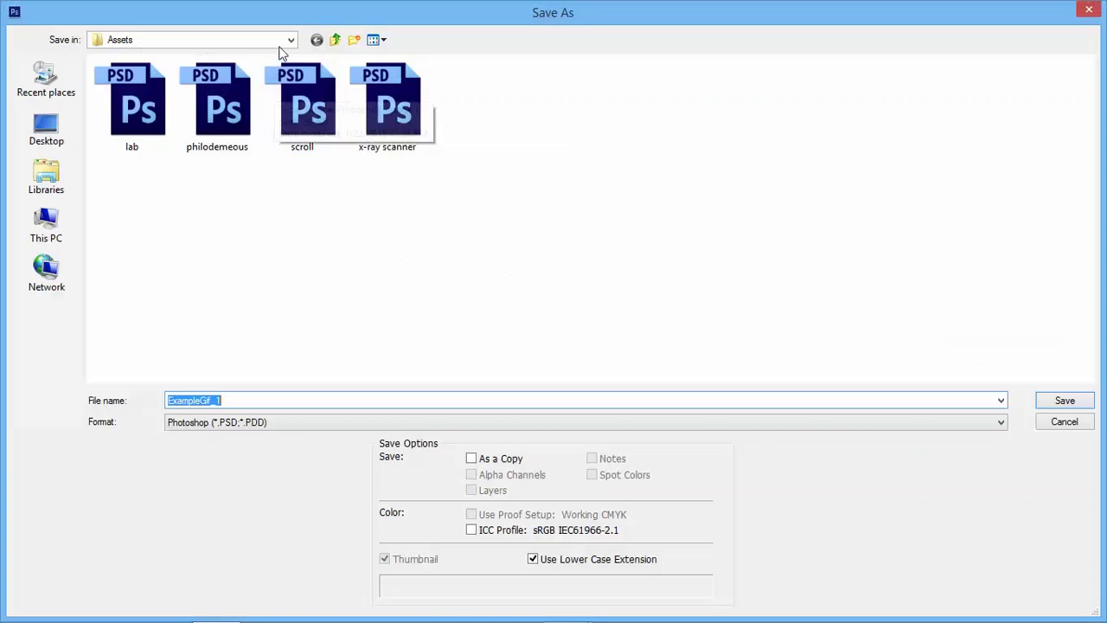
{"action": "left_click", "coordinate": [336, 40]}
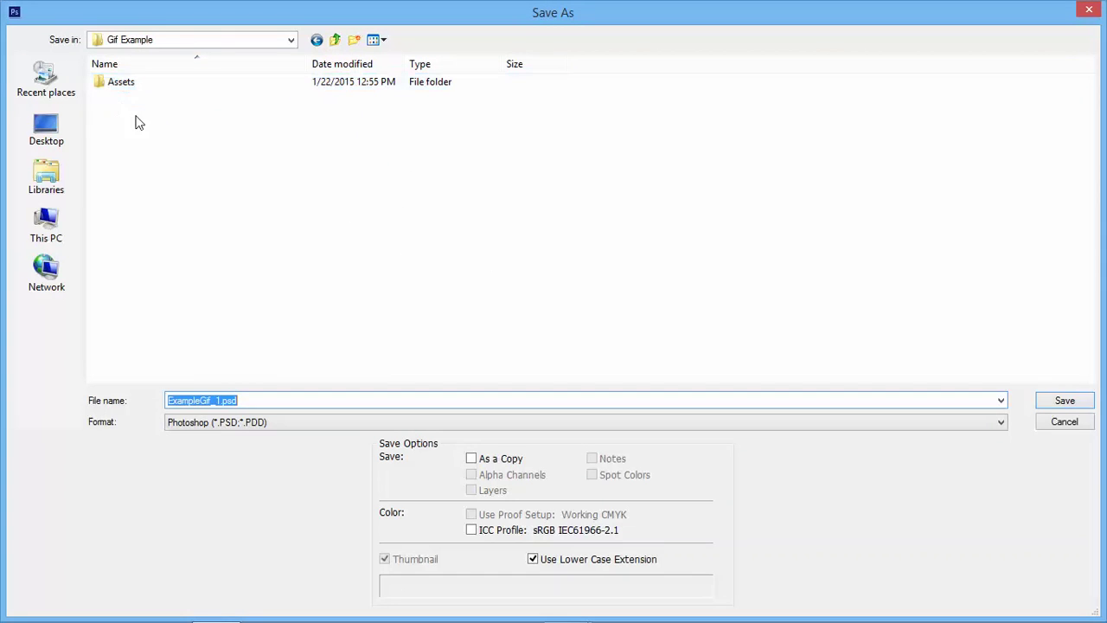
{"action": "left_click", "coordinate": [231, 400]}
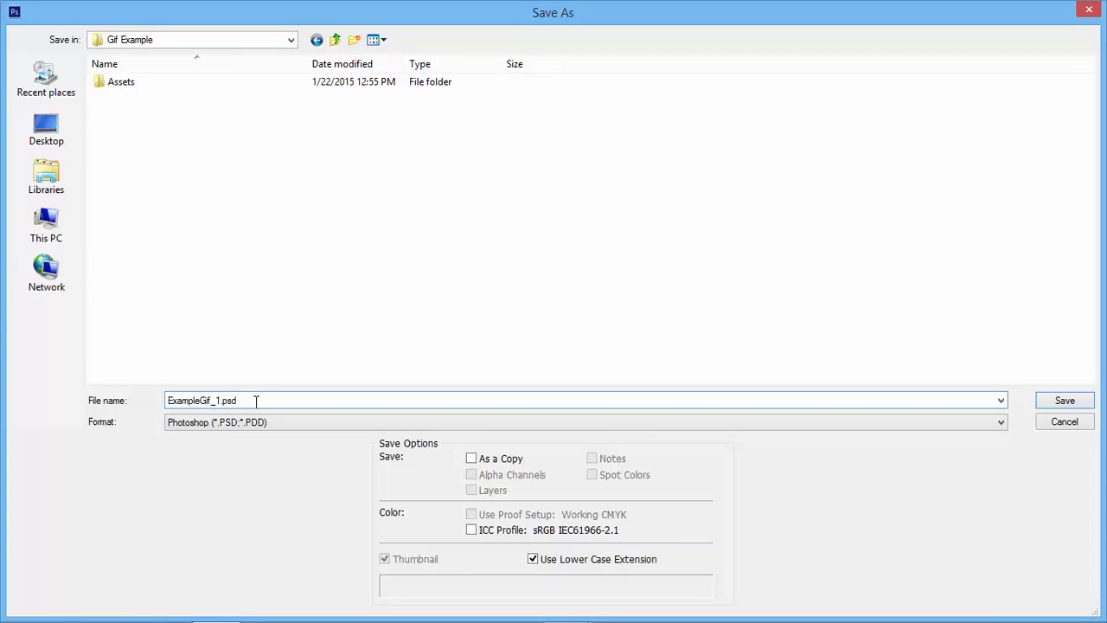
{"action": "key", "text": "Return"}
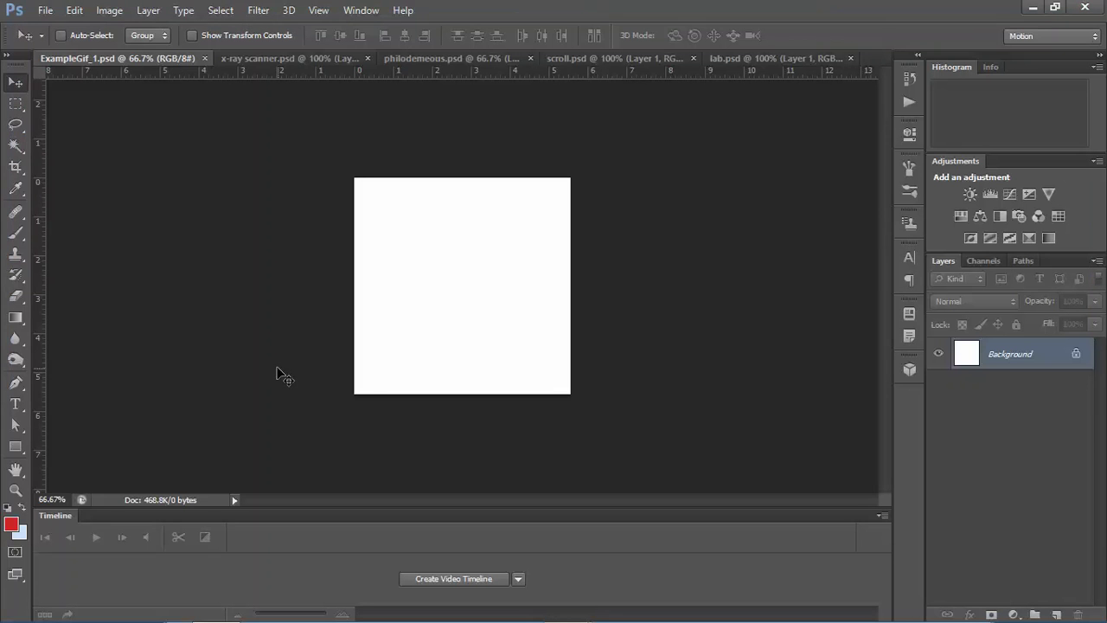
{"action": "left_click", "coordinate": [44, 11]}
{"action": "left_click", "coordinate": [103, 275]}
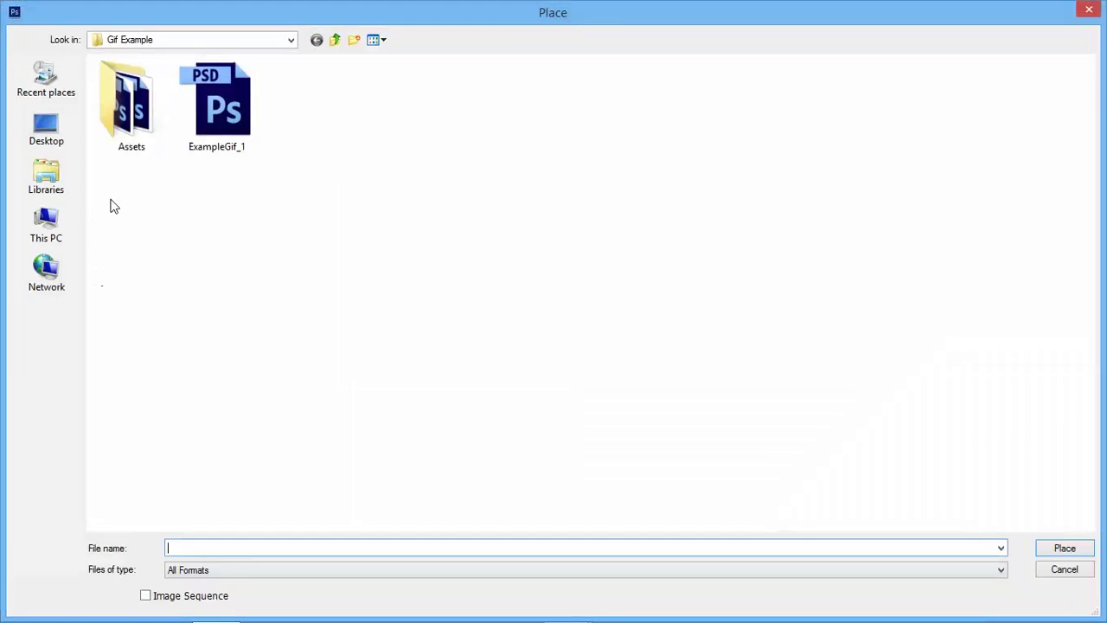
{"action": "left_click", "coordinate": [1089, 10]}
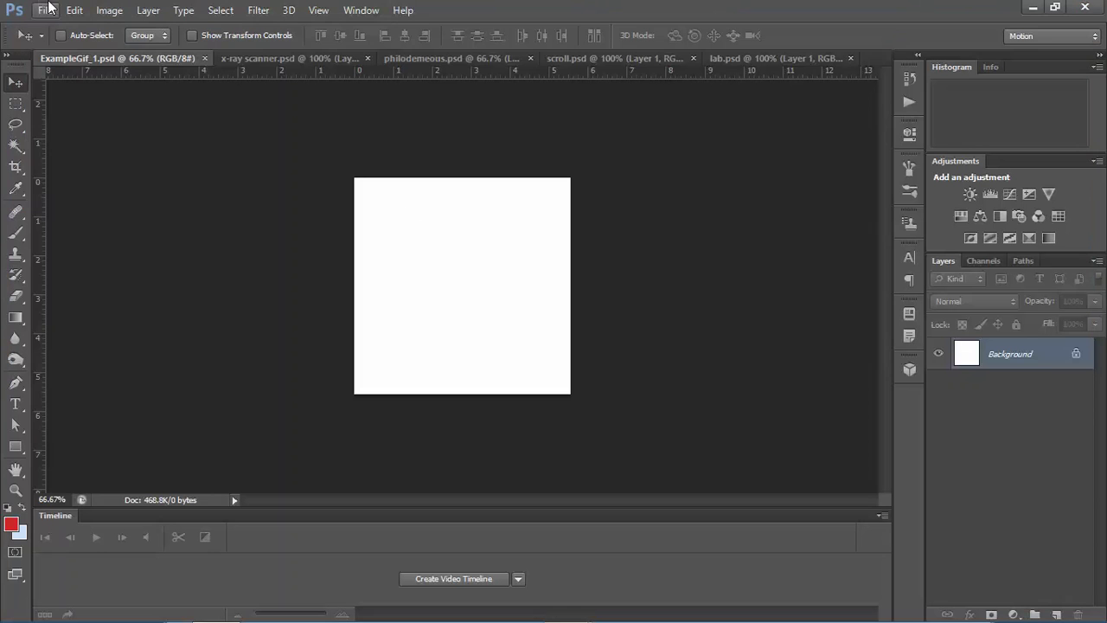
- Place the lab file from the Assets folder into the ExampleGif_1 document
{"action": "left_click", "coordinate": [46, 13]}
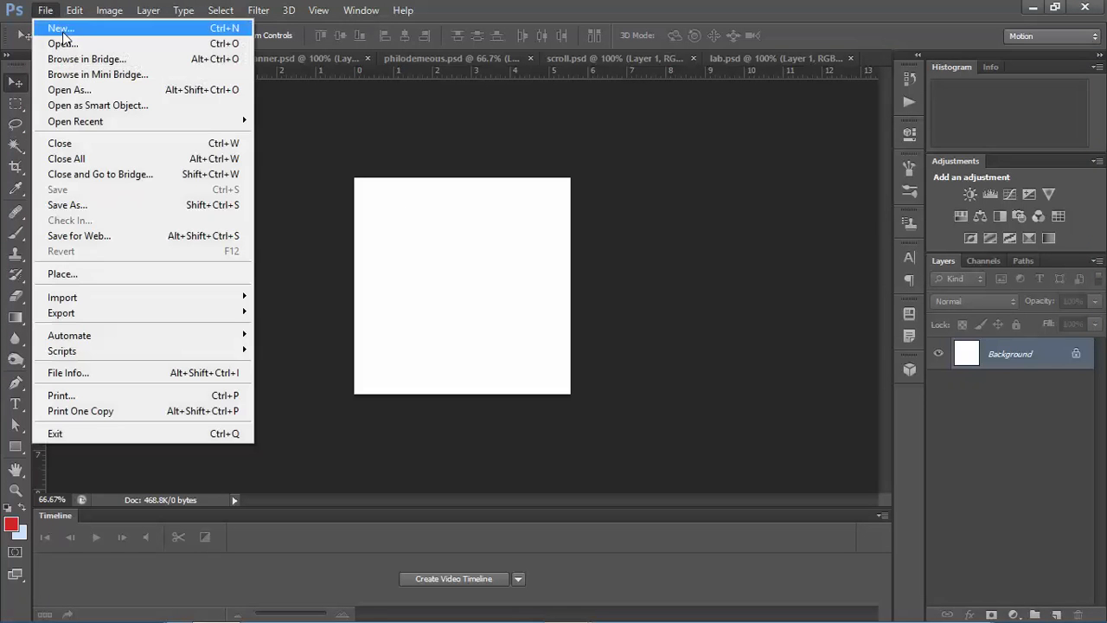
{"action": "left_click", "coordinate": [94, 276]}
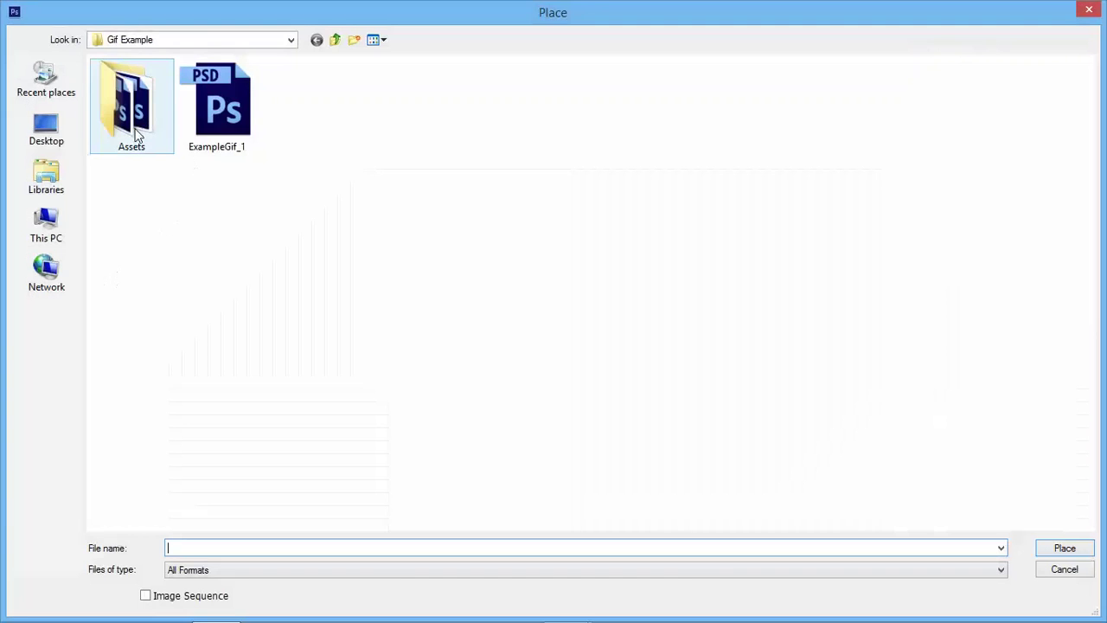
{"action": "double_click", "coordinate": [136, 134]}
{"action": "left_click", "coordinate": [164, 124]}
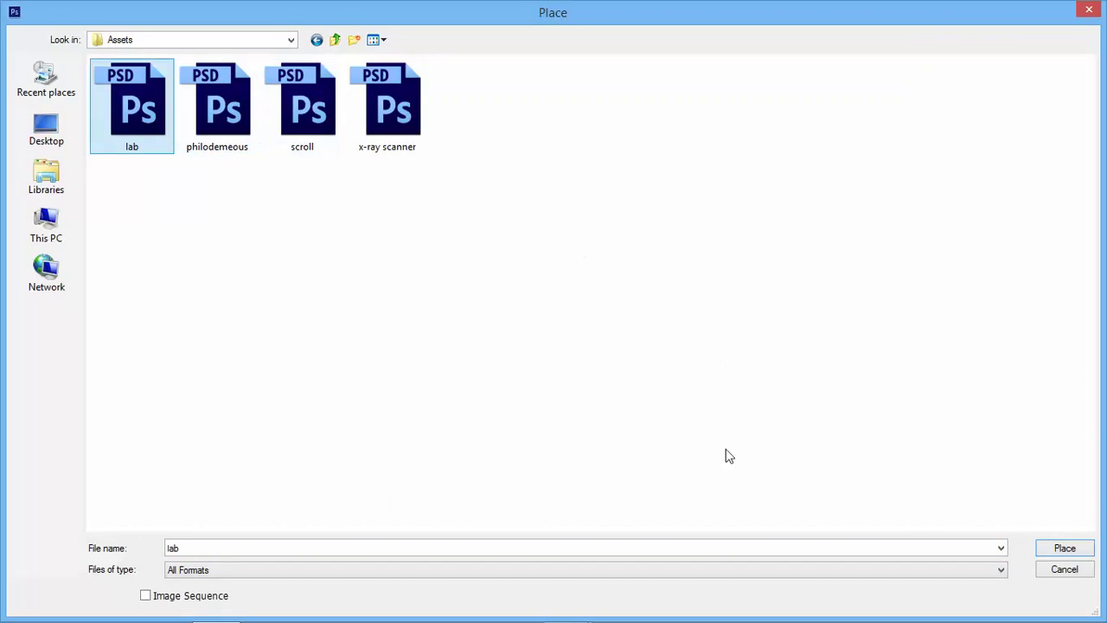
{"action": "left_click", "coordinate": [1062, 550]}
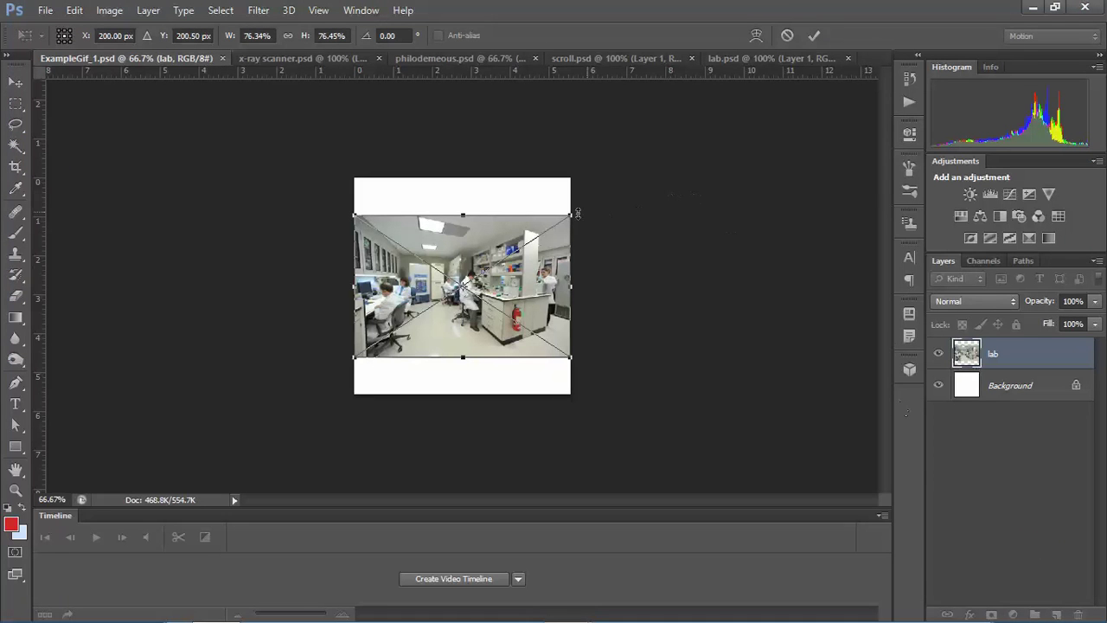
- Scale the placed lab image to about 131% and position it at about X 270, Y 173 px so it fills the canvas
{"action": "left_click_drag", "start_coordinate": [569, 215], "coordinate": [639, 171]}
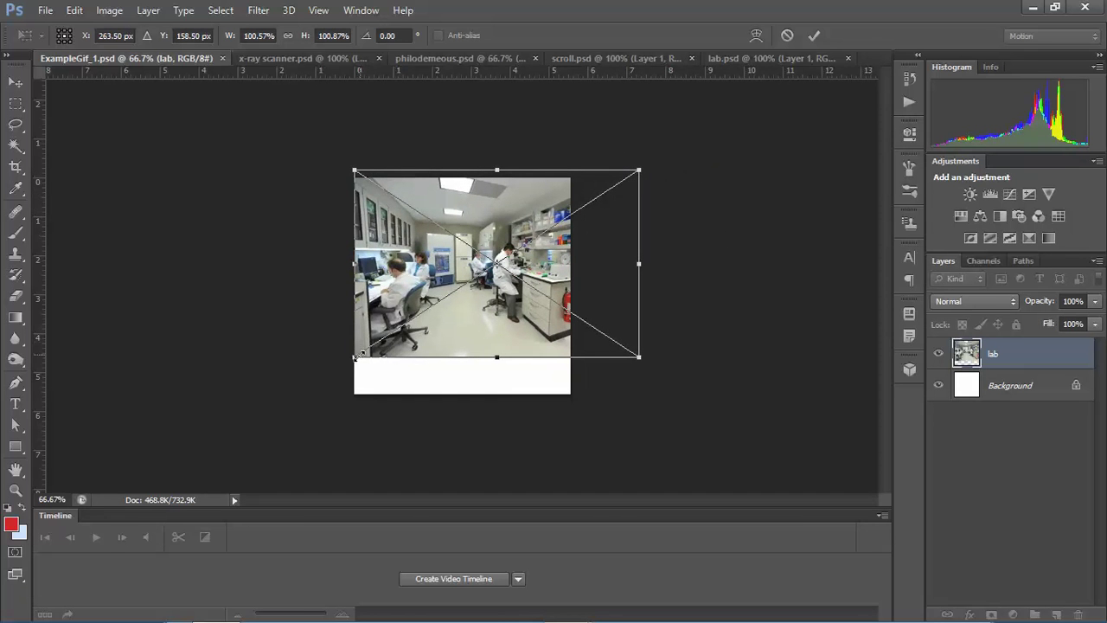
{"action": "left_click_drag", "start_coordinate": [356, 356], "coordinate": [284, 400]}
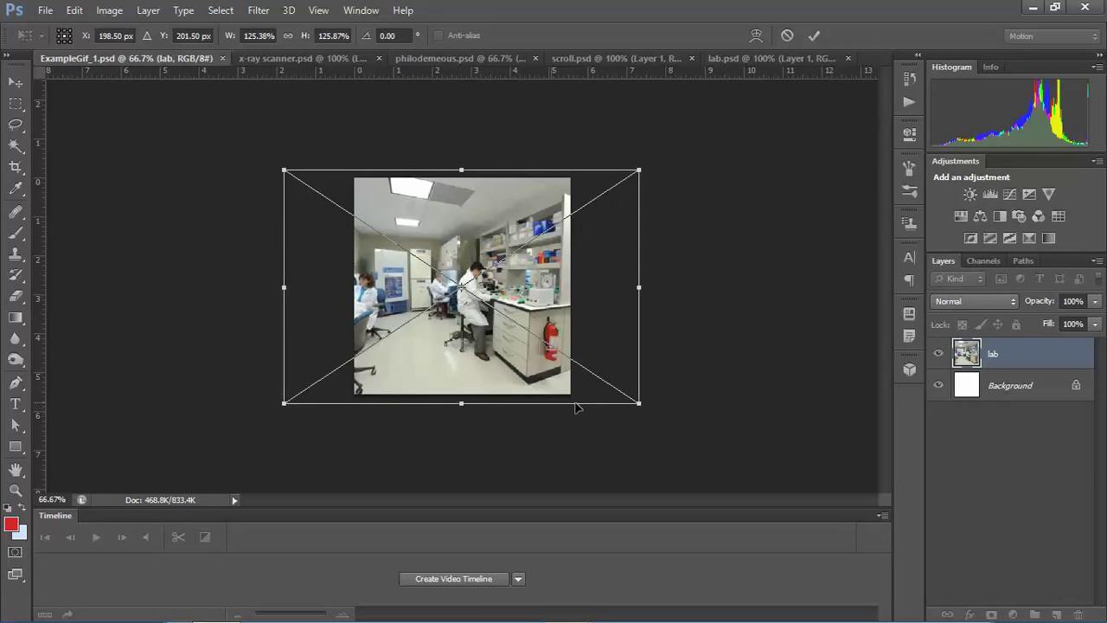
{"action": "mouse_move", "coordinate": [641, 406]}
{"action": "left_mouse_down"}
{"action": "mouse_move", "coordinate": [630, 390]}
{"action": "mouse_move", "coordinate": [541, 355]}
{"action": "mouse_move", "coordinate": [489, 388]}
{"action": "mouse_move", "coordinate": [459, 383]}
{"action": "mouse_move", "coordinate": [487, 374]}
{"action": "mouse_move", "coordinate": [574, 387]}
{"action": "mouse_move", "coordinate": [656, 413]}
{"action": "left_mouse_up"}
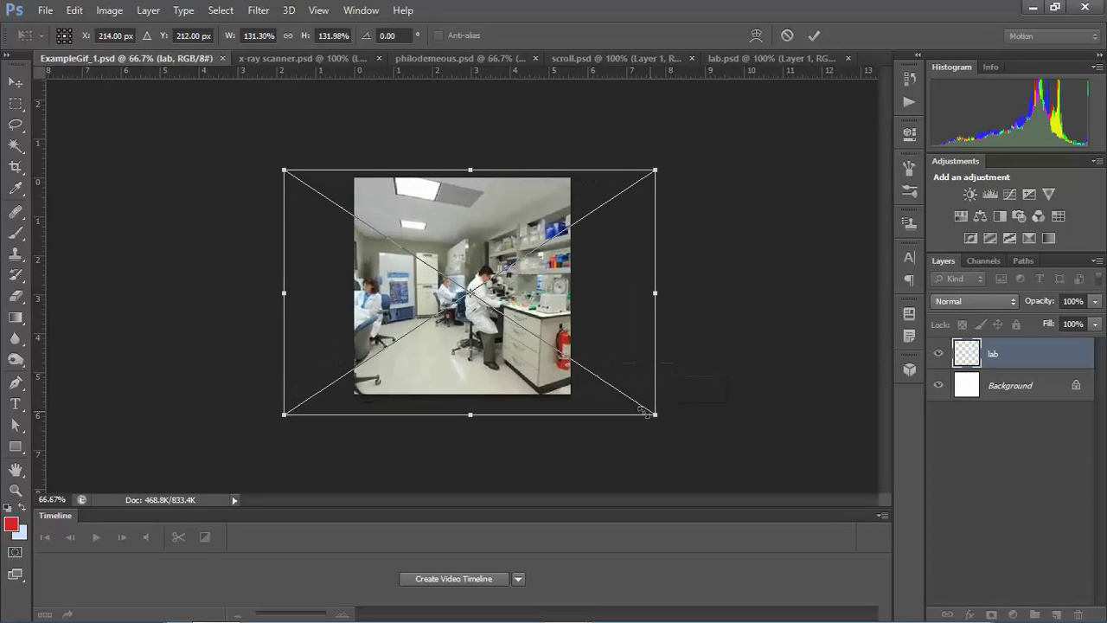
{"action": "left_click_drag", "start_coordinate": [532, 374], "coordinate": [575, 346]}
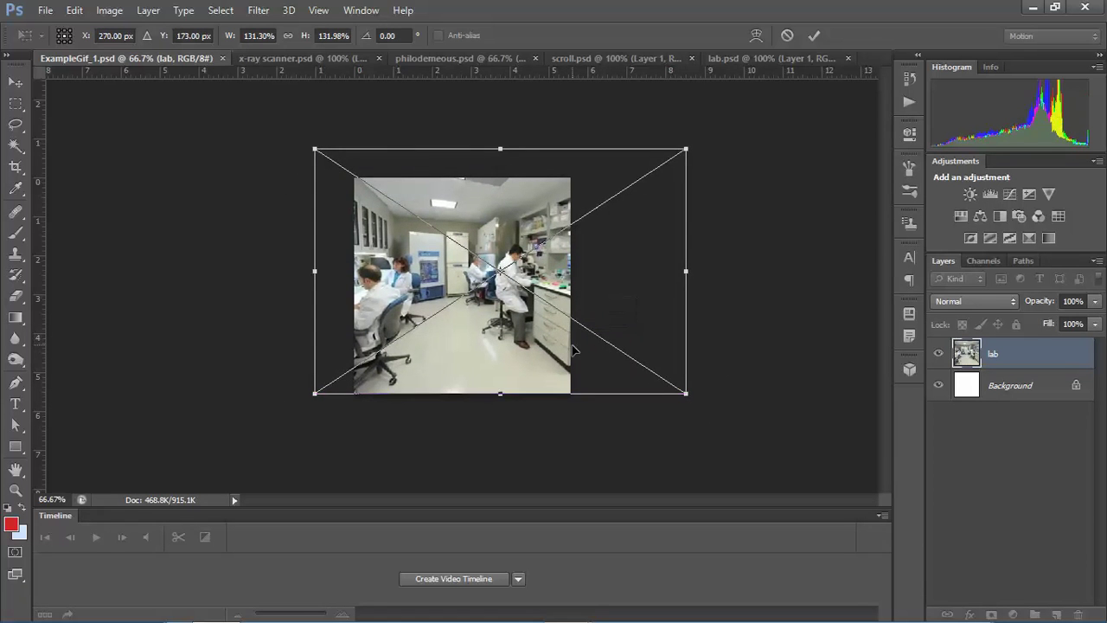
{"action": "key", "text": "Return"}
- Switch to File Explorer and open the Assets folder inside Gif Example
{"action": "mouse_move", "coordinate": [235, 621]}
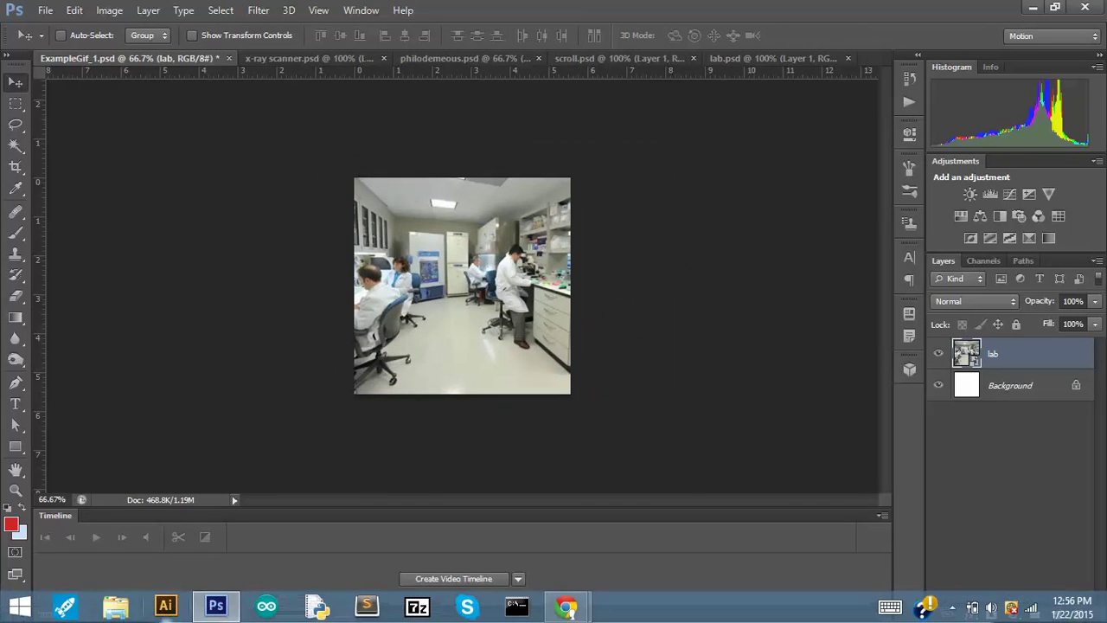
{"action": "left_click", "coordinate": [119, 610]}
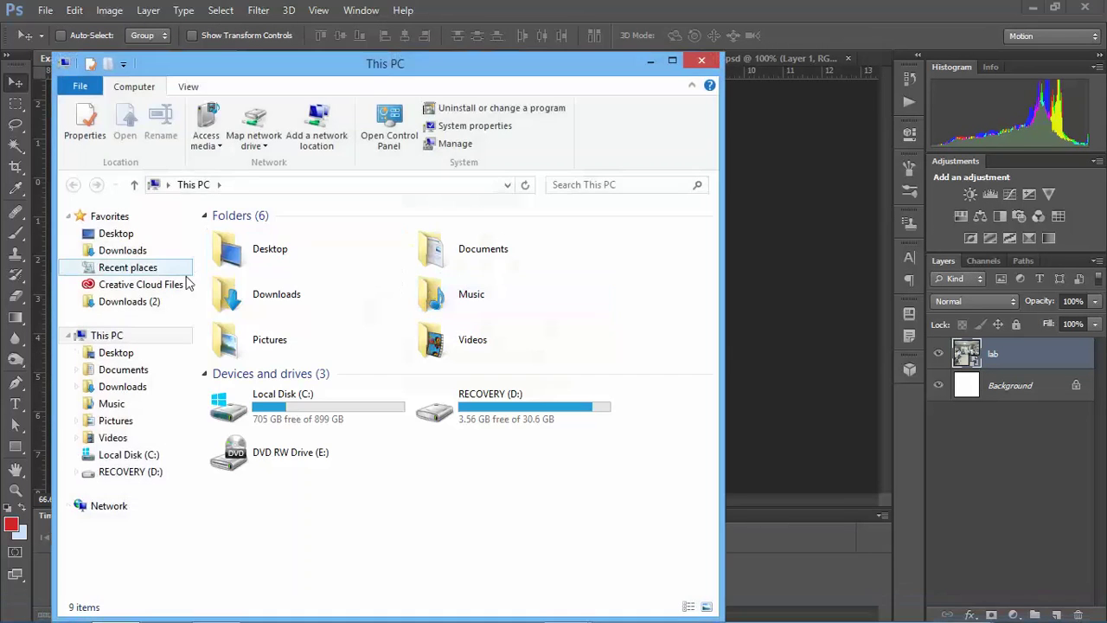
{"action": "left_click", "coordinate": [156, 268]}
{"action": "left_click", "coordinate": [247, 236]}
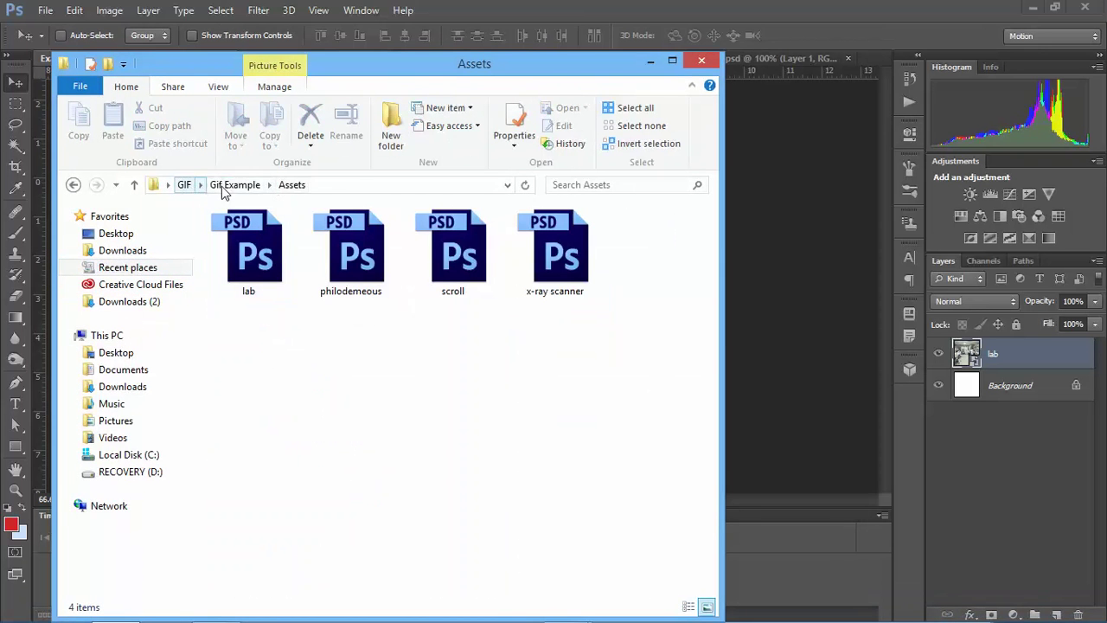
{"action": "left_click", "coordinate": [223, 185]}
{"action": "double_click", "coordinate": [271, 235]}
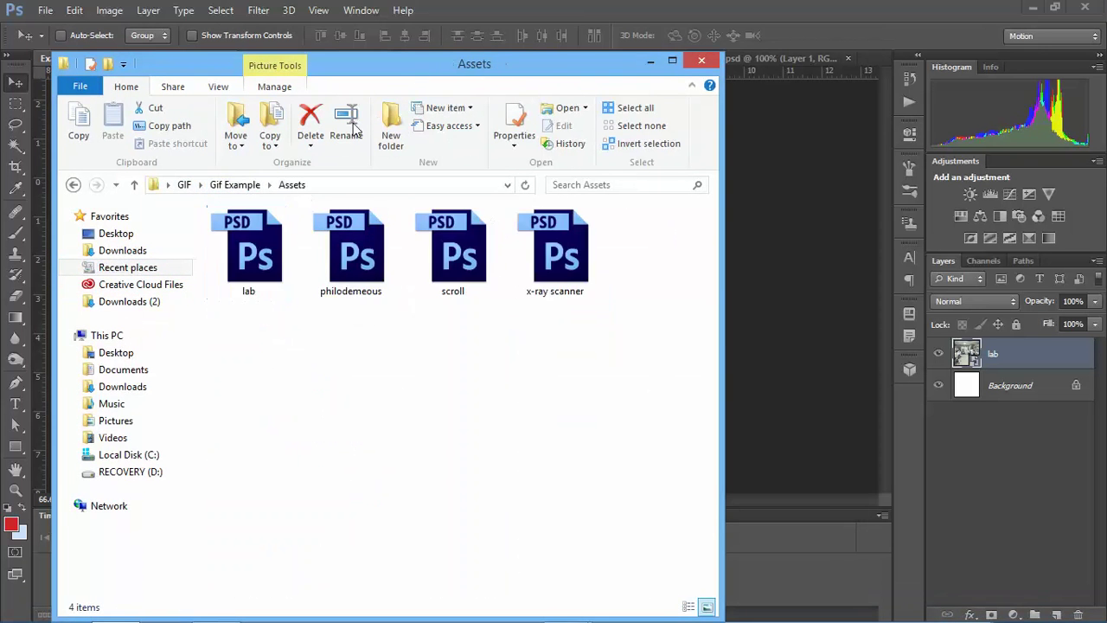
- Move the Assets window clear of the canvas and place the scroll file into the ExampleGif_1 document
{"action": "left_click_drag", "start_coordinate": [409, 69], "coordinate": [403, 331]}
{"action": "left_click", "coordinate": [456, 510]}
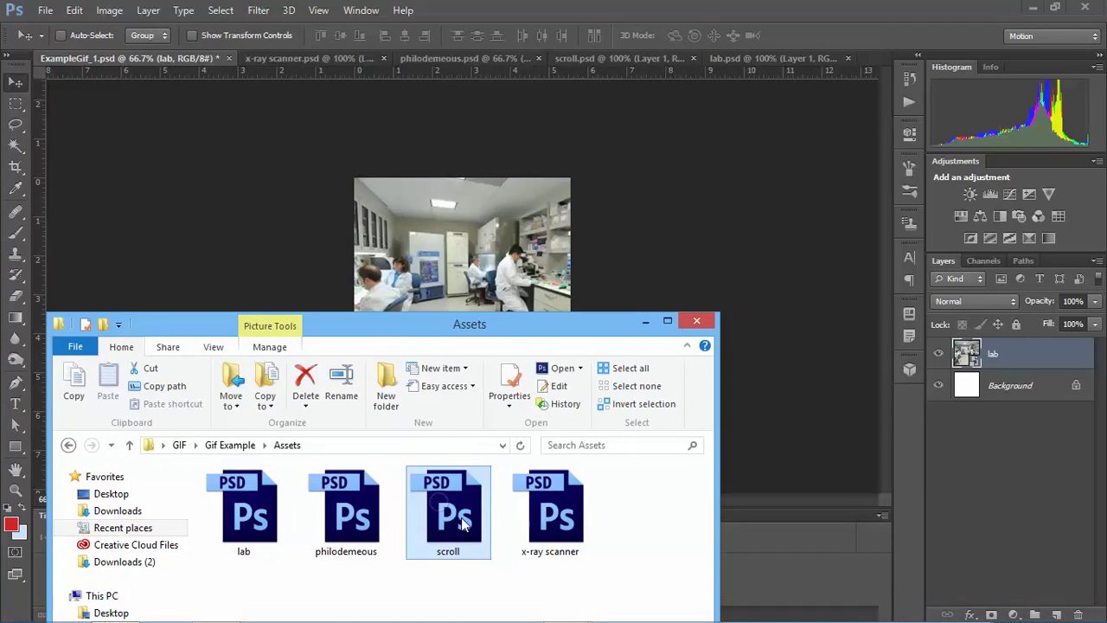
{"action": "left_click_drag", "start_coordinate": [465, 521], "coordinate": [632, 282]}
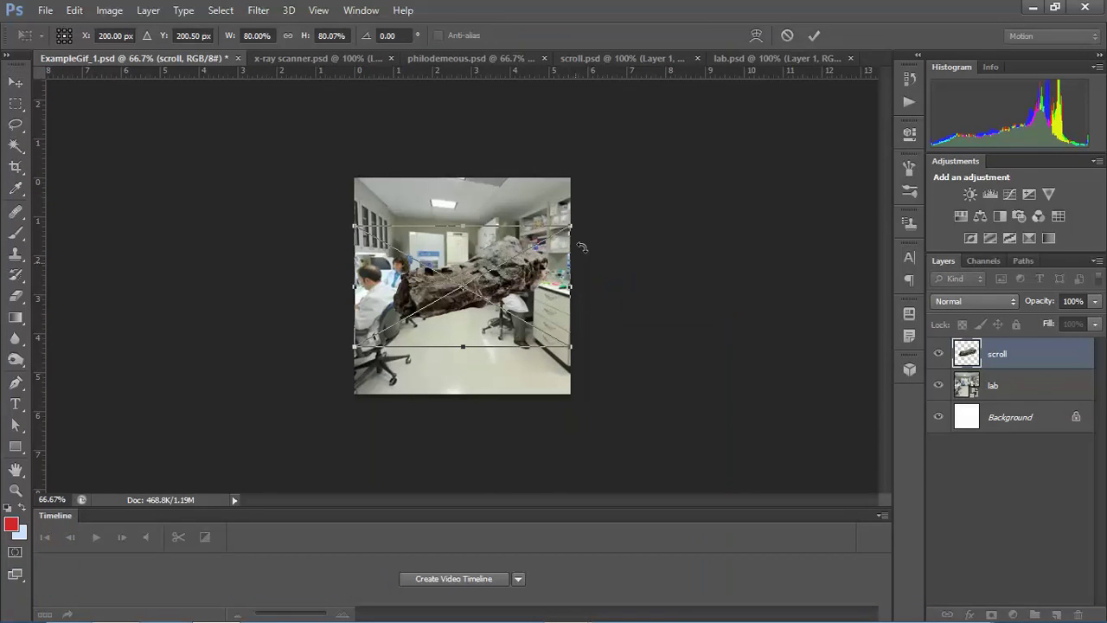
- Try to place the x-ray scanner file from the Assets folder into the ExampleGif_1 document
{"action": "key", "text": "alt+Tab"}
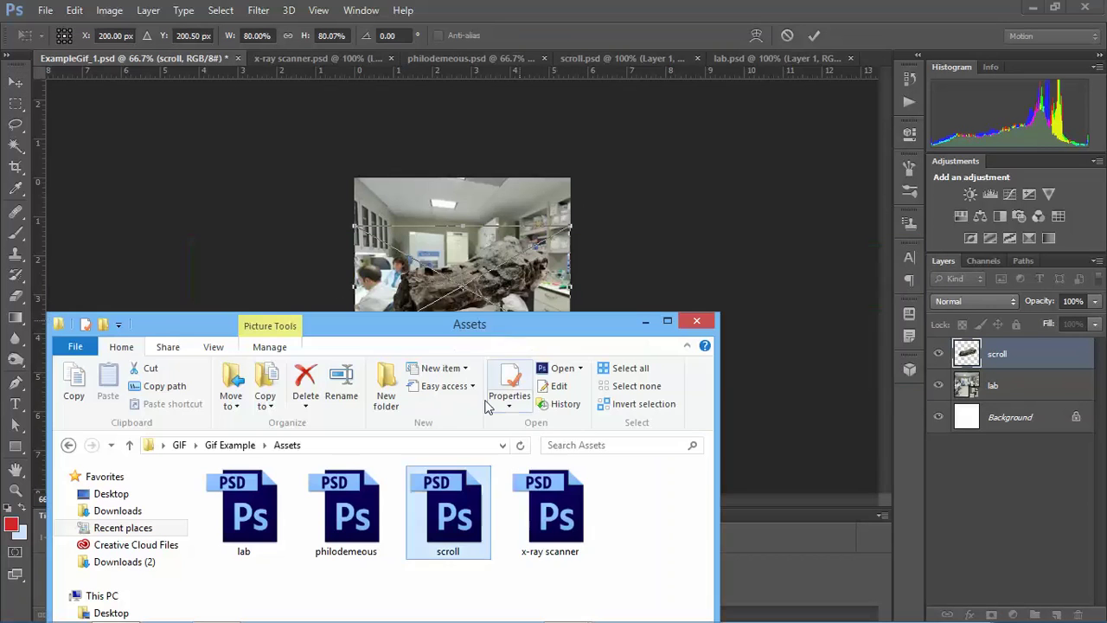
{"action": "left_click", "coordinate": [563, 529]}
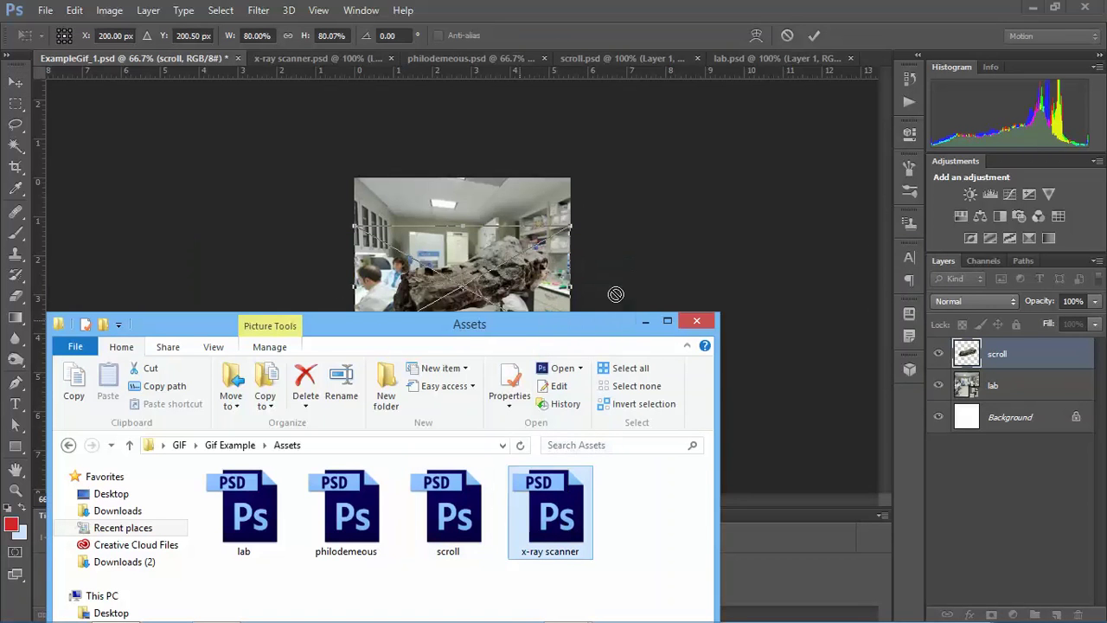
{"action": "key", "text": "alt+Tab"}
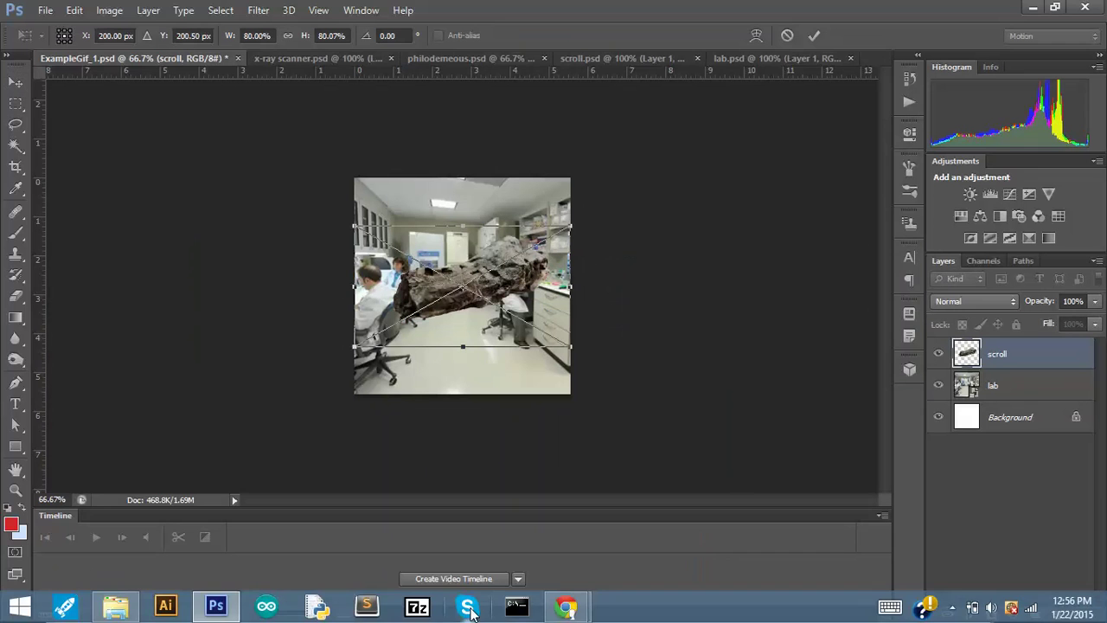
{"action": "mouse_move", "coordinate": [419, 621]}
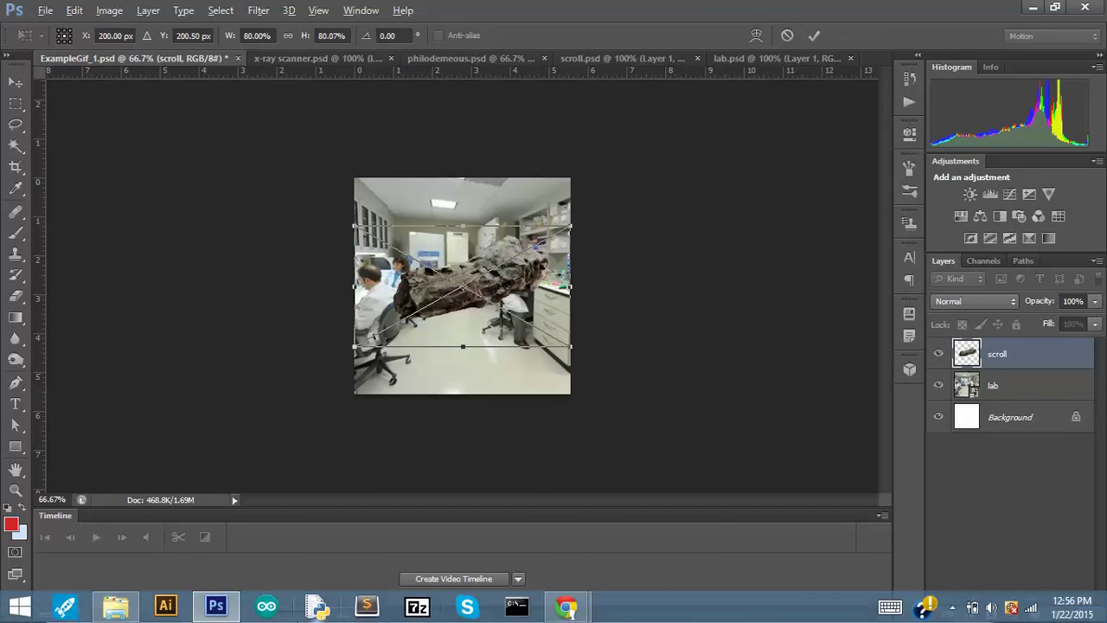
{"action": "left_click", "coordinate": [115, 605]}
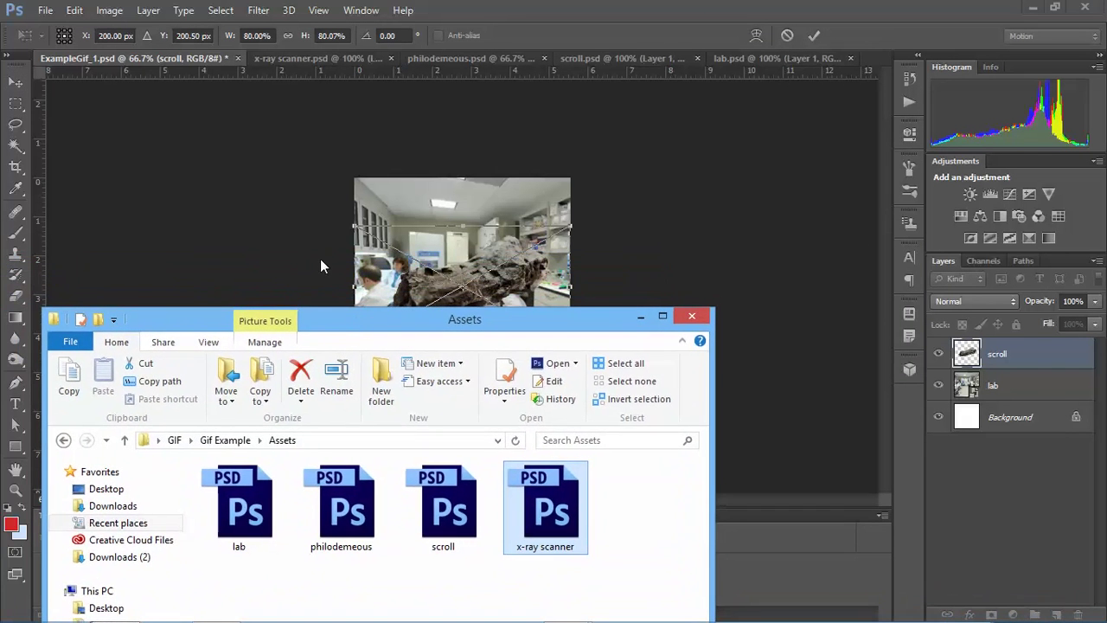
{"action": "left_click", "coordinate": [317, 254]}
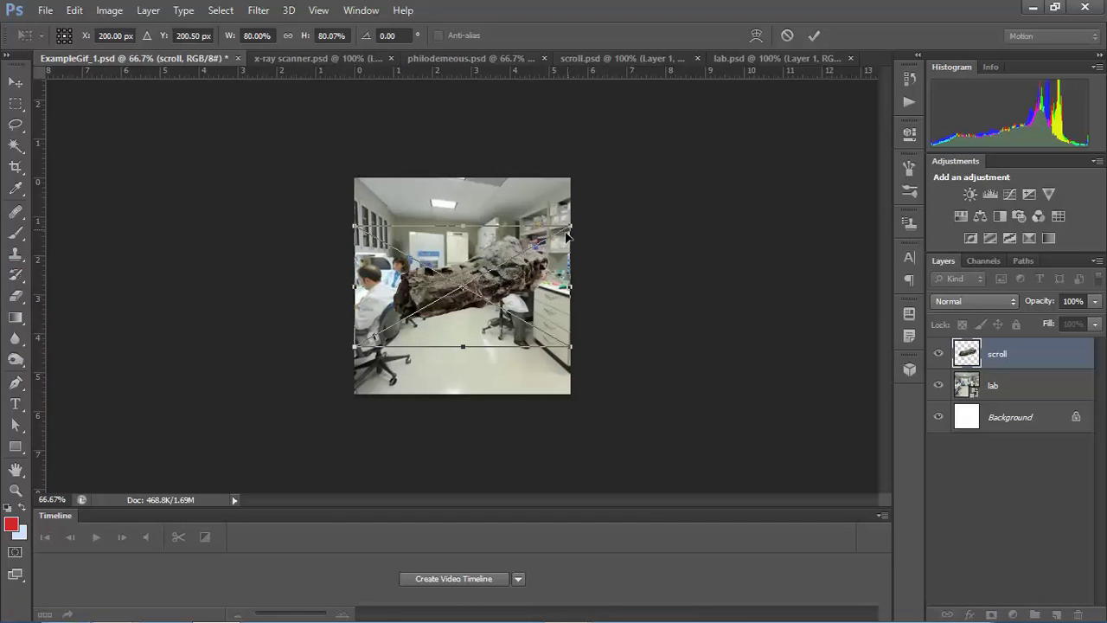
- Move the placed scroll image lower on the canvas and commit its placement
{"action": "left_click_drag", "start_coordinate": [513, 287], "coordinate": [520, 321]}
{"action": "key", "text": "Return"}
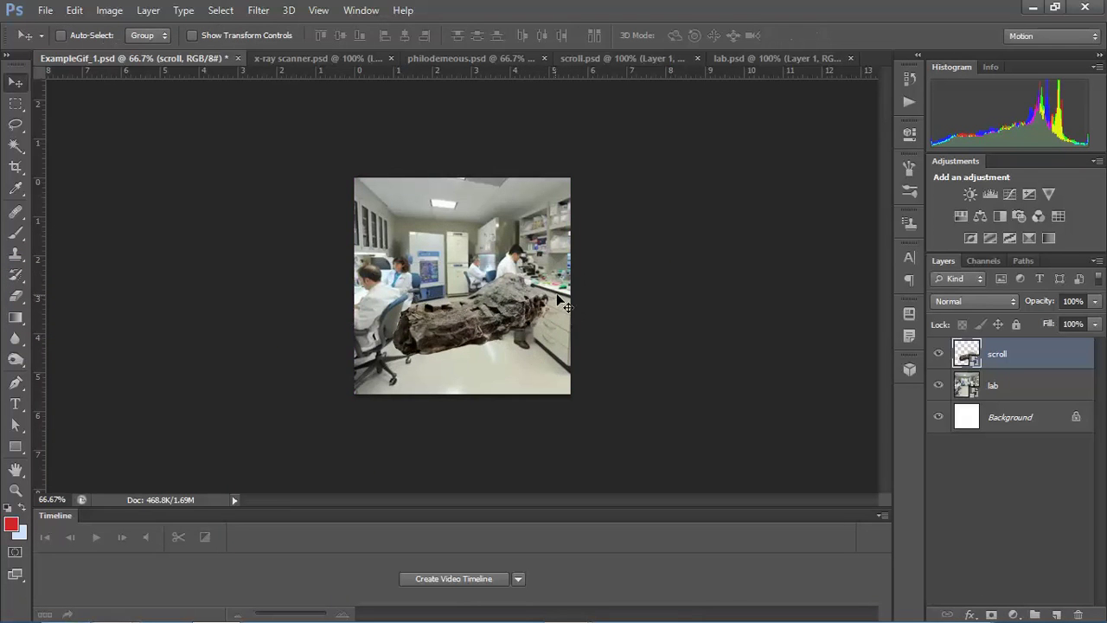
- Place the philodemeous and x-ray scanner files together from the Assets folder into the ExampleGif_1 document at their default sizes
{"action": "key", "text": "alt+Tab"}
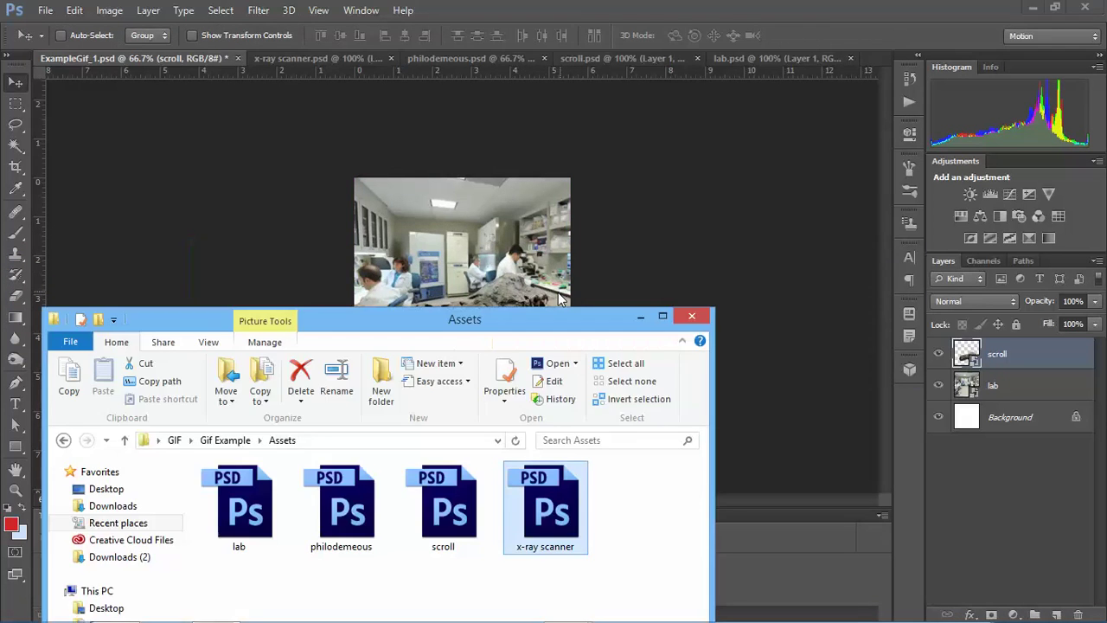
{"action": "left_click", "coordinate": [362, 512]}
{"action": "left_click", "coordinate": [467, 510], "text": "ctrl"}
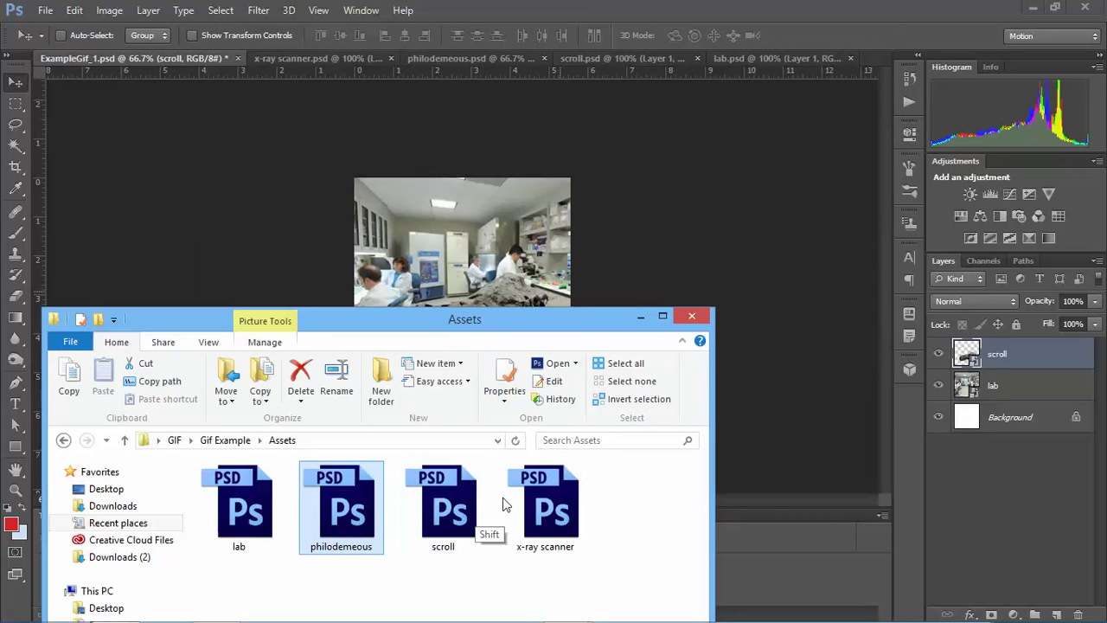
{"action": "left_click", "coordinate": [540, 506], "text": "ctrl"}
{"action": "left_click", "coordinate": [463, 525], "text": "ctrl"}
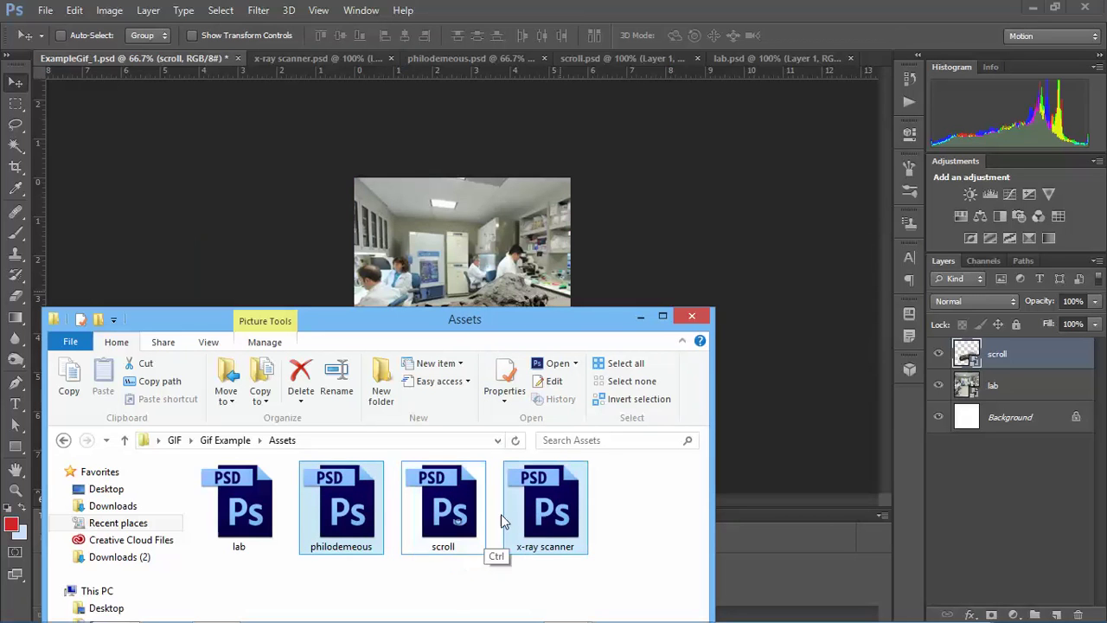
{"action": "left_click_drag", "start_coordinate": [527, 511], "coordinate": [592, 263]}
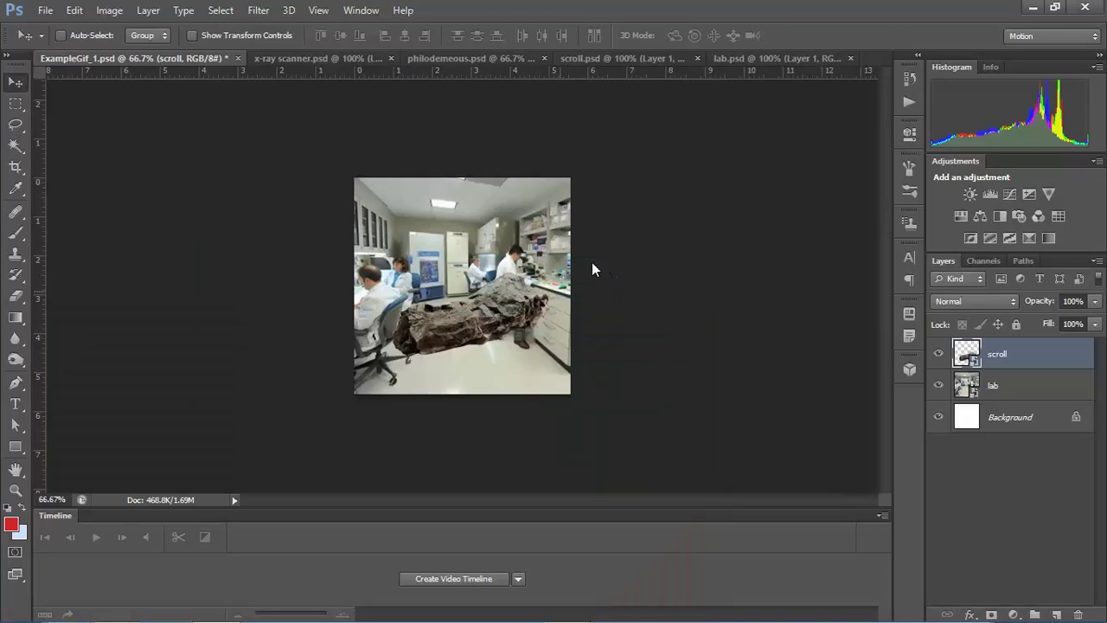
{"action": "key", "text": "Return"}
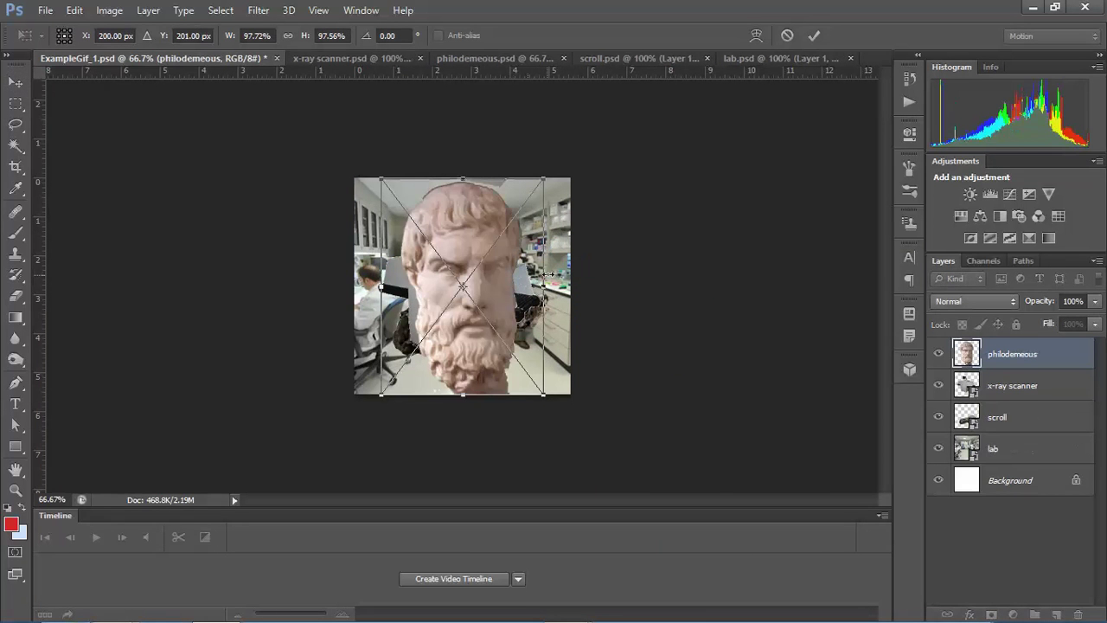
{"action": "key", "text": "Return"}
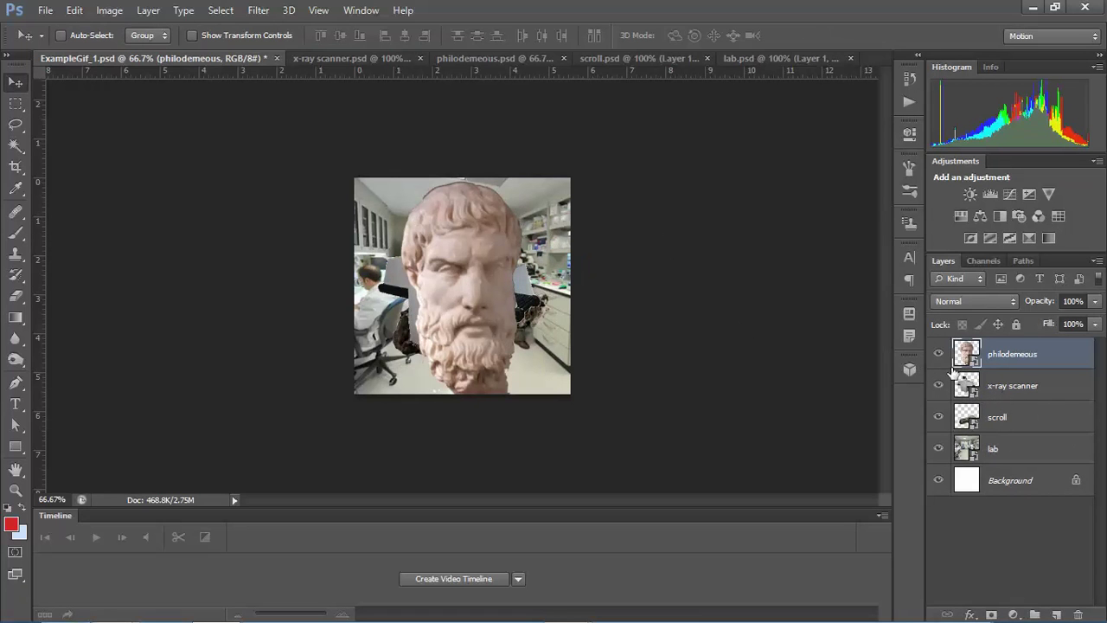
- Scale the philodemeous bust to about 32% and position it at about X 319, Y 173 px, above the scanner's right conveyor
{"action": "mouse_move", "coordinate": [497, 292]}
{"action": "left_mouse_down"}
{"action": "mouse_move", "coordinate": [538, 291]}
{"action": "mouse_move", "coordinate": [524, 283]}
{"action": "mouse_move", "coordinate": [518, 319]}
{"action": "mouse_move", "coordinate": [493, 310]}
{"action": "mouse_move", "coordinate": [512, 305]}
{"action": "left_mouse_up"}
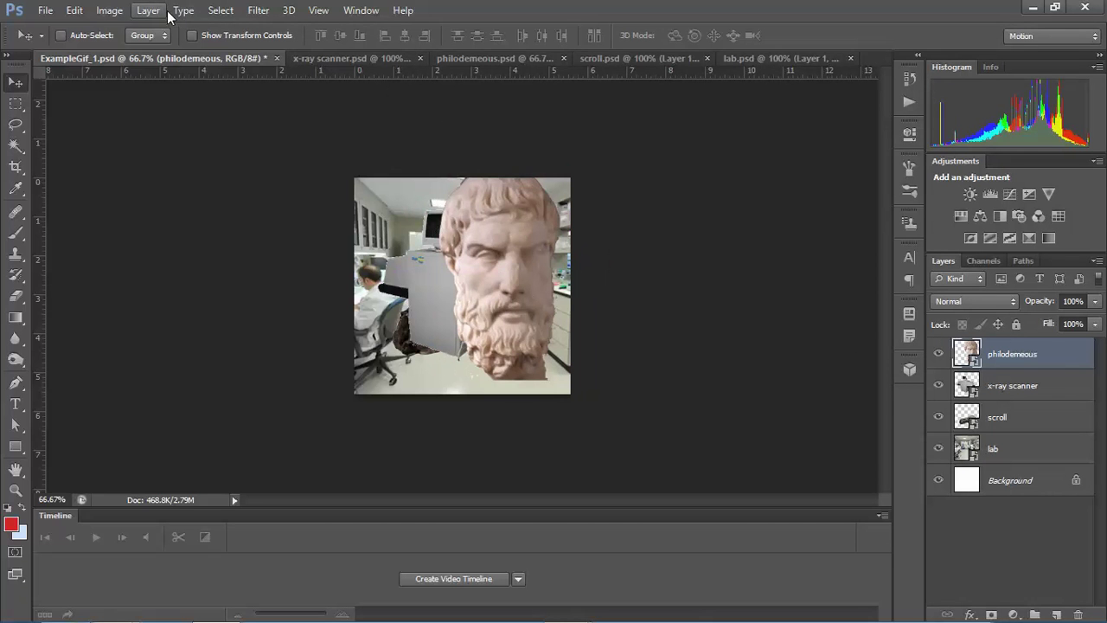
{"action": "left_click", "coordinate": [110, 12]}
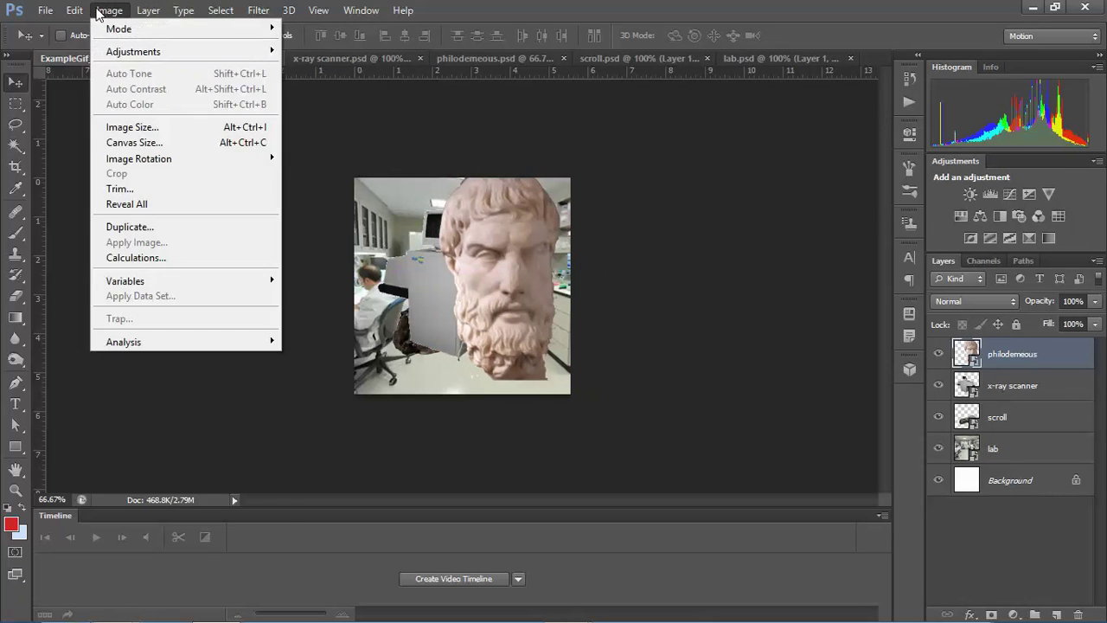
{"action": "mouse_move", "coordinate": [79, 10]}
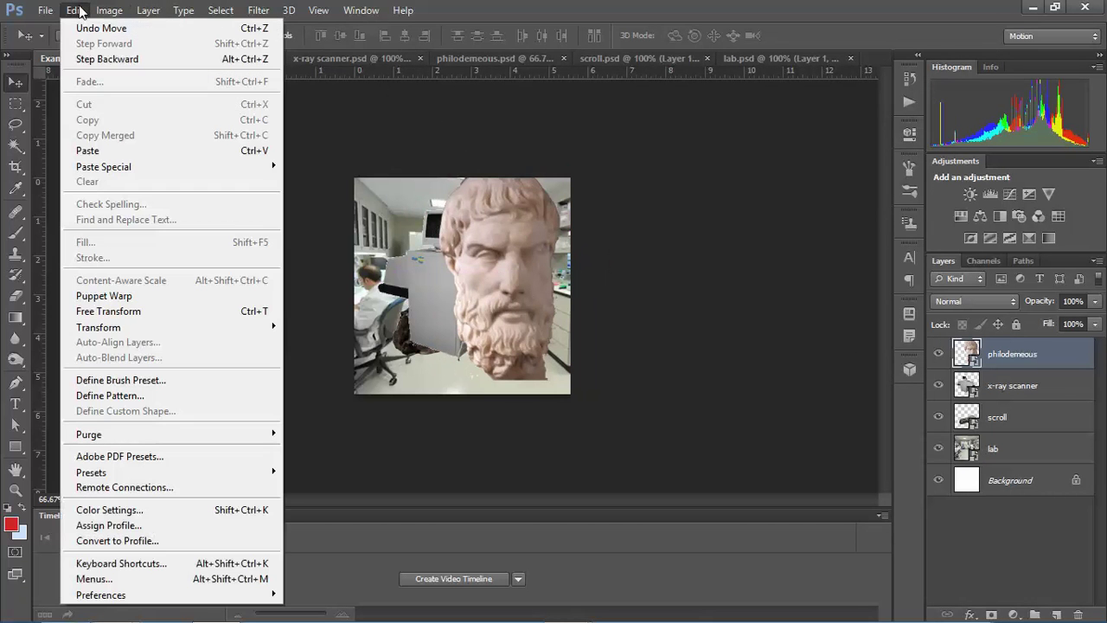
{"action": "left_click", "coordinate": [256, 310]}
{"action": "left_click_drag", "start_coordinate": [584, 160], "coordinate": [549, 194]}
{"action": "left_click_drag", "start_coordinate": [490, 257], "coordinate": [458, 300]}
{"action": "left_click_drag", "start_coordinate": [468, 368], "coordinate": [558, 281]}
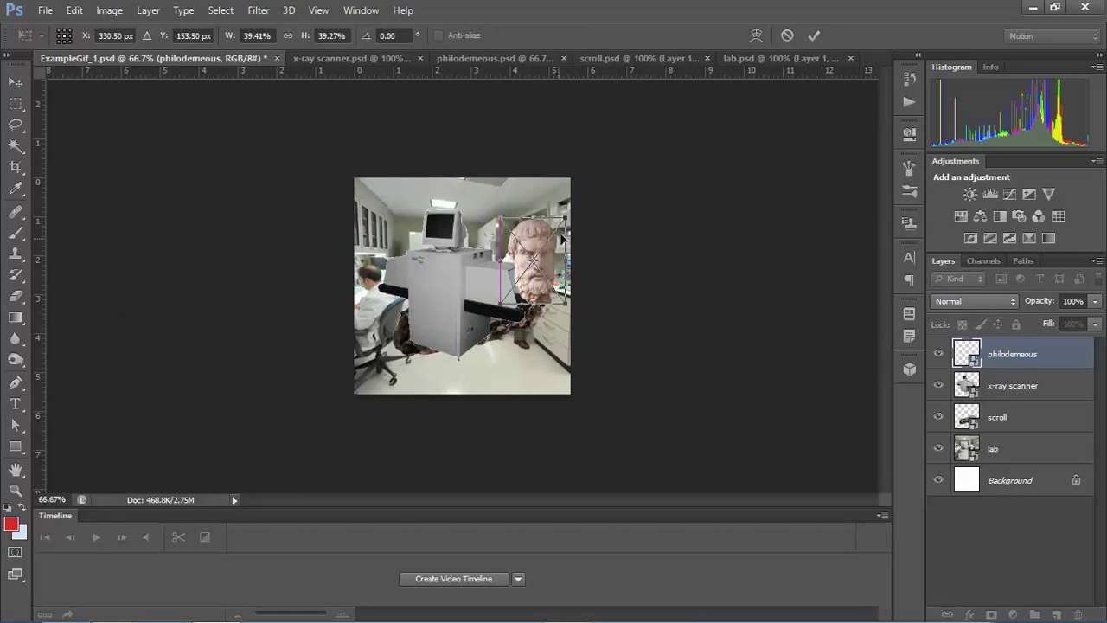
{"action": "left_click_drag", "start_coordinate": [564, 218], "coordinate": [536, 285]}
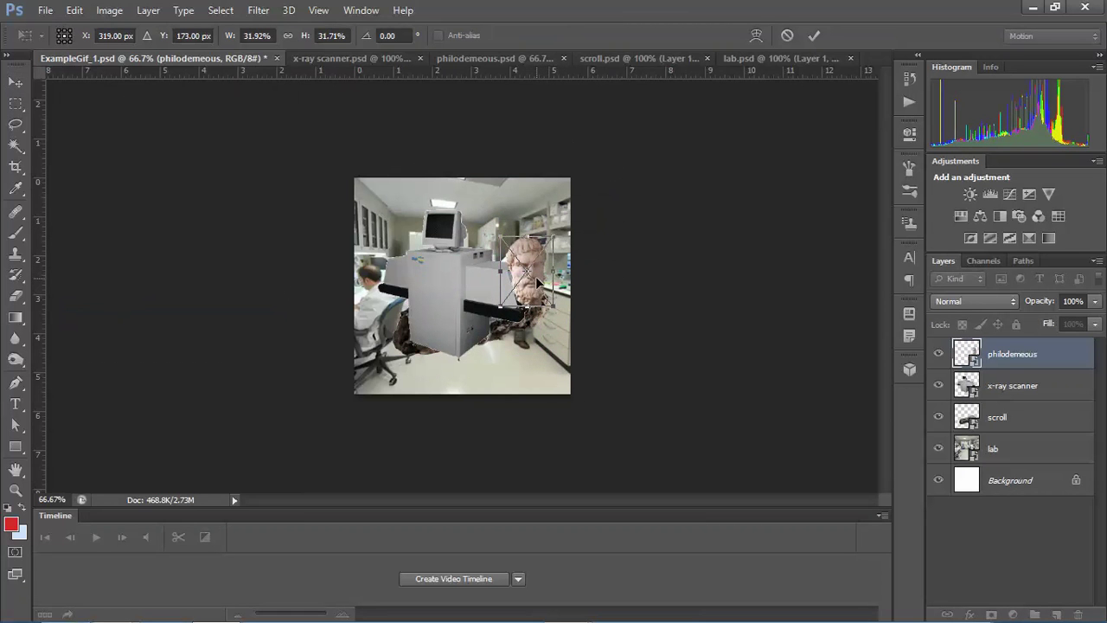
{"action": "key", "text": "Return"}
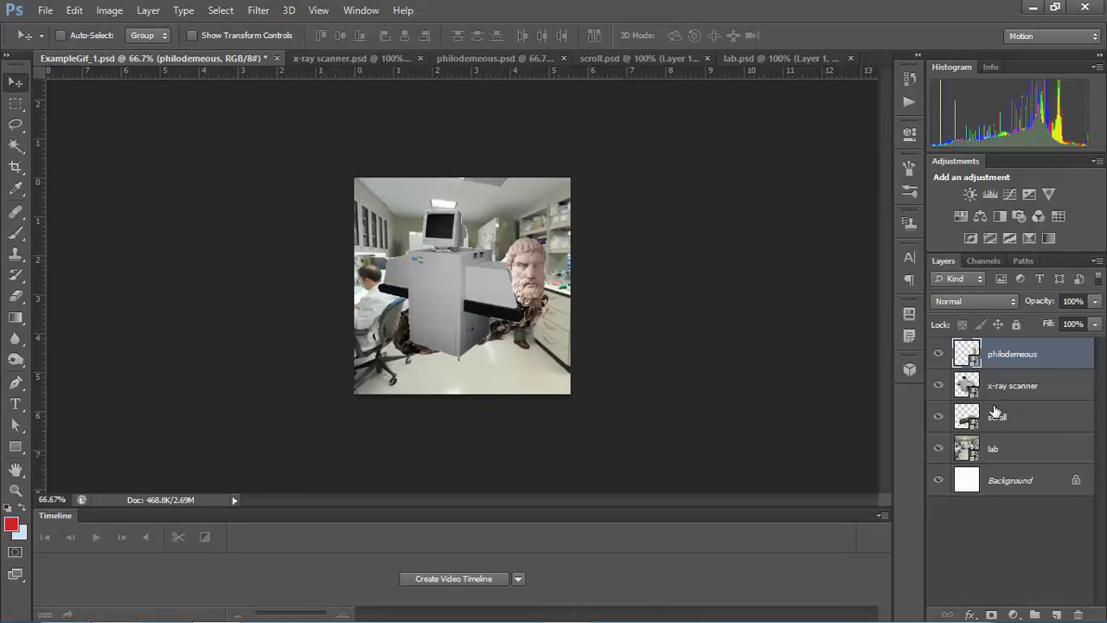
- Bring the scroll layer to the top of the layer stack and shift the lab image slightly down
{"action": "left_click_drag", "start_coordinate": [995, 419], "coordinate": [1028, 346]}
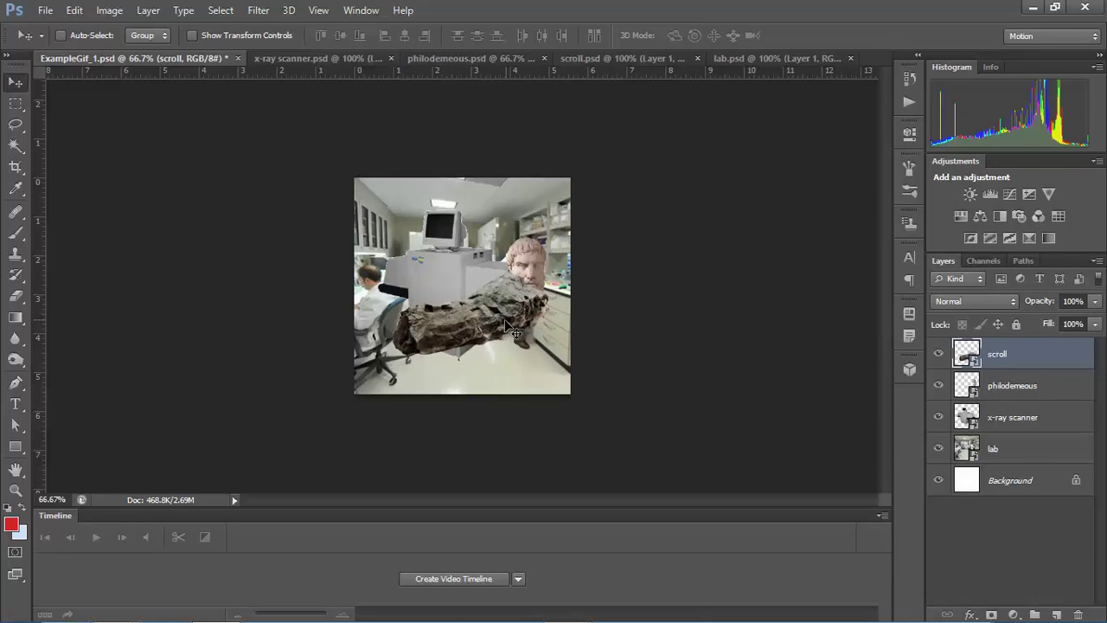
{"action": "left_click", "coordinate": [1014, 463]}
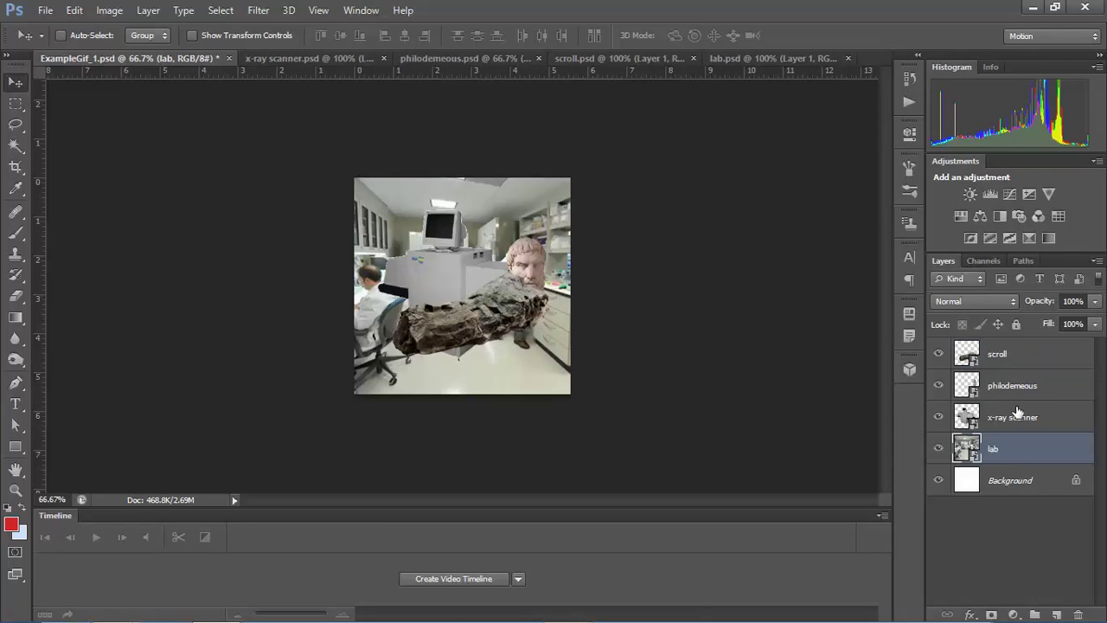
{"action": "left_click_drag", "start_coordinate": [504, 305], "coordinate": [507, 316]}
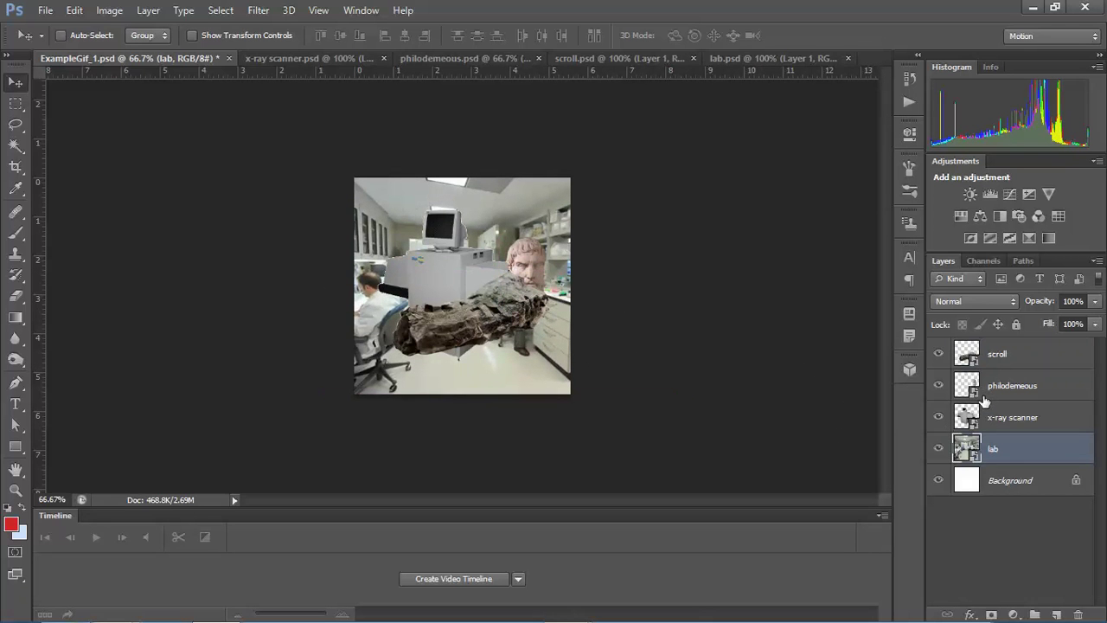
- Shrink the scroll with Free Transform and position it above the scanner's left conveyor, near the canvas's left edge
{"action": "left_click", "coordinate": [1023, 361]}
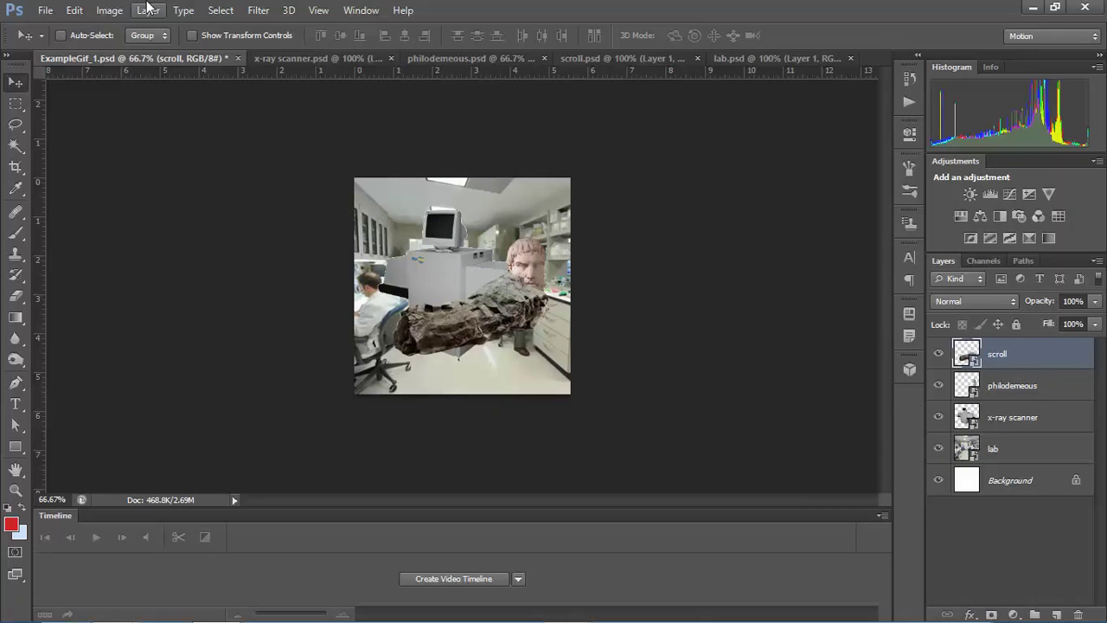
{"action": "left_click", "coordinate": [75, 9]}
{"action": "left_click", "coordinate": [156, 309]}
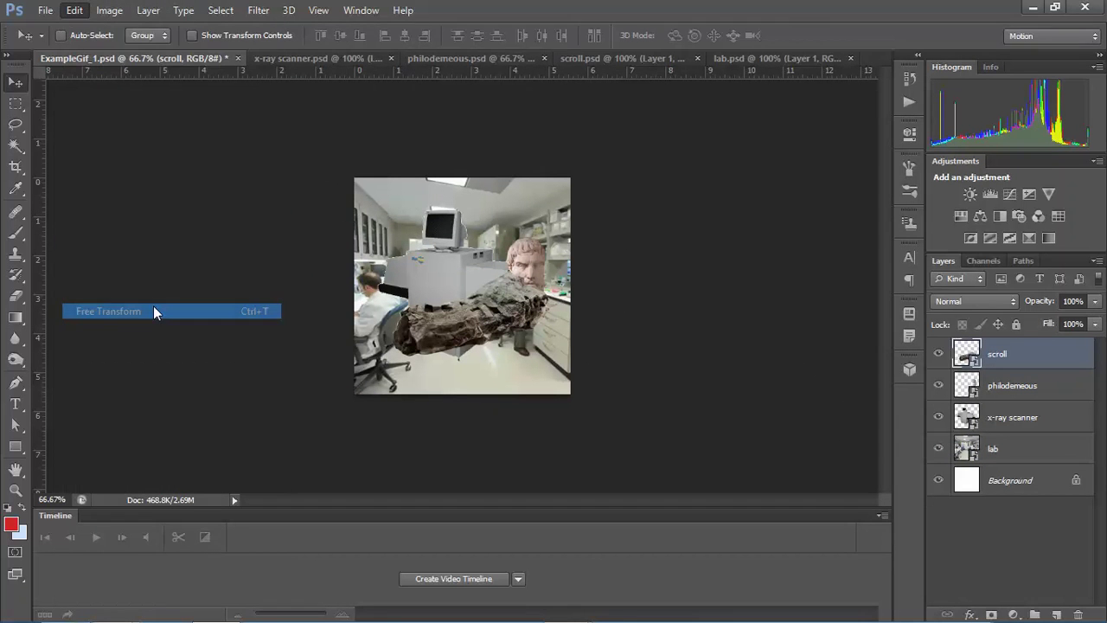
{"action": "left_click_drag", "start_coordinate": [569, 264], "coordinate": [475, 317]}
{"action": "left_click_drag", "start_coordinate": [431, 357], "coordinate": [406, 276]}
{"action": "left_click_drag", "start_coordinate": [446, 236], "coordinate": [398, 263]}
{"action": "key", "text": "Return"}
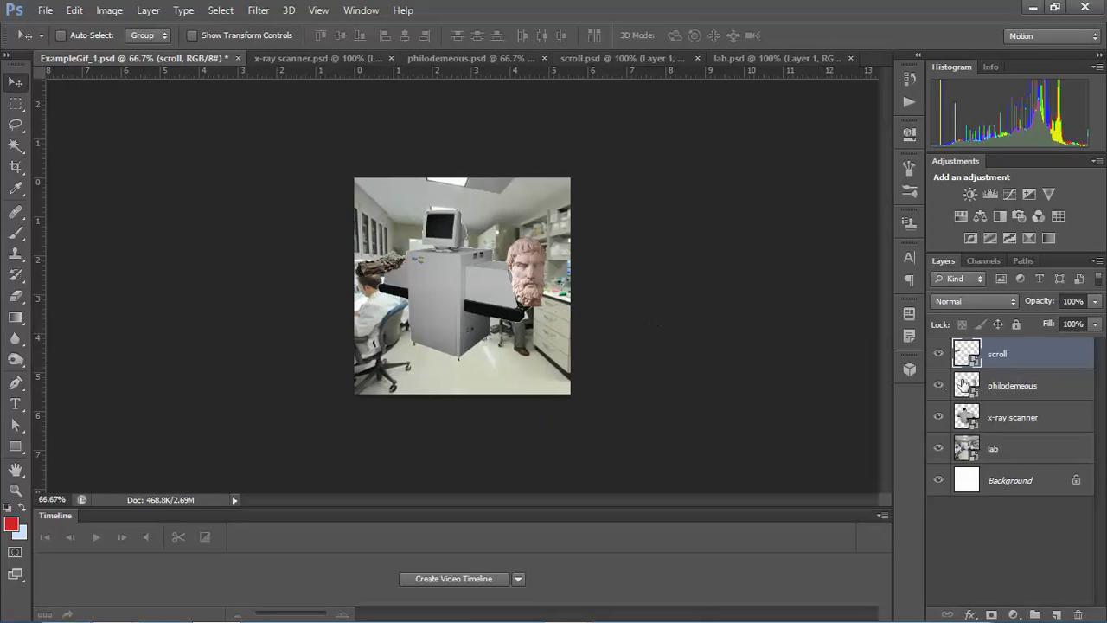
- Set the lab layer's opacity to 60%
{"action": "left_click", "coordinate": [993, 450]}
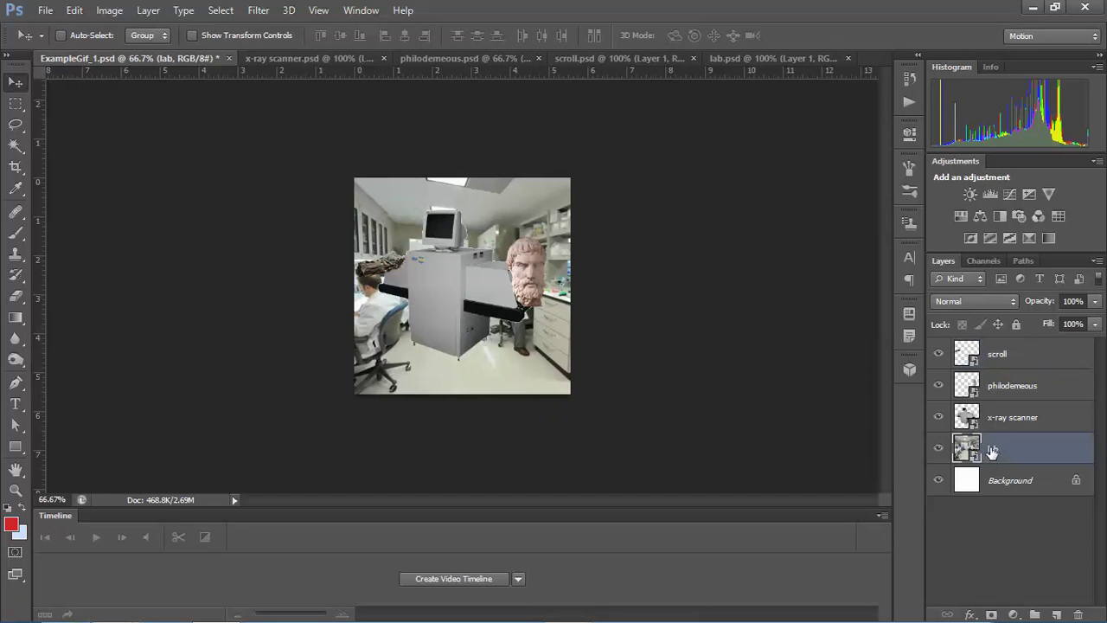
{"action": "left_click", "coordinate": [1084, 301]}
{"action": "type", "text": "40"}
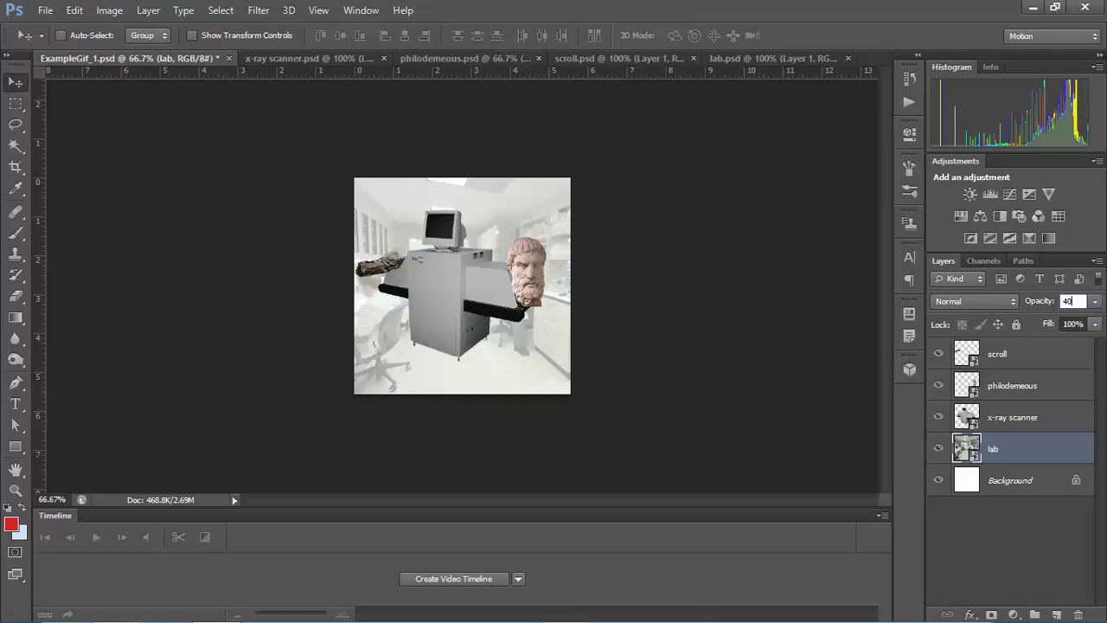
{"action": "key", "text": "BackSpace"}
{"action": "key", "text": "BackSpace"}
{"action": "type", "text": "6"}
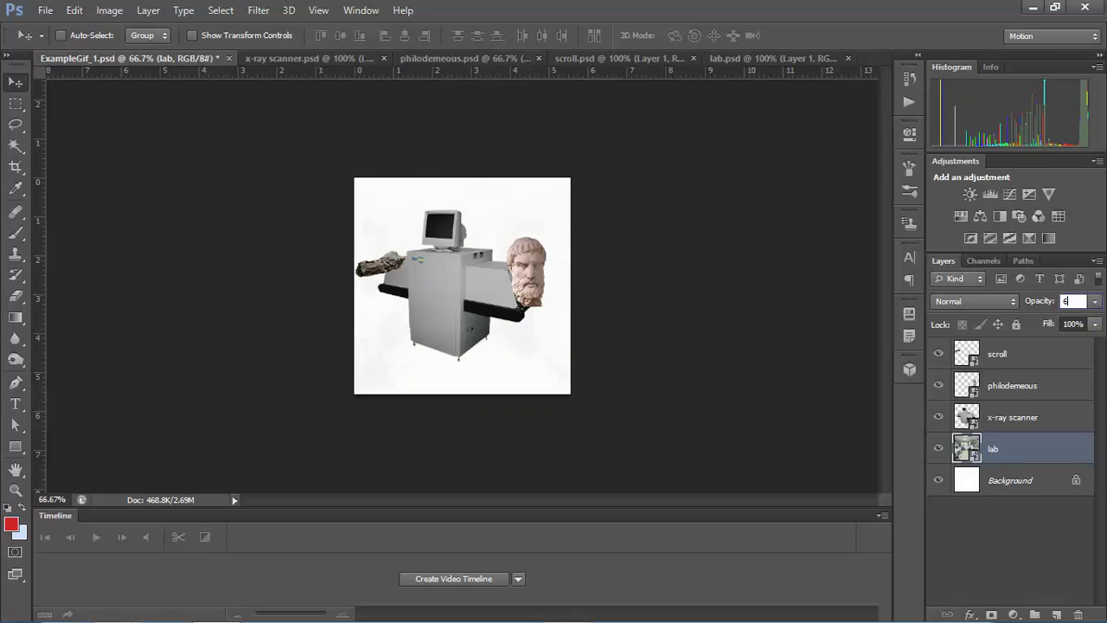
{"action": "type", "text": "0"}
{"action": "key", "text": "Return"}
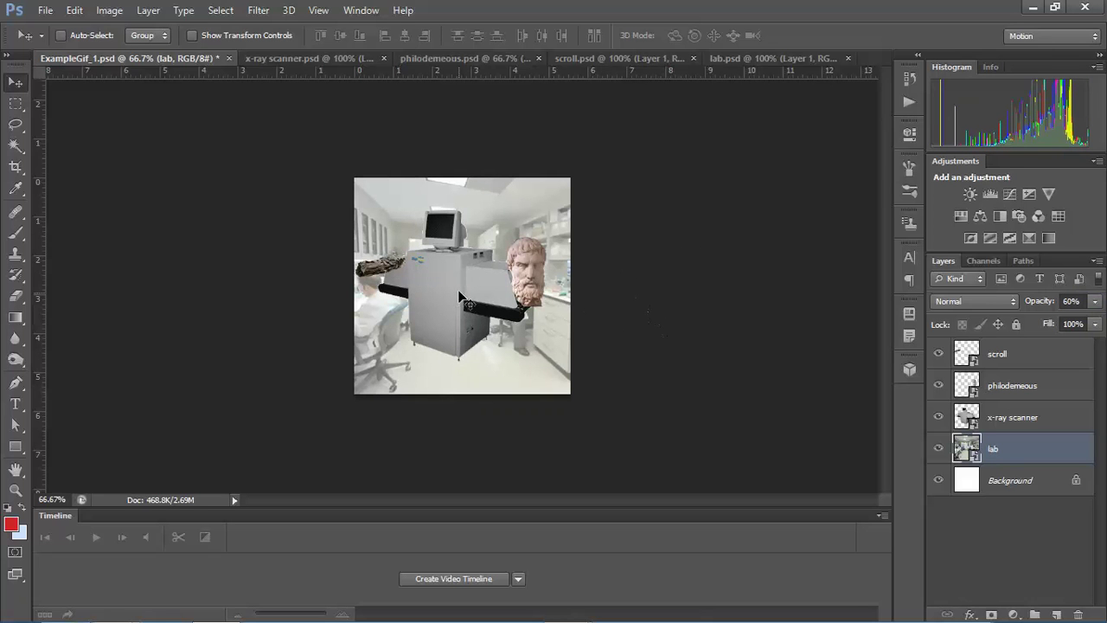
- Move the x-ray scanner, philodemeous and scroll layers together down and slightly right, so the scanner stands near the canvas's bottom edge
{"action": "left_click", "coordinate": [1012, 420]}
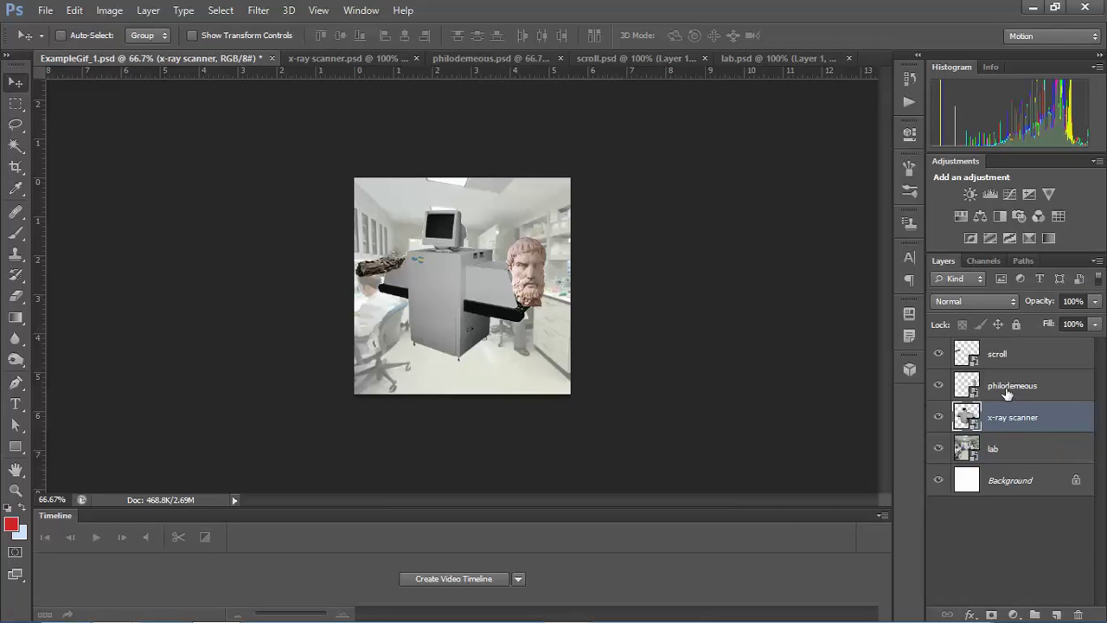
{"action": "left_click", "coordinate": [1010, 391], "text": "shift"}
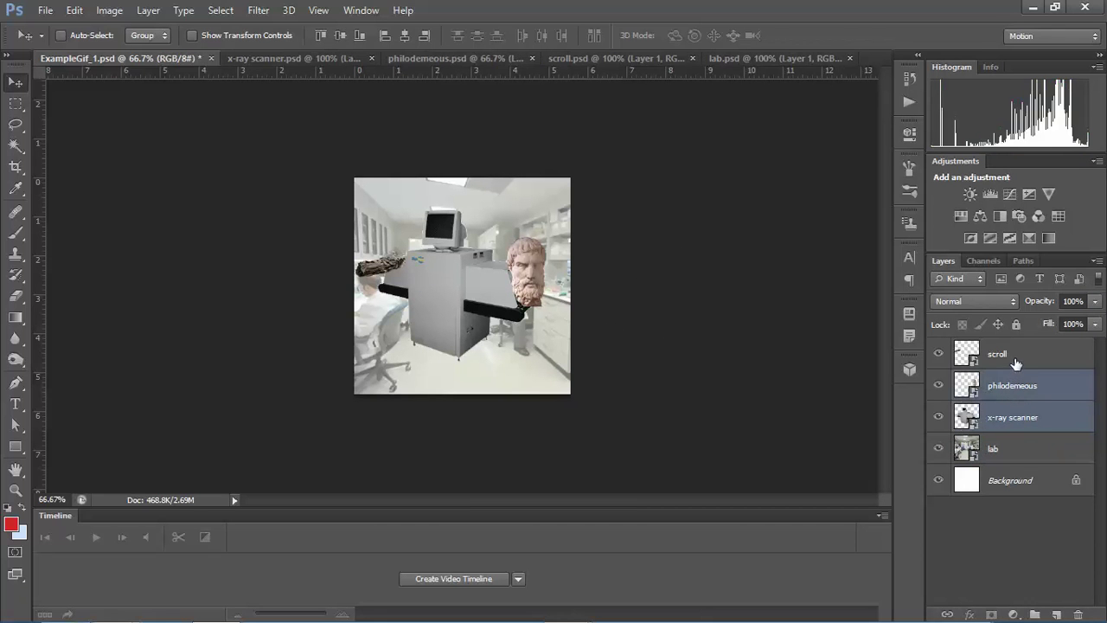
{"action": "left_click", "coordinate": [1012, 364], "text": "shift"}
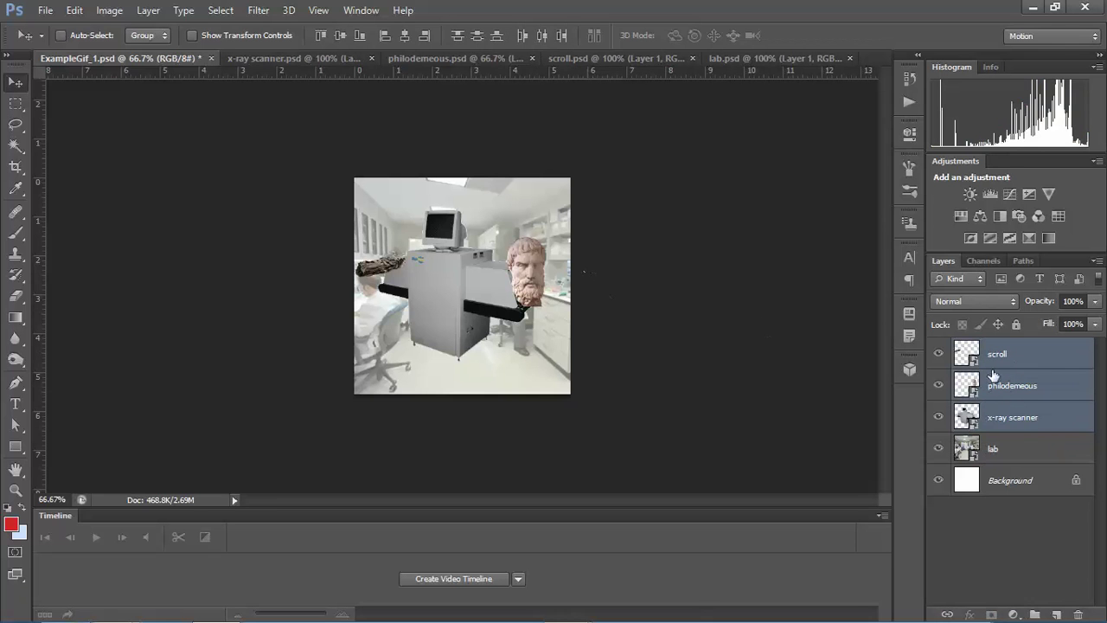
{"action": "left_click_drag", "start_coordinate": [450, 292], "coordinate": [461, 320]}
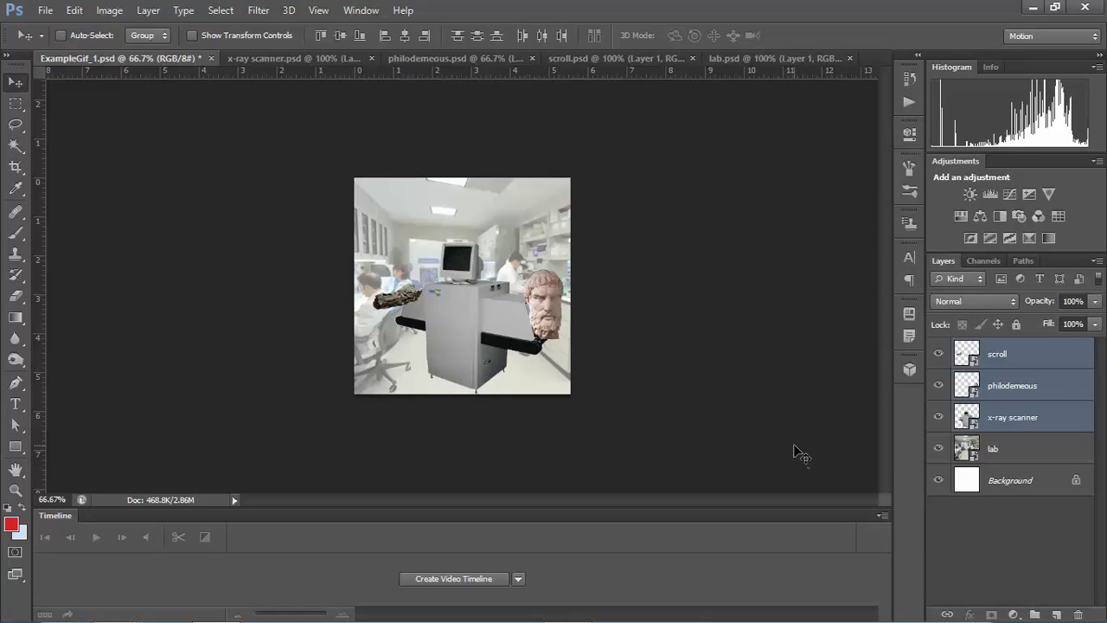
- Move the scroll layer below the x-ray scanner layer, directly above the lab layer
{"action": "key", "text": "ctrl+plus"}
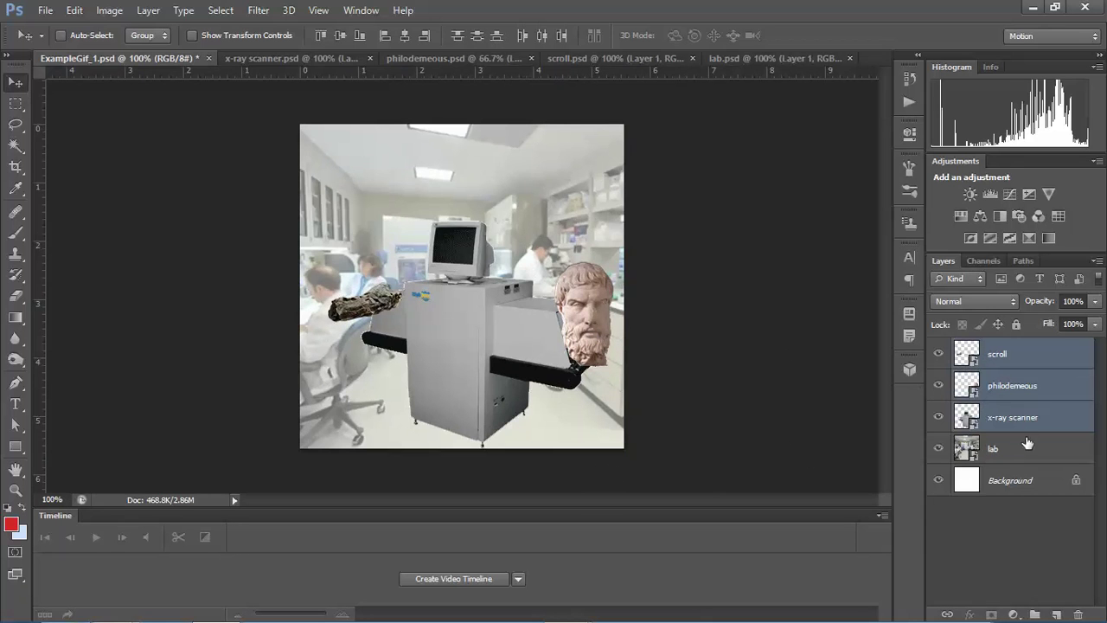
{"action": "left_click", "coordinate": [999, 524]}
{"action": "left_click_drag", "start_coordinate": [1012, 358], "coordinate": [969, 429]}
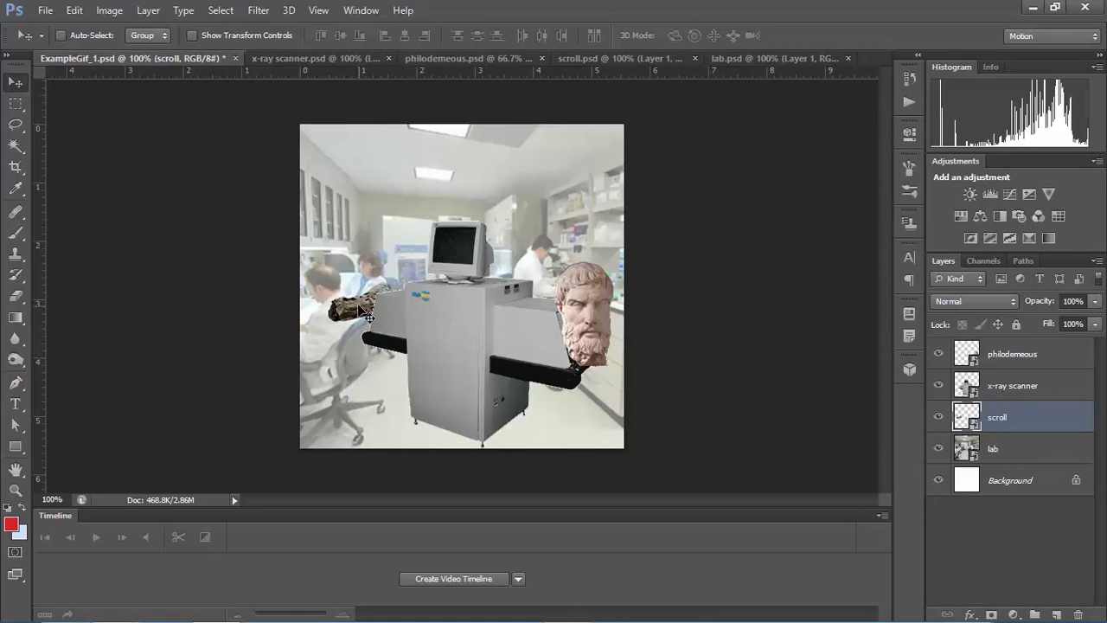
- Move the scroll behind the scanner's body and shift the philodemeous bust slightly left over the right conveyor
{"action": "left_click_drag", "start_coordinate": [352, 309], "coordinate": [454, 322]}
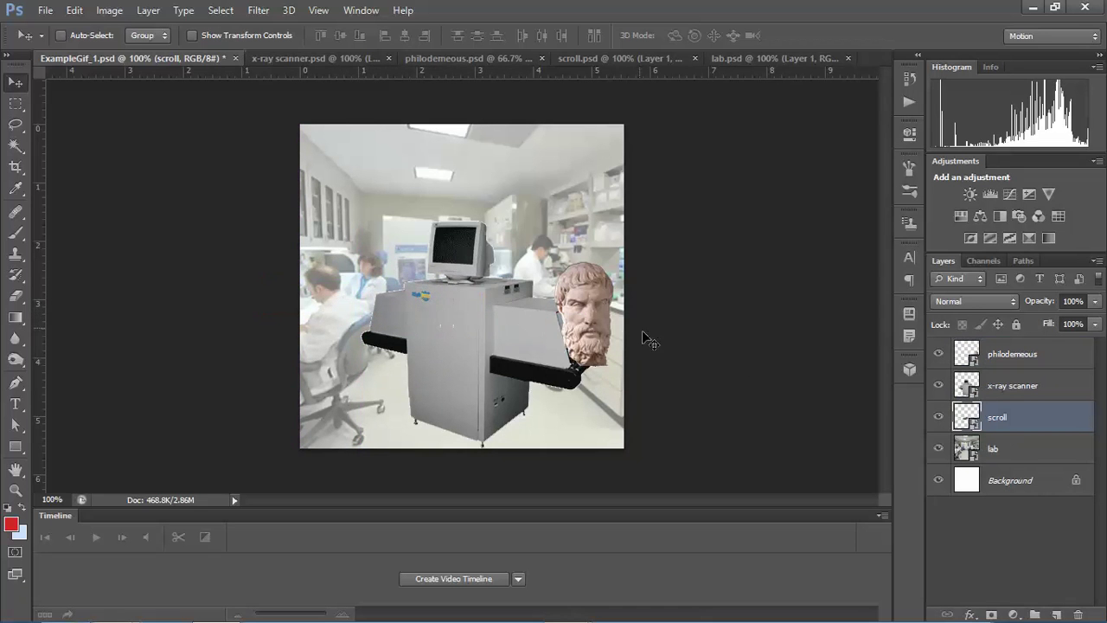
{"action": "mouse_move", "coordinate": [598, 327]}
{"action": "left_mouse_down"}
{"action": "mouse_move", "coordinate": [629, 323]}
{"action": "mouse_move", "coordinate": [594, 322]}
{"action": "left_mouse_up"}
{"action": "left_click", "coordinate": [594, 322], "text": "ctrl"}
{"action": "mouse_move", "coordinate": [587, 324]}
{"action": "left_mouse_down"}
{"action": "mouse_move", "coordinate": [623, 328]}
{"action": "mouse_move", "coordinate": [580, 329]}
{"action": "left_mouse_up"}
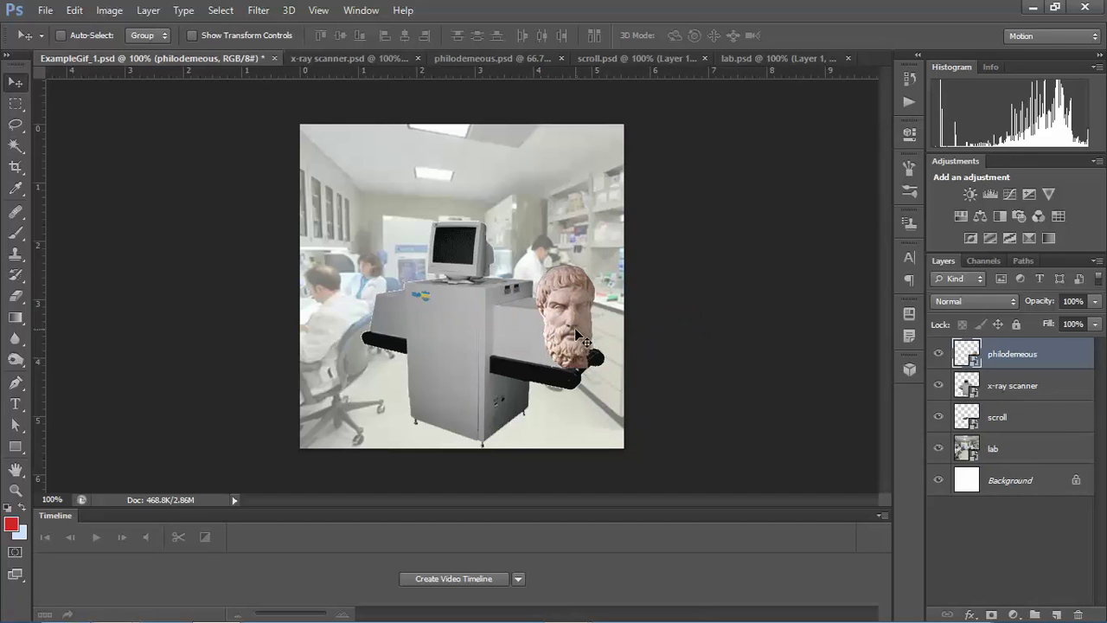
- Nudge the x-ray scanner slightly up and shift the lab background a little left and up
{"action": "left_click", "coordinate": [479, 314], "text": "ctrl"}
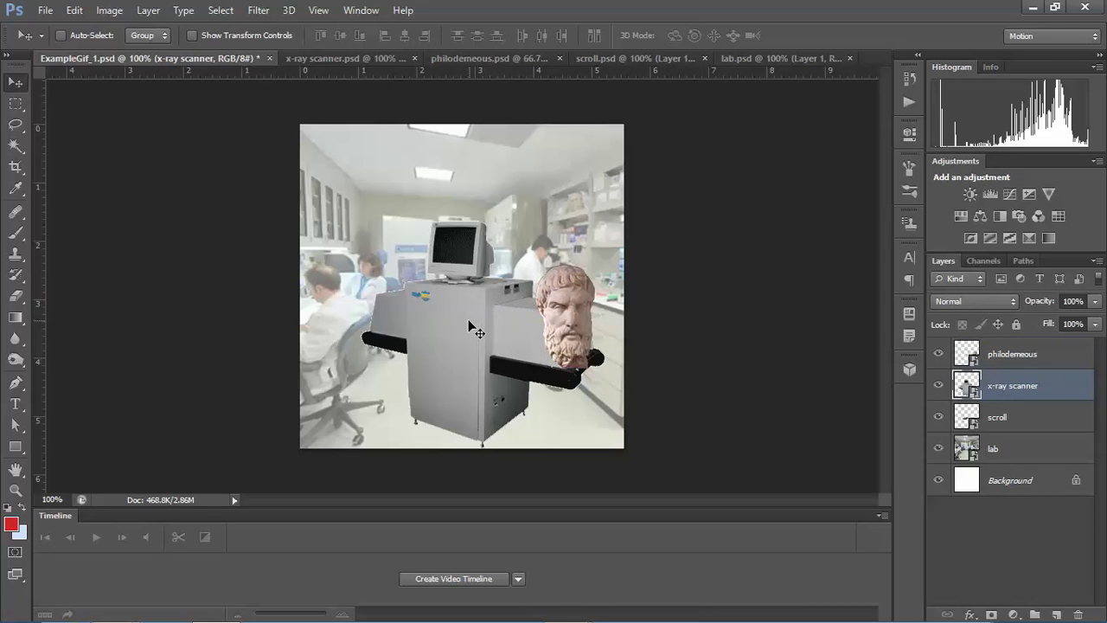
{"action": "left_click_drag", "start_coordinate": [478, 320], "coordinate": [462, 313]}
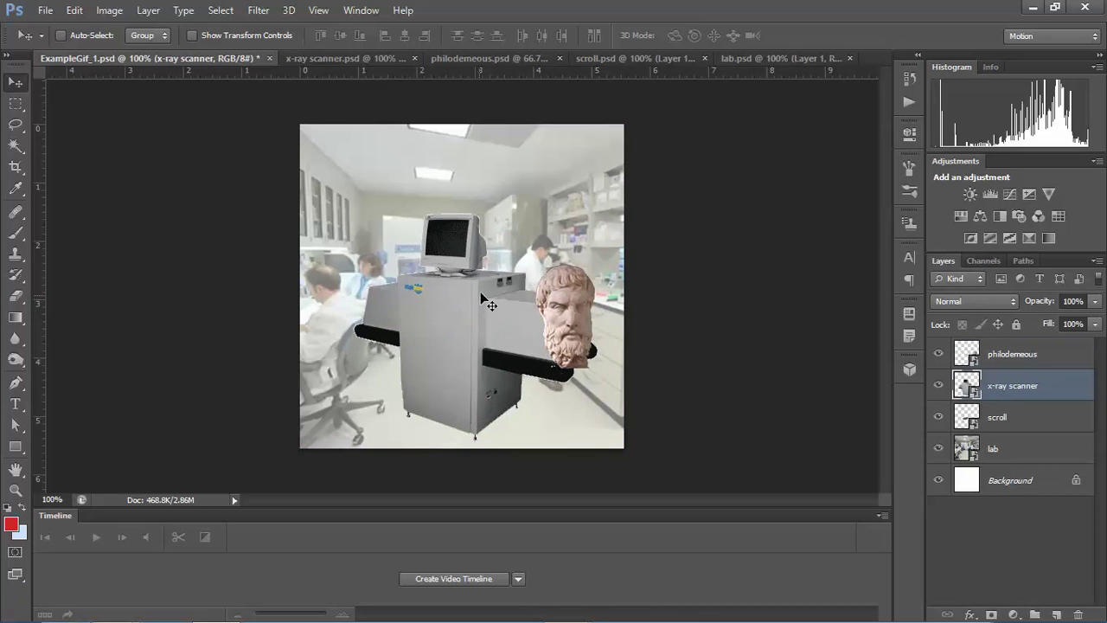
{"action": "mouse_move", "coordinate": [546, 212]}
{"action": "left_mouse_down"}
{"action": "mouse_move", "coordinate": [542, 220]}
{"action": "mouse_move", "coordinate": [558, 185]}
{"action": "mouse_move", "coordinate": [560, 203]}
{"action": "mouse_move", "coordinate": [520, 196]}
{"action": "mouse_move", "coordinate": [535, 186]}
{"action": "mouse_move", "coordinate": [530, 200]}
{"action": "left_mouse_up"}
{"action": "left_click", "coordinate": [547, 207], "text": "ctrl"}
{"action": "mouse_move", "coordinate": [527, 240]}
{"action": "left_mouse_down"}
{"action": "mouse_move", "coordinate": [529, 221]}
{"action": "mouse_move", "coordinate": [522, 234]}
{"action": "mouse_move", "coordinate": [541, 232]}
{"action": "mouse_move", "coordinate": [530, 234]}
{"action": "left_mouse_up"}
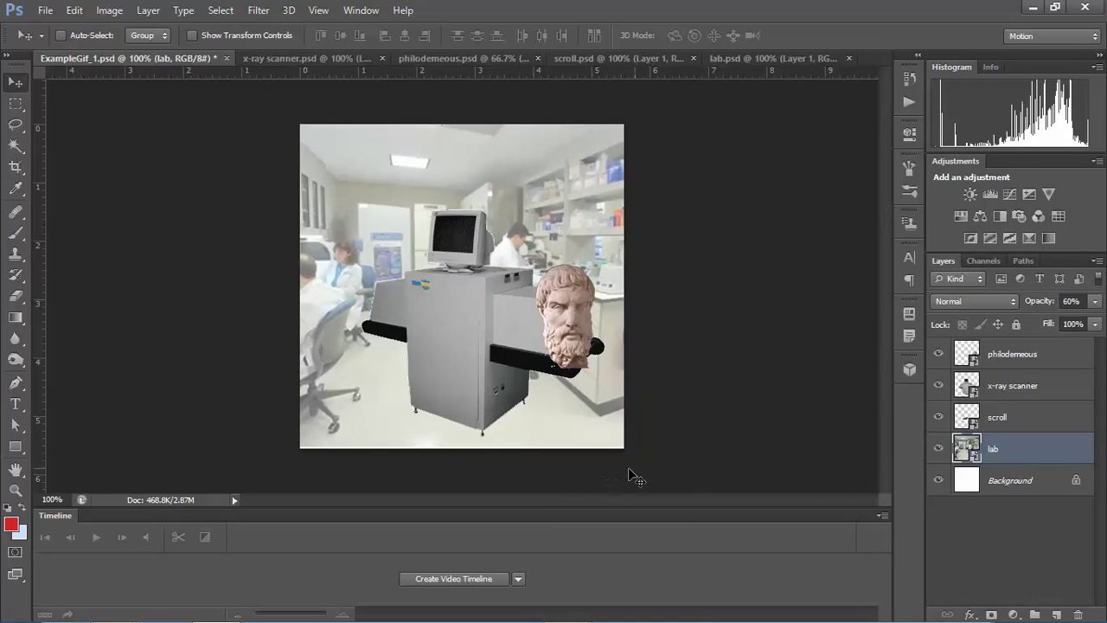
- Save the document and create a video timeline, enlarging the Timeline panel until all four layer tracks show
{"action": "left_click_drag", "start_coordinate": [543, 511], "coordinate": [543, 454]}
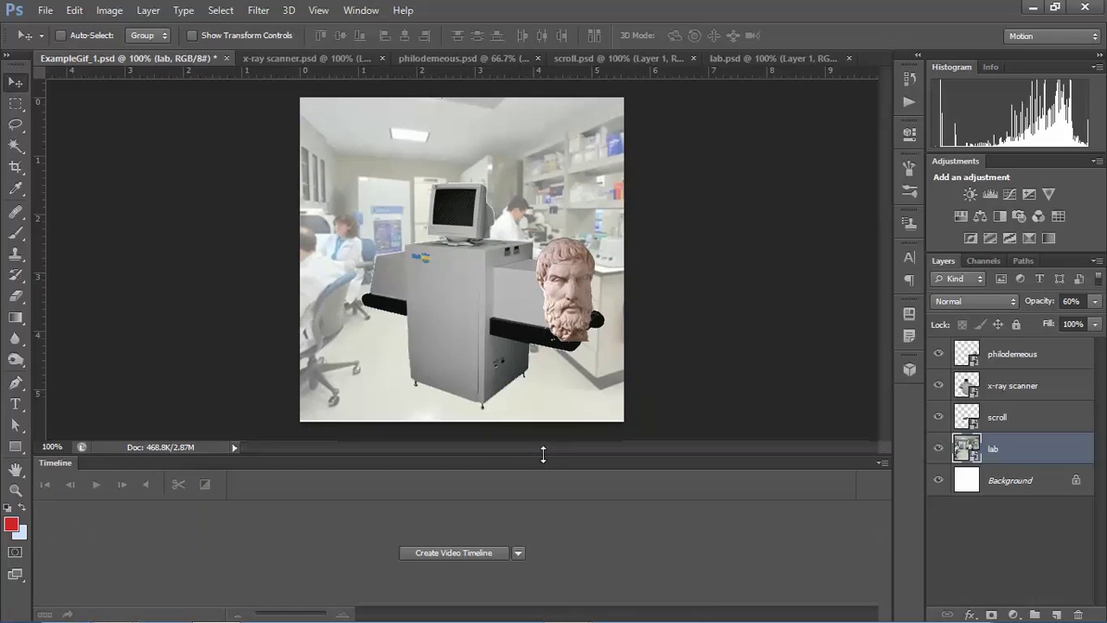
{"action": "left_click", "coordinate": [45, 9]}
{"action": "left_click", "coordinate": [97, 187]}
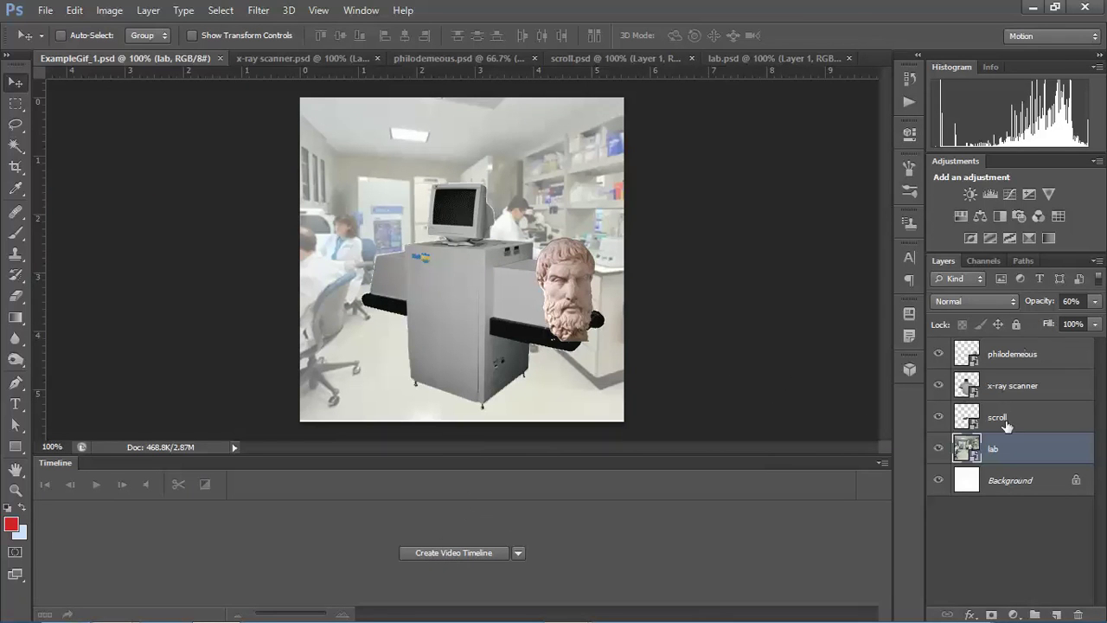
{"action": "left_click", "coordinate": [456, 551]}
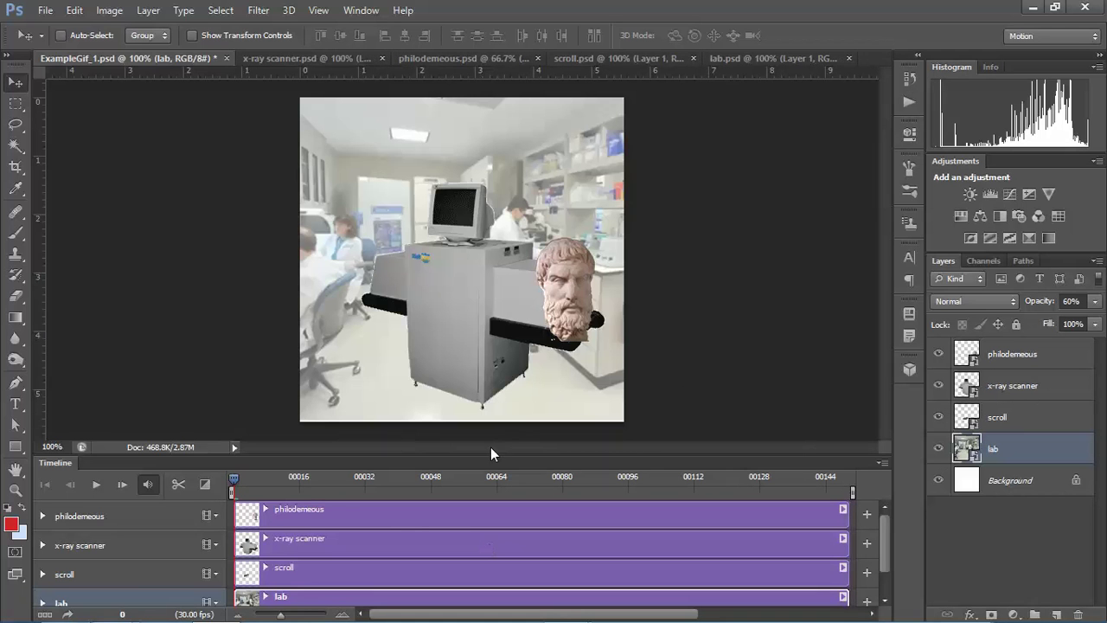
{"action": "left_click_drag", "start_coordinate": [488, 455], "coordinate": [502, 356]}
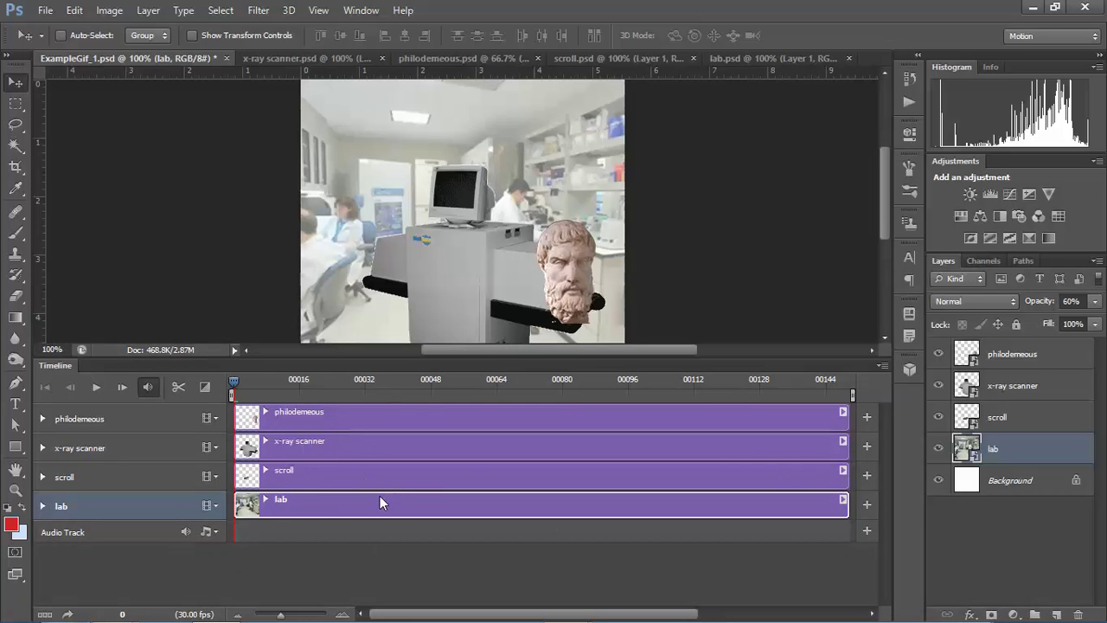
- Set the timeline frame rate to 12 fps
{"action": "left_click", "coordinate": [882, 366]}
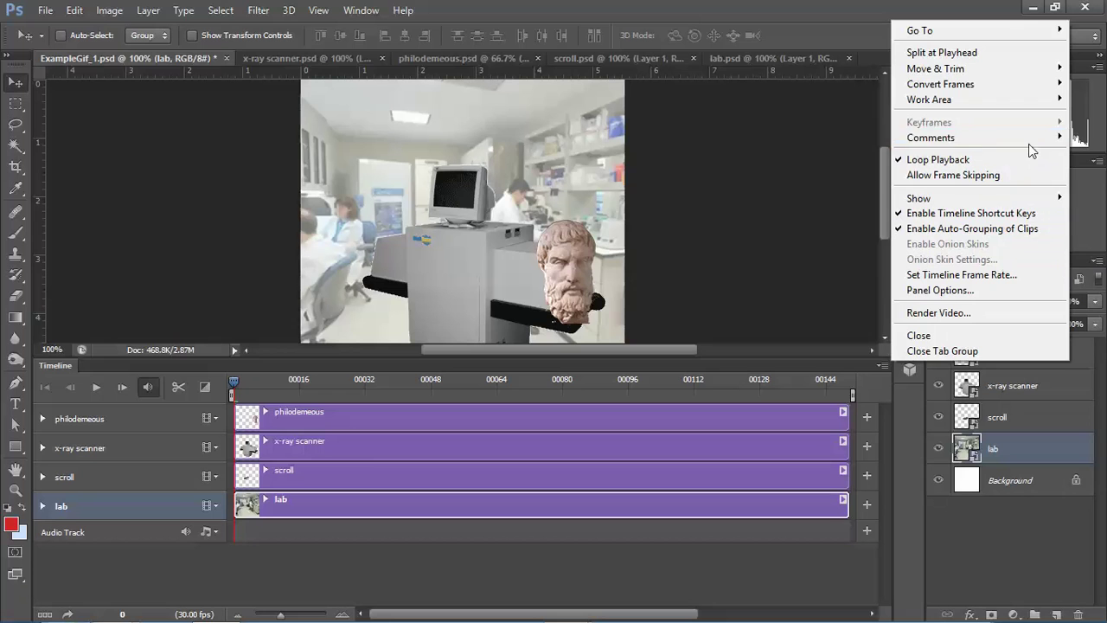
{"action": "left_click", "coordinate": [980, 283]}
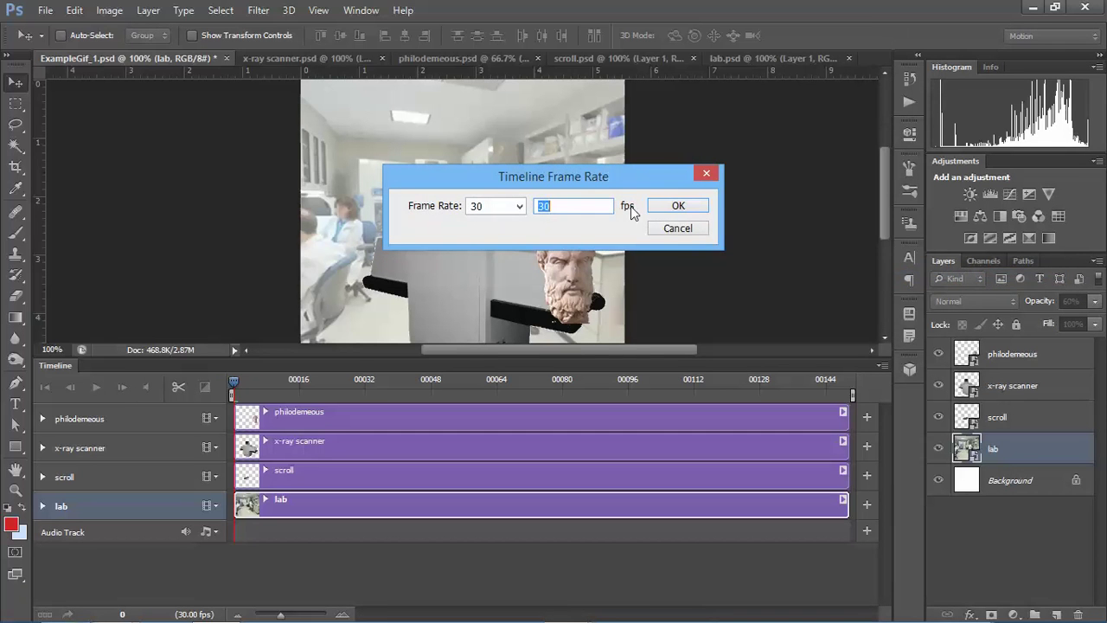
{"action": "type", "text": "12"}
{"action": "key", "text": "Return"}
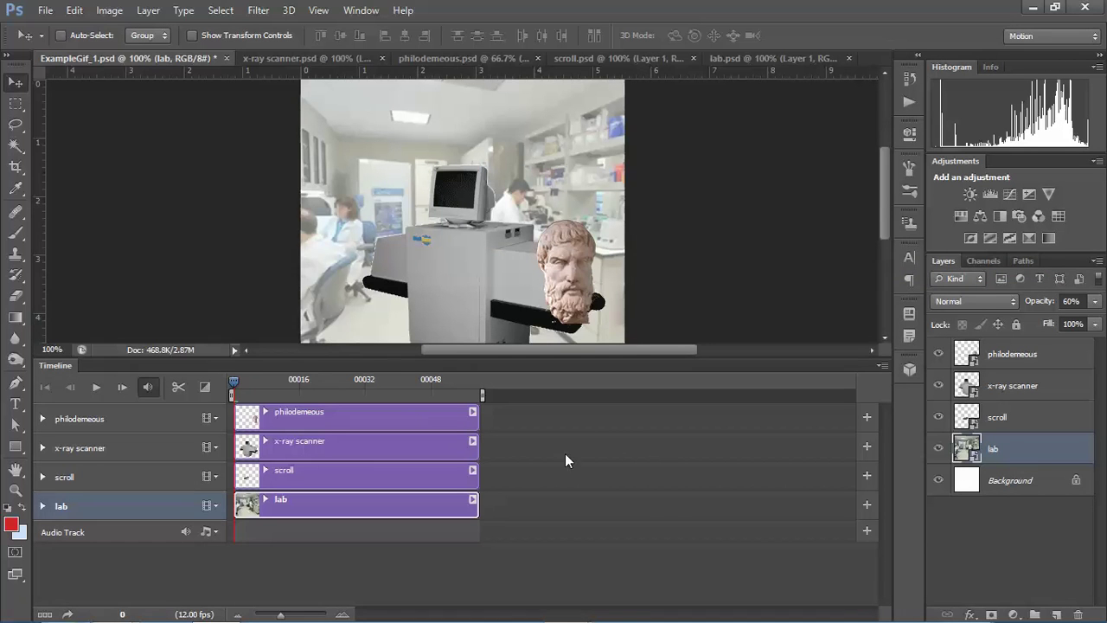
- Move the scroll out from behind the scanner to just above its left conveyor
{"action": "left_click", "coordinate": [1005, 425]}
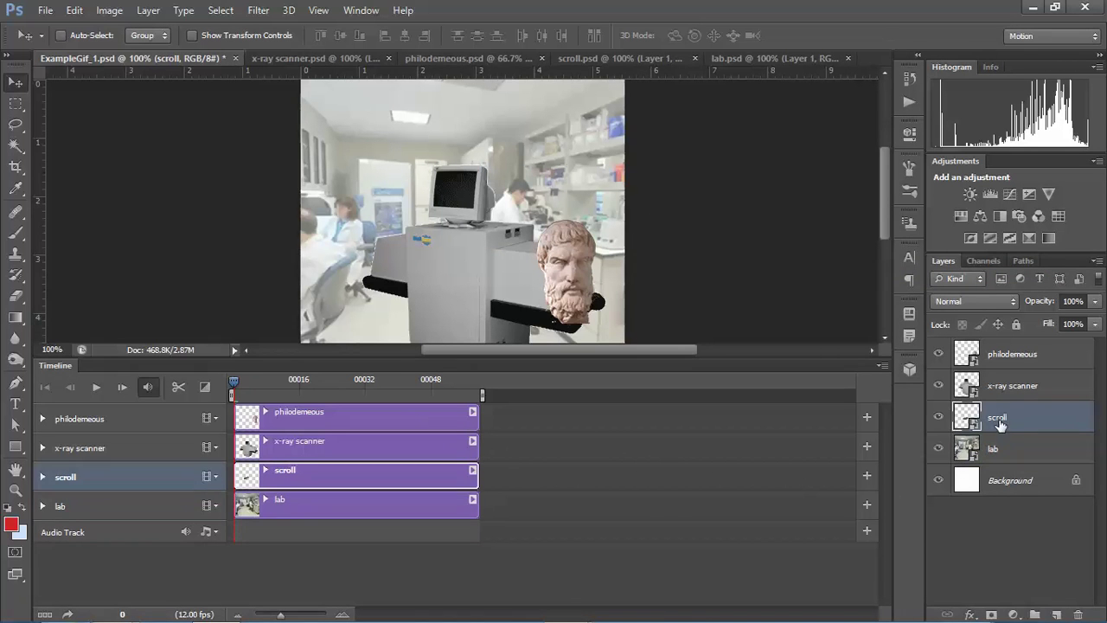
{"action": "left_click_drag", "start_coordinate": [449, 234], "coordinate": [328, 229]}
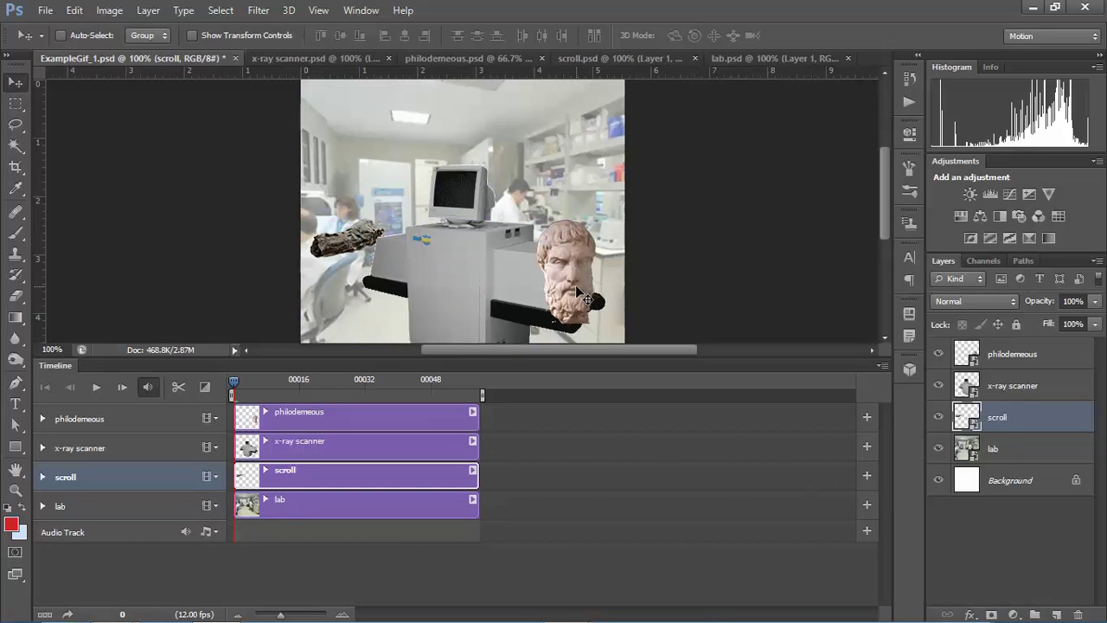
{"action": "left_click_drag", "start_coordinate": [585, 298], "coordinate": [587, 299]}
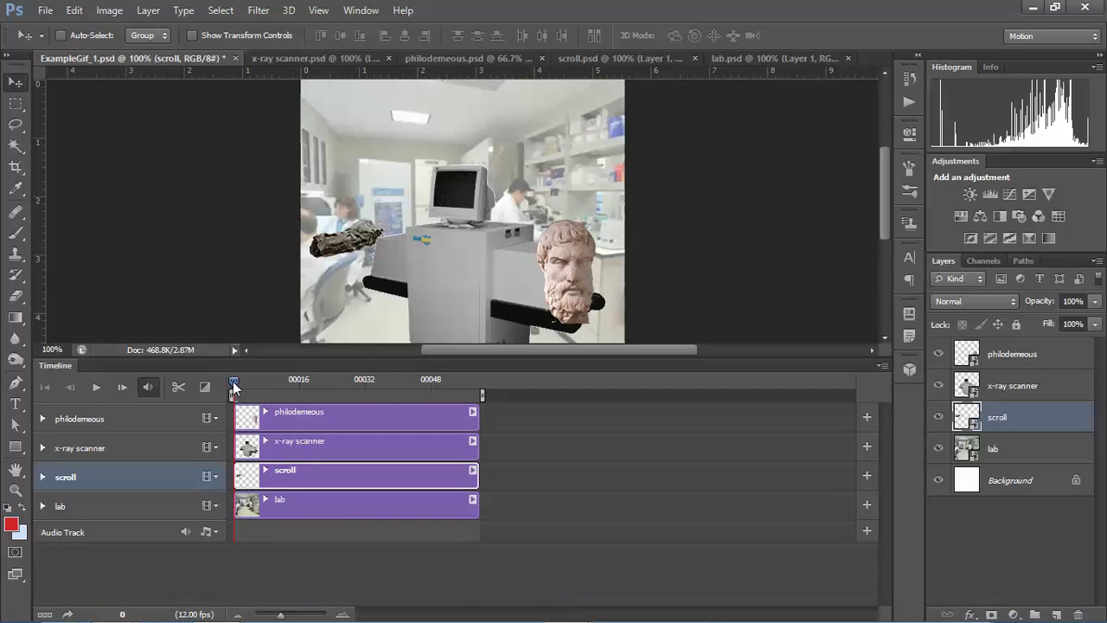
- Trim the clip starts so philodemeous begins at about frame 28 and scroll at about frame 7
{"action": "mouse_move", "coordinate": [234, 382]}
{"action": "left_mouse_down"}
{"action": "mouse_move", "coordinate": [429, 382]}
{"action": "mouse_move", "coordinate": [232, 381]}
{"action": "left_mouse_up"}
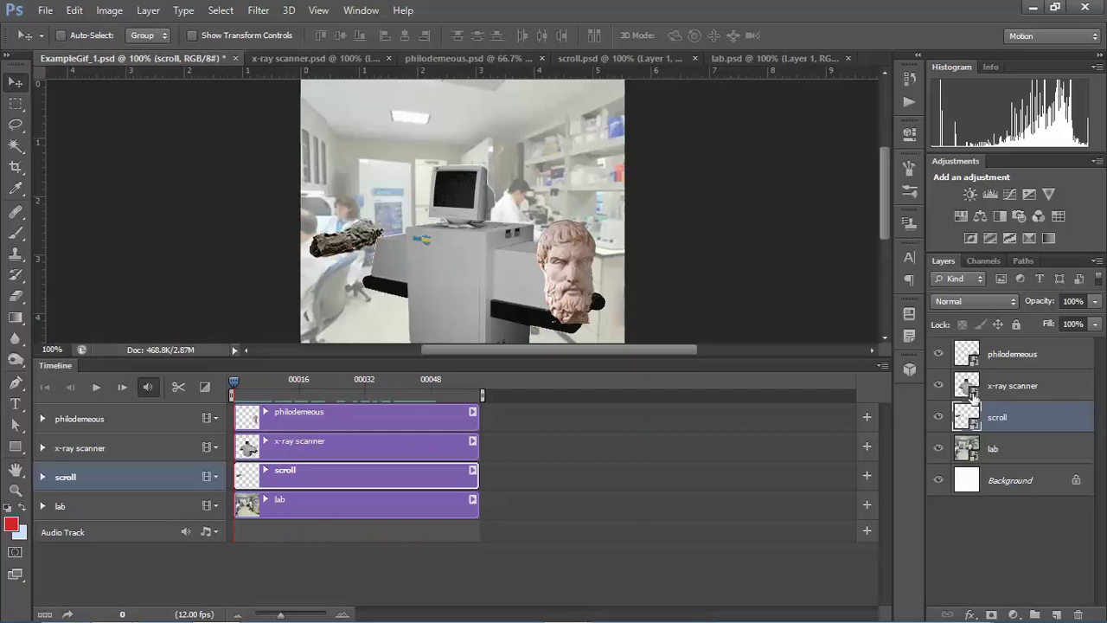
{"action": "left_click_drag", "start_coordinate": [236, 421], "coordinate": [350, 415]}
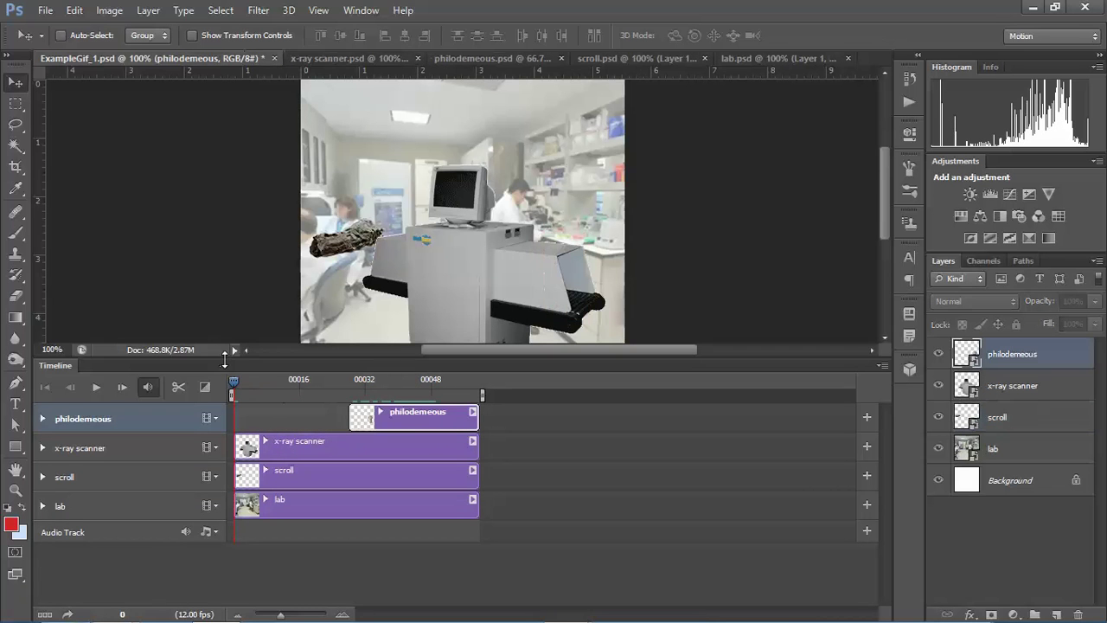
{"action": "mouse_move", "coordinate": [235, 383]}
{"action": "left_mouse_down"}
{"action": "mouse_move", "coordinate": [347, 391]}
{"action": "mouse_move", "coordinate": [227, 387]}
{"action": "left_mouse_up"}
{"action": "left_click_drag", "start_coordinate": [235, 475], "coordinate": [264, 475]}
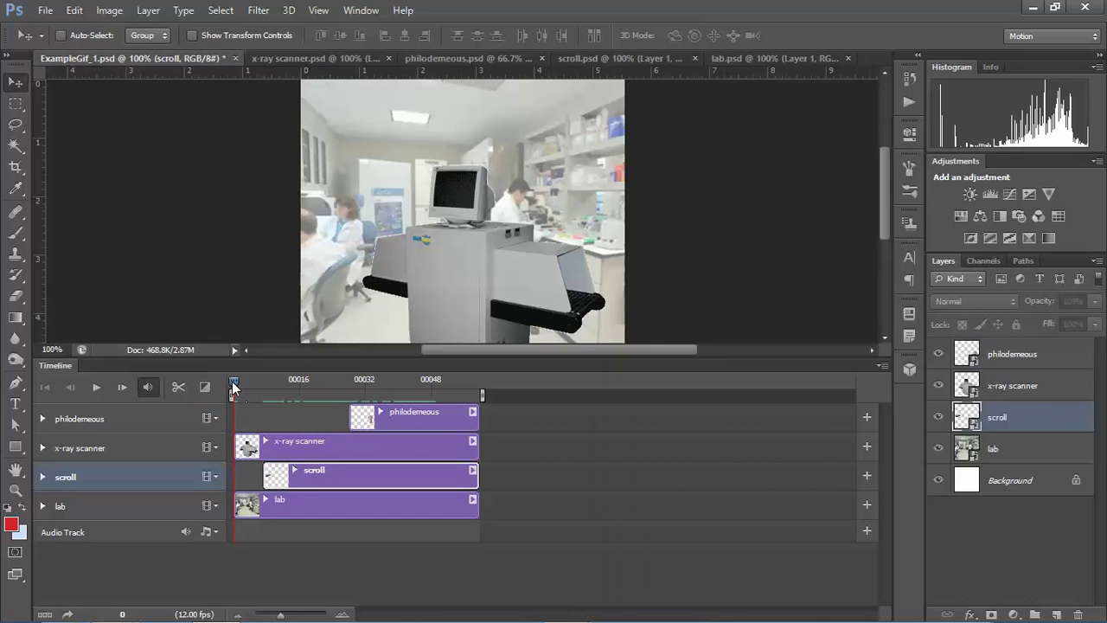
- At frame 7, move the scroll off the canvas's left edge and start Transform keyframing on the scroll track
{"action": "left_click_drag", "start_coordinate": [234, 384], "coordinate": [263, 383]}
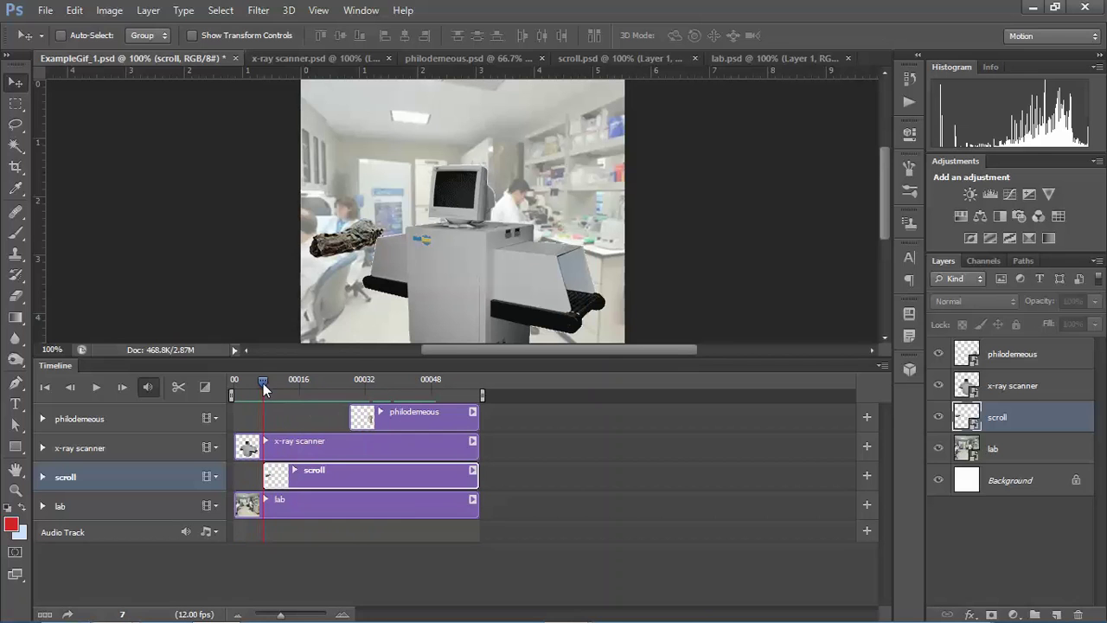
{"action": "left_click", "coordinate": [42, 478]}
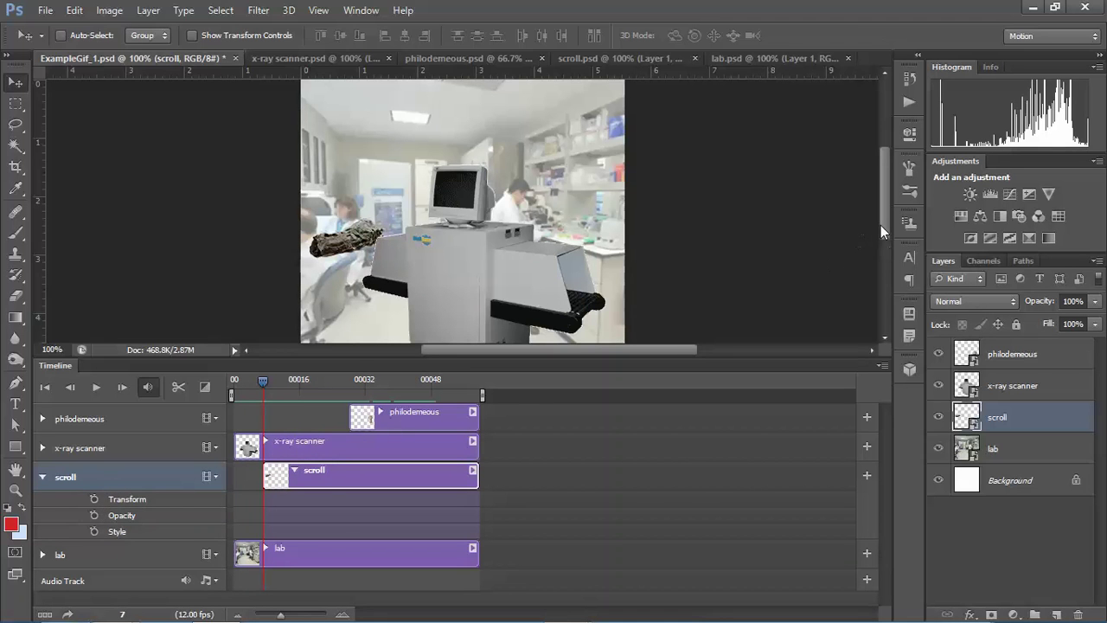
{"action": "left_click_drag", "start_coordinate": [552, 335], "coordinate": [525, 412]}
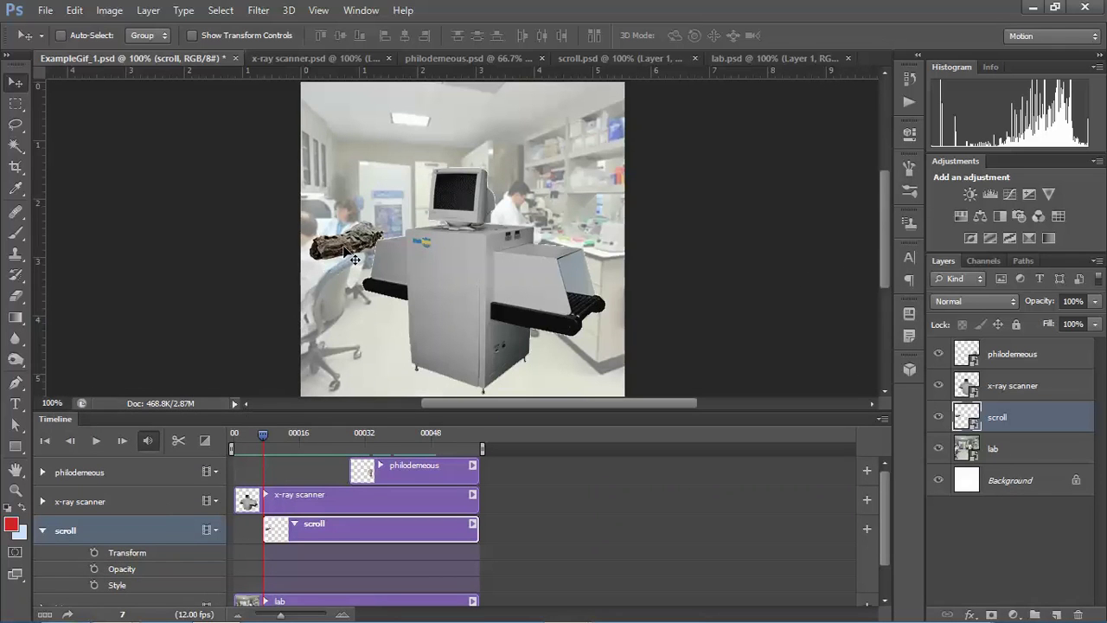
{"action": "left_click_drag", "start_coordinate": [350, 250], "coordinate": [256, 249]}
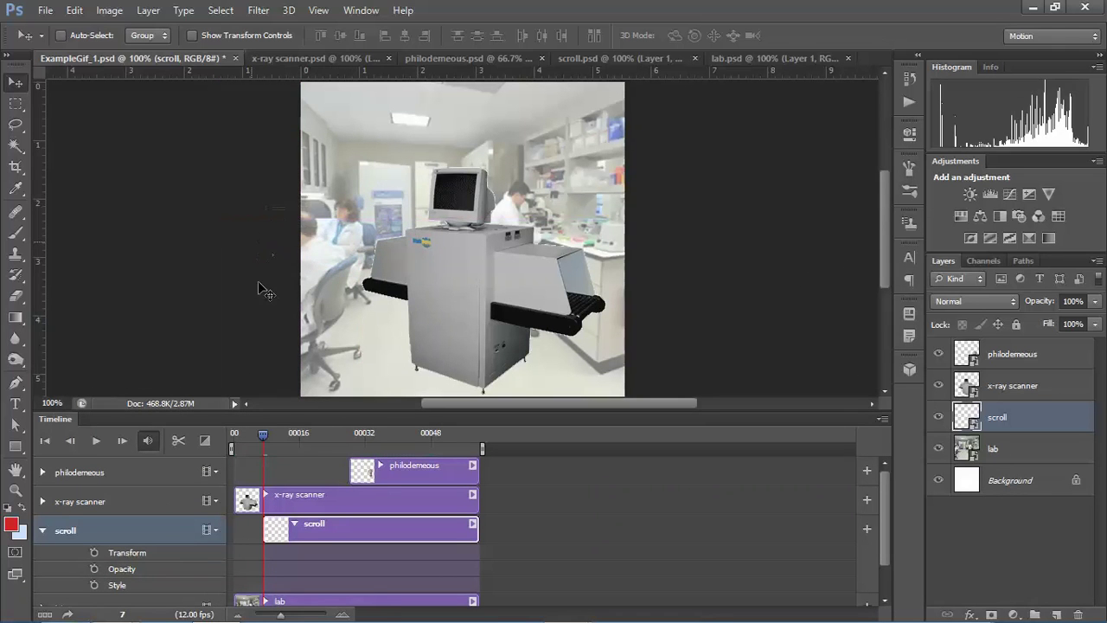
{"action": "left_click", "coordinate": [93, 552]}
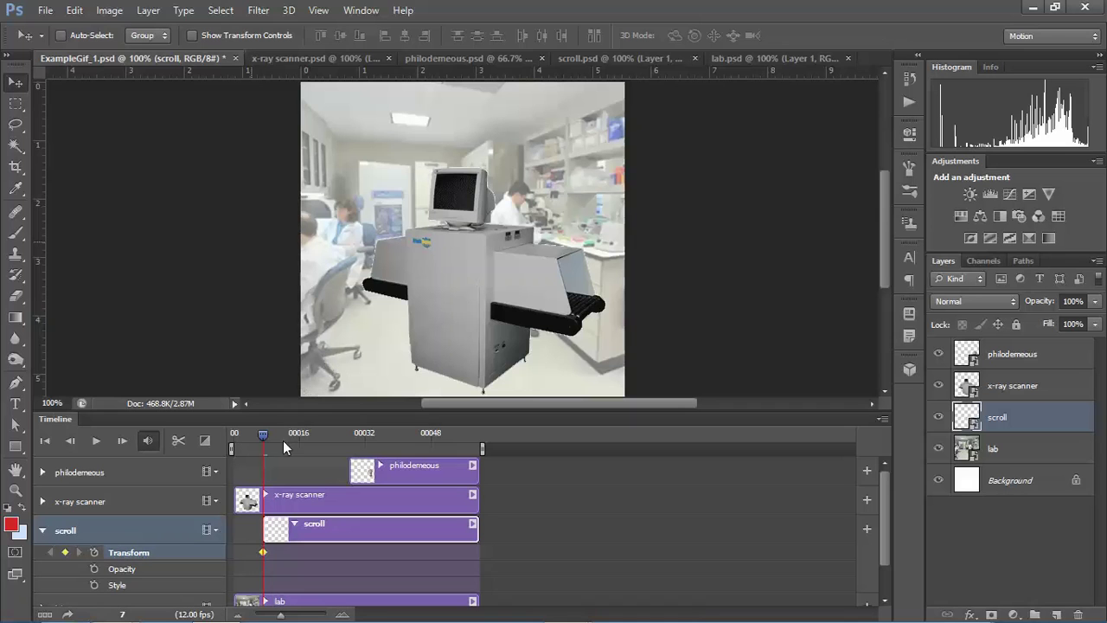
- At frame 20, move the scroll behind the scanner's body to set its second Transform keyframe
{"action": "left_click_drag", "start_coordinate": [262, 432], "coordinate": [319, 433]}
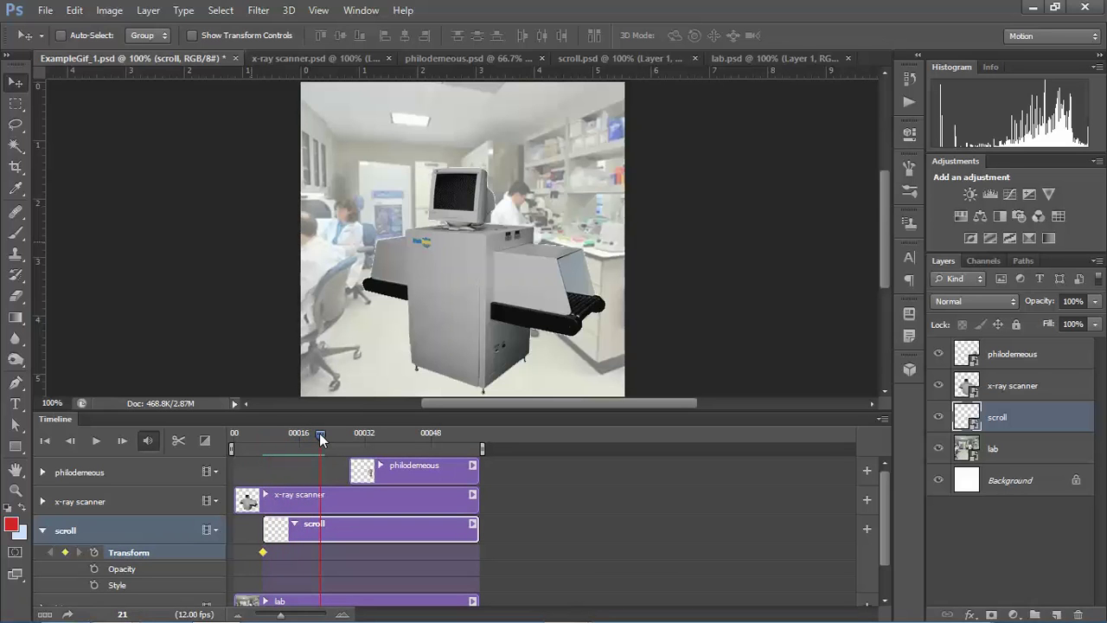
{"action": "left_click_drag", "start_coordinate": [319, 432], "coordinate": [314, 437]}
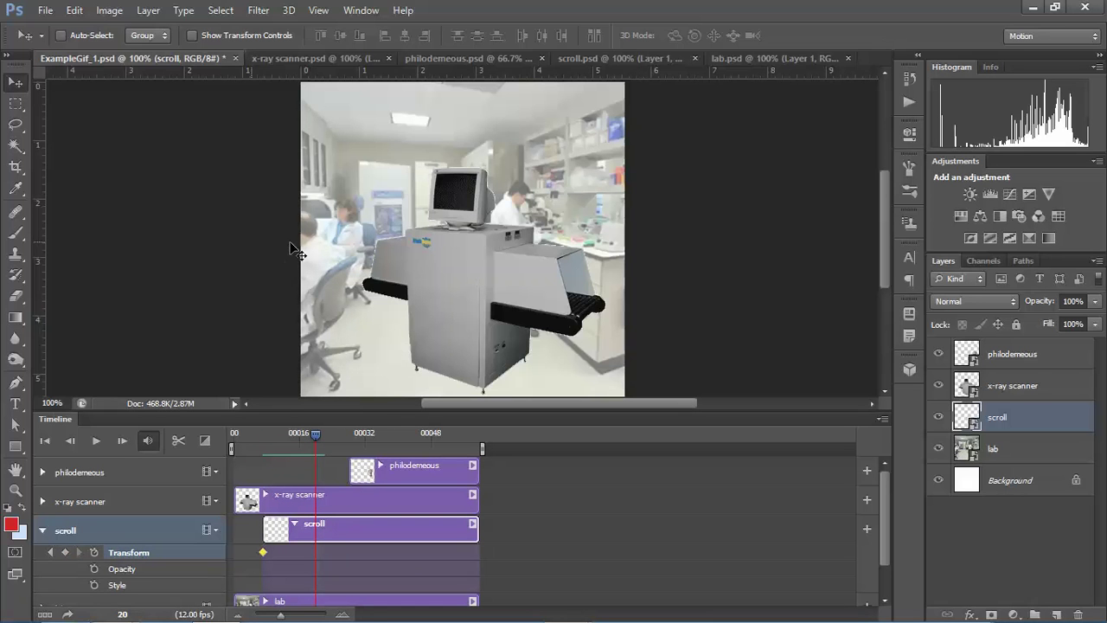
{"action": "left_click_drag", "start_coordinate": [279, 247], "coordinate": [464, 270]}
- Shift the philodemeous clip to start at frame 27 and start Transform keyframing on its track there
{"action": "left_click_drag", "start_coordinate": [312, 433], "coordinate": [343, 429]}
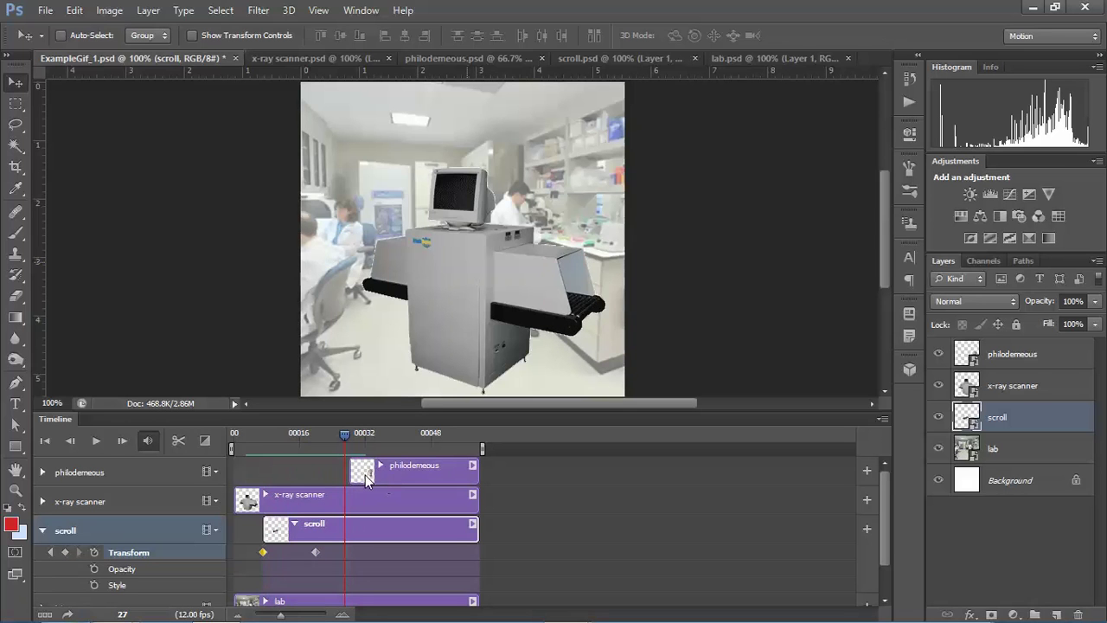
{"action": "left_click_drag", "start_coordinate": [360, 474], "coordinate": [356, 474]}
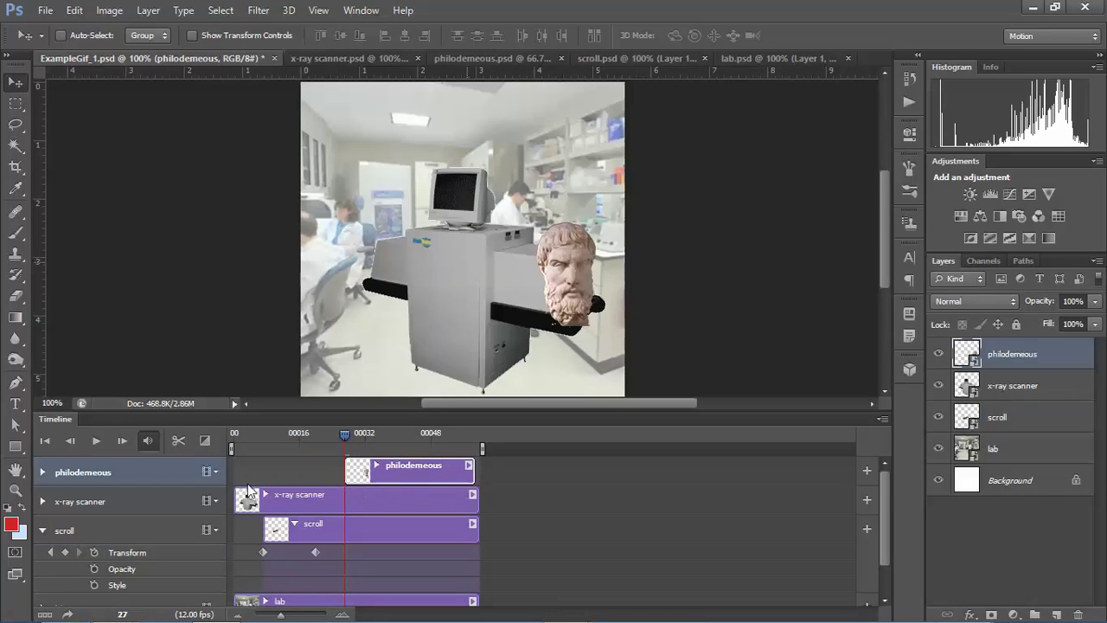
{"action": "left_click", "coordinate": [42, 472]}
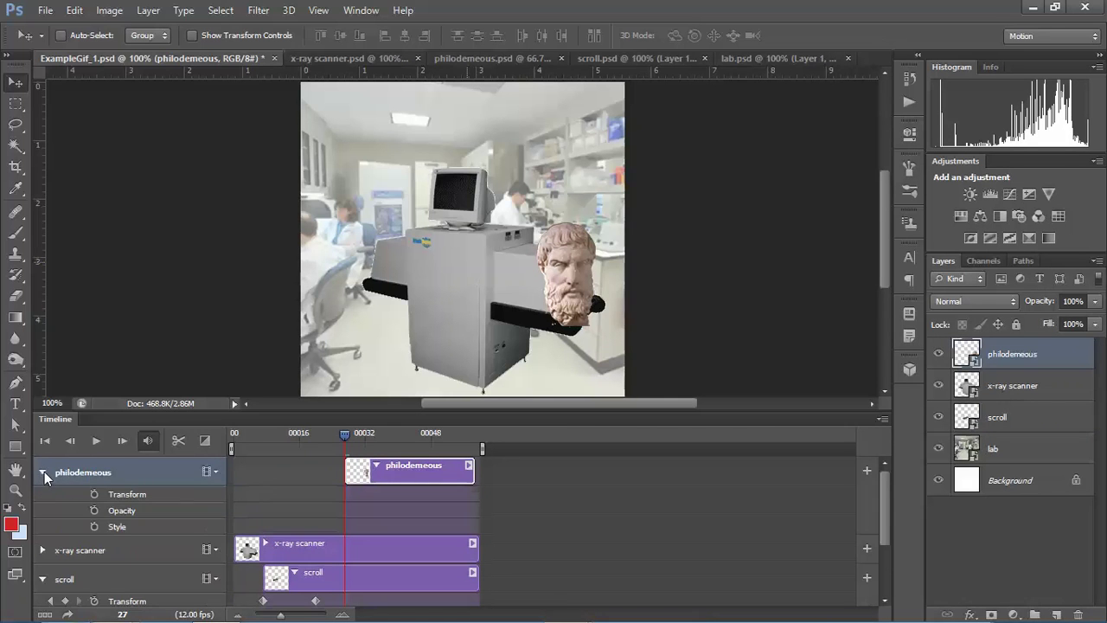
{"action": "left_click", "coordinate": [94, 492]}
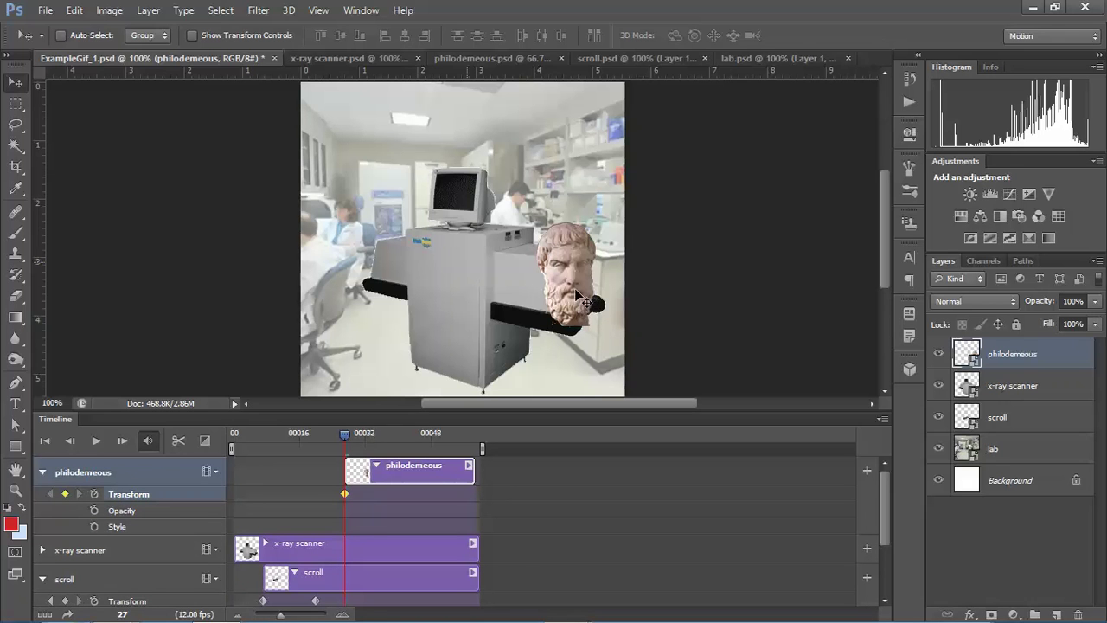
- At frame 43, move the bust off the canvas's right edge to set its second Transform keyframe, and scrub through the animation
{"action": "left_click_drag", "start_coordinate": [347, 435], "coordinate": [410, 434]}
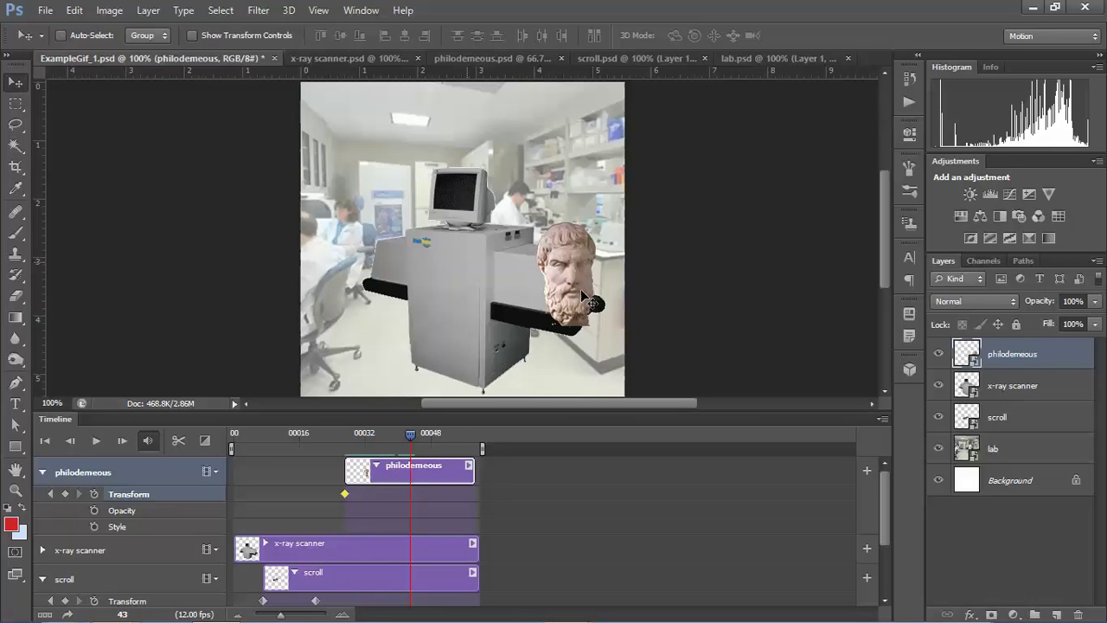
{"action": "left_click_drag", "start_coordinate": [581, 290], "coordinate": [710, 338]}
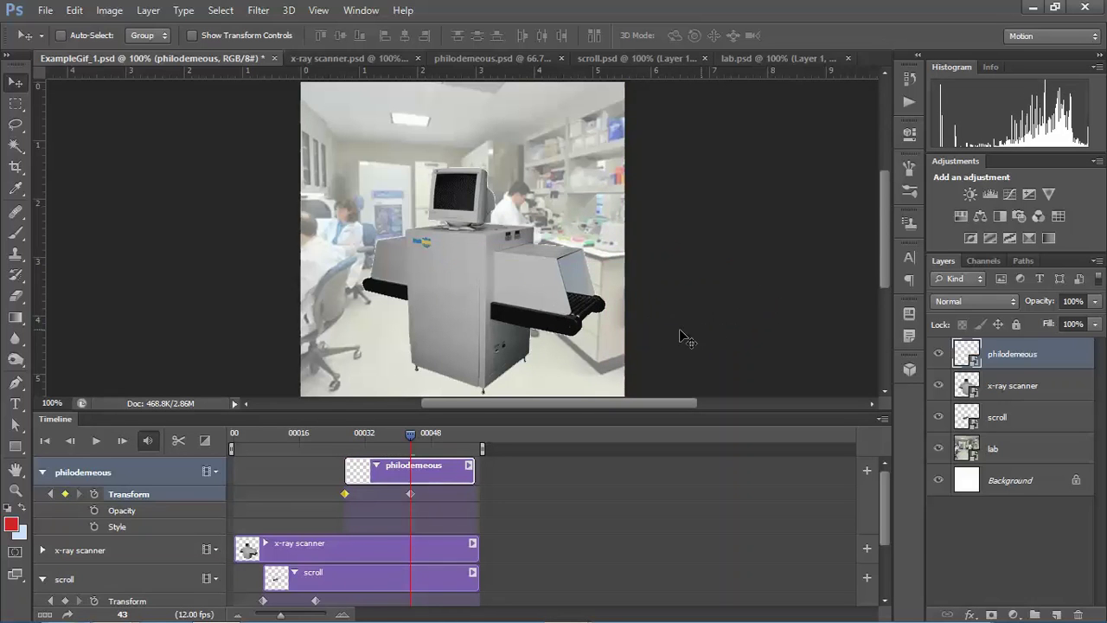
{"action": "left_click_drag", "start_coordinate": [411, 434], "coordinate": [216, 442]}
{"action": "left_click_drag", "start_coordinate": [265, 432], "coordinate": [406, 410]}
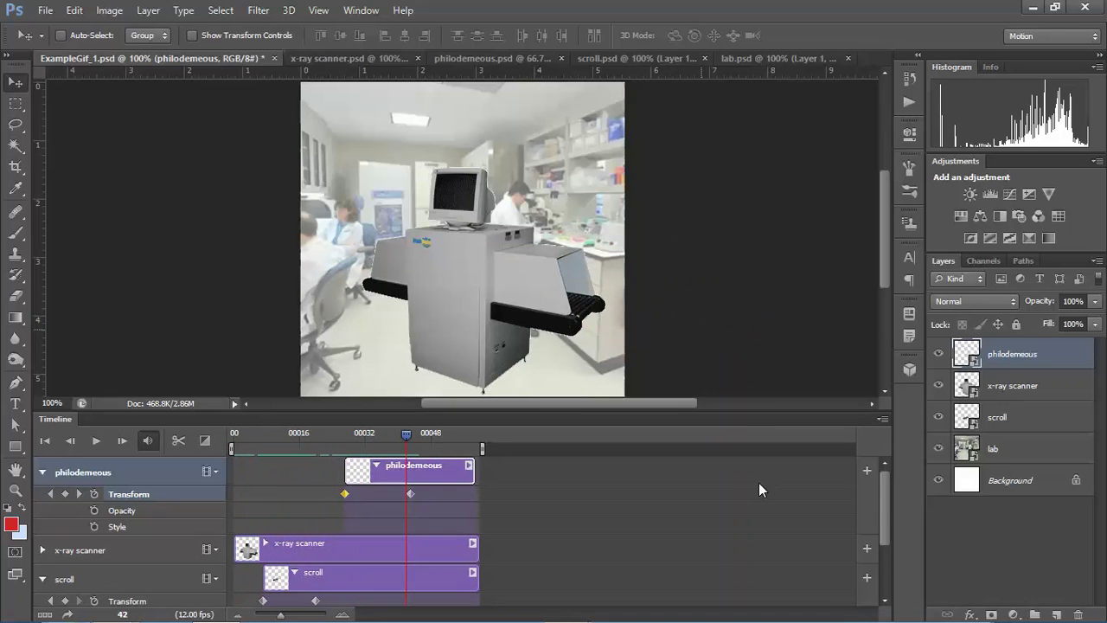
- Trim the ends of the philodemeous, x-ray scanner, scroll and lab clips to about frame 52
{"action": "mouse_move", "coordinate": [886, 496]}
{"action": "left_mouse_down"}
{"action": "mouse_move", "coordinate": [887, 518]}
{"action": "mouse_move", "coordinate": [897, 496]}
{"action": "left_mouse_up"}
{"action": "left_click_drag", "start_coordinate": [470, 467], "coordinate": [442, 467]}
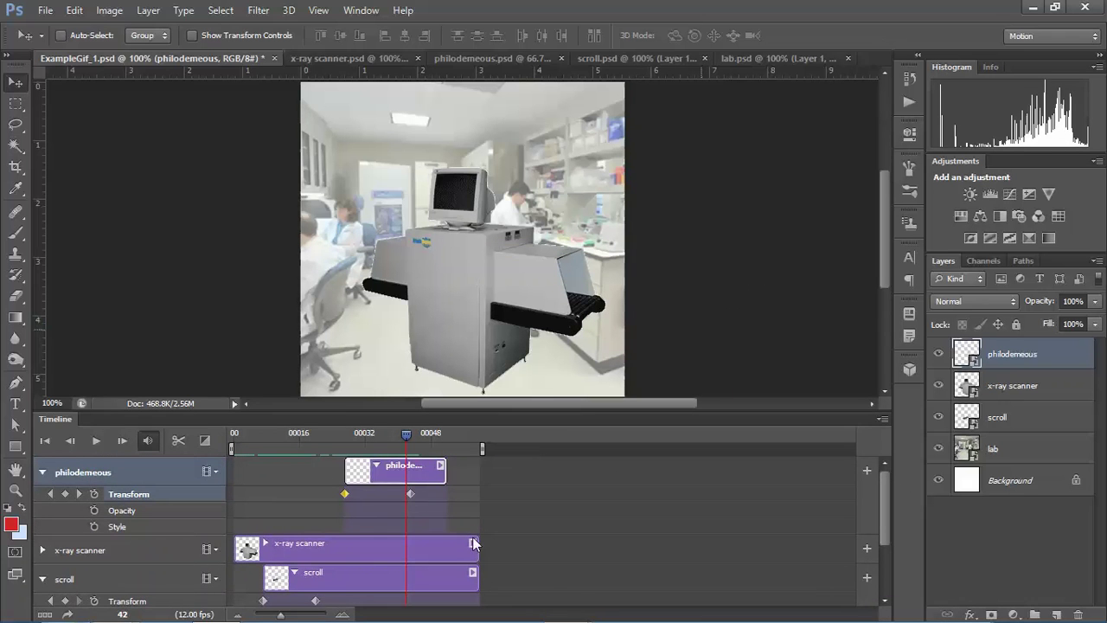
{"action": "left_click_drag", "start_coordinate": [476, 547], "coordinate": [446, 547]}
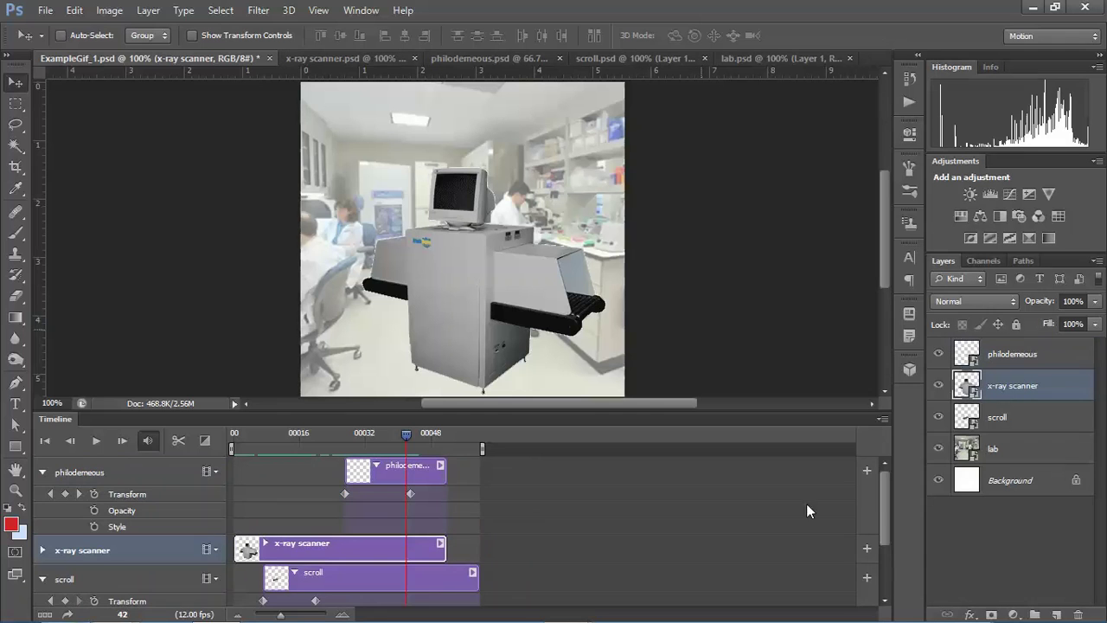
{"action": "scroll", "coordinate": [879, 506], "scroll_direction": "down", "scroll_amount": 3}
{"action": "left_click", "coordinate": [474, 487]}
{"action": "left_click", "coordinate": [474, 488]}
{"action": "left_click_drag", "start_coordinate": [477, 490], "coordinate": [445, 491]}
{"action": "left_click_drag", "start_coordinate": [474, 571], "coordinate": [445, 571]}
{"action": "left_click", "coordinate": [441, 564]}
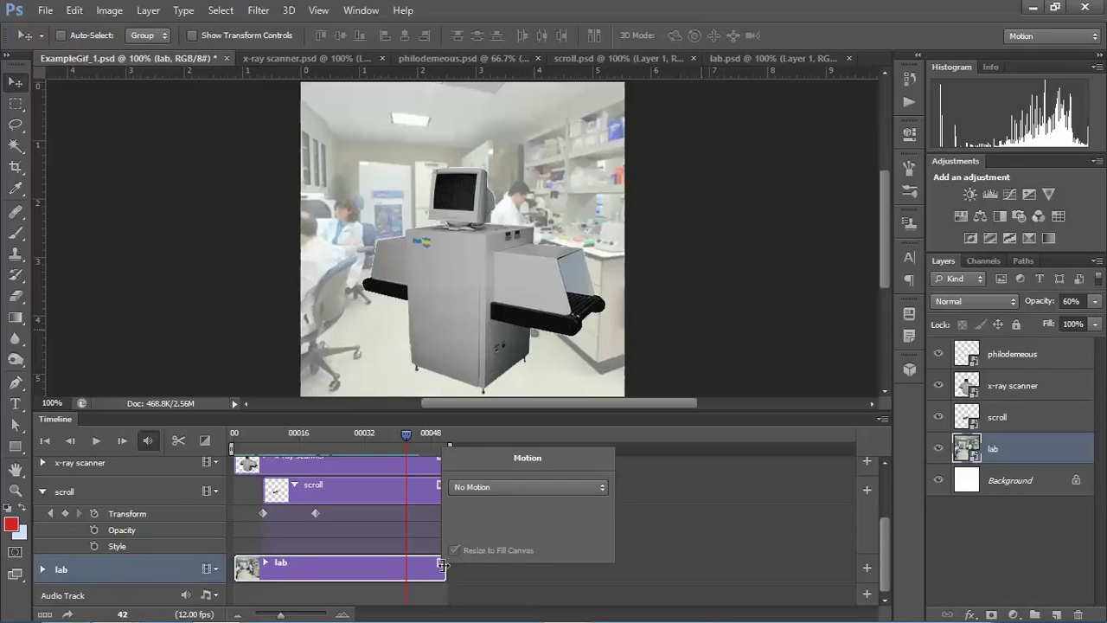
- Try extending the lab clip and shortening the work area to about frame 16, and restore both ends to about frame 52
{"action": "left_click", "coordinate": [461, 581]}
{"action": "left_click_drag", "start_coordinate": [445, 567], "coordinate": [477, 568]}
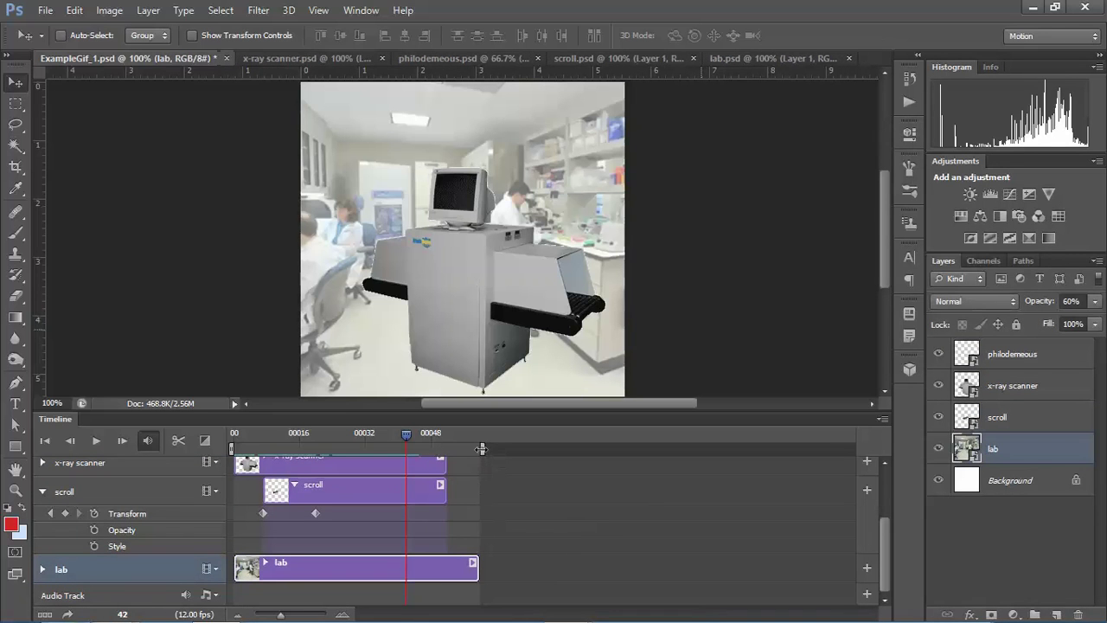
{"action": "left_click_drag", "start_coordinate": [481, 448], "coordinate": [452, 447]}
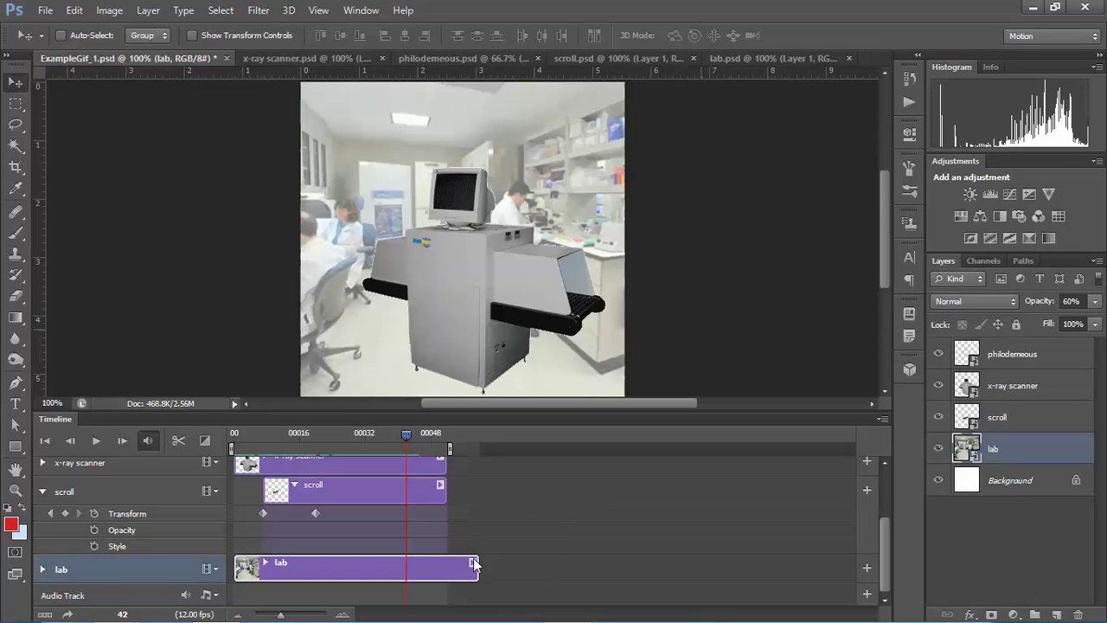
{"action": "left_click_drag", "start_coordinate": [449, 451], "coordinate": [318, 442]}
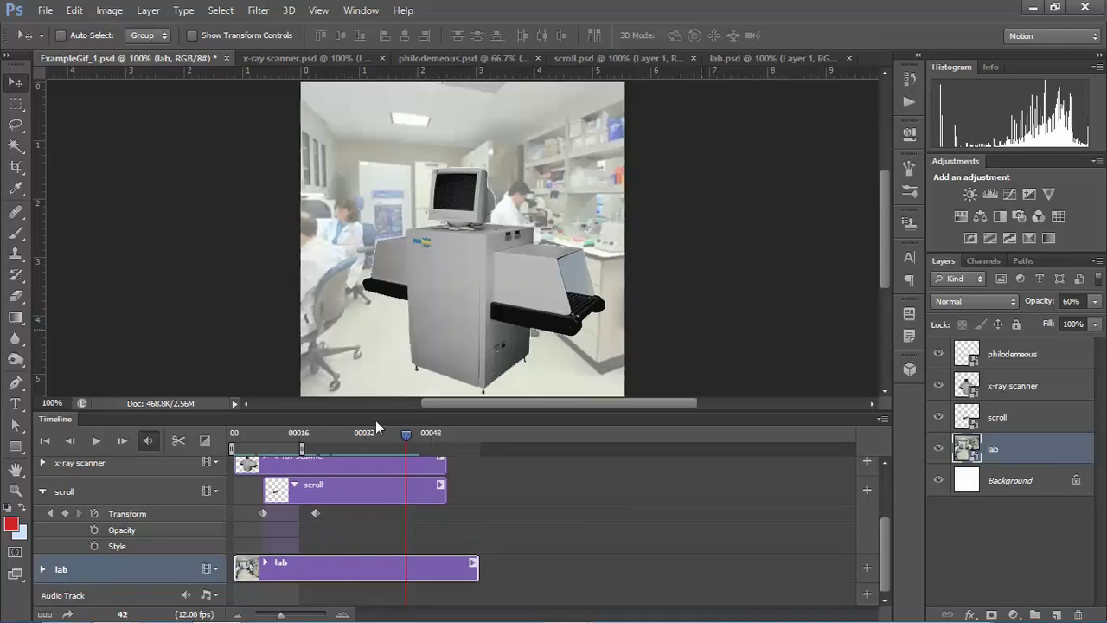
{"action": "left_click_drag", "start_coordinate": [406, 433], "coordinate": [482, 448]}
{"action": "mouse_move", "coordinate": [442, 487]}
{"action": "left_mouse_down"}
{"action": "mouse_move", "coordinate": [480, 488]}
{"action": "mouse_move", "coordinate": [446, 488]}
{"action": "left_mouse_up"}
{"action": "left_click_drag", "start_coordinate": [475, 565], "coordinate": [445, 565]}
- Preview the animation starting from frame 16, check the clips on all tracks, and stop playback
{"action": "left_click_drag", "start_coordinate": [301, 436], "coordinate": [299, 435]}
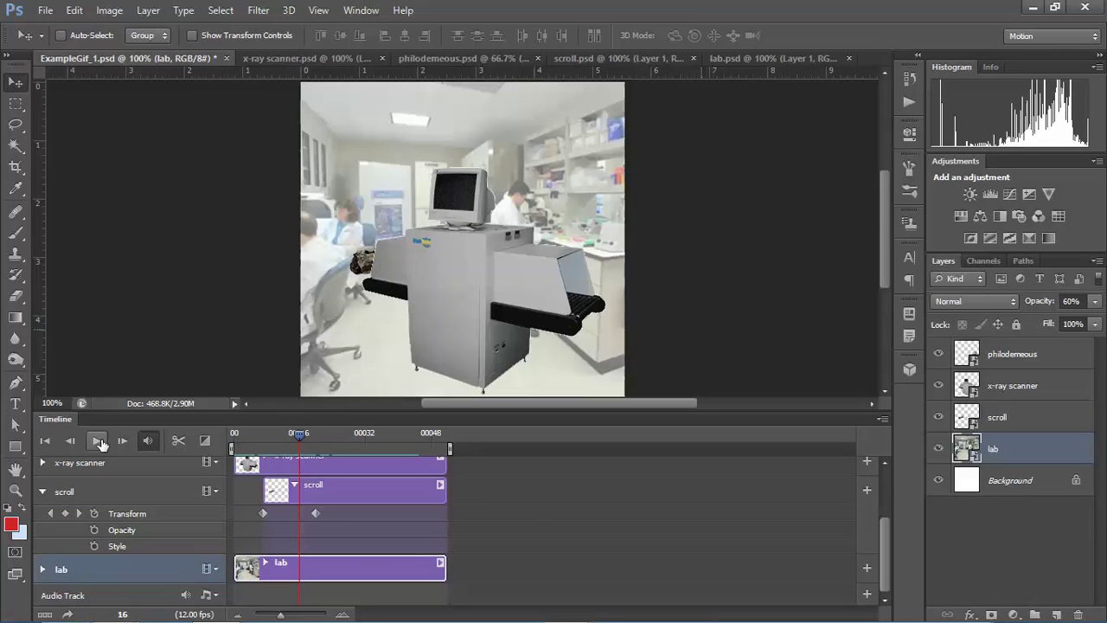
{"action": "left_click", "coordinate": [94, 442]}
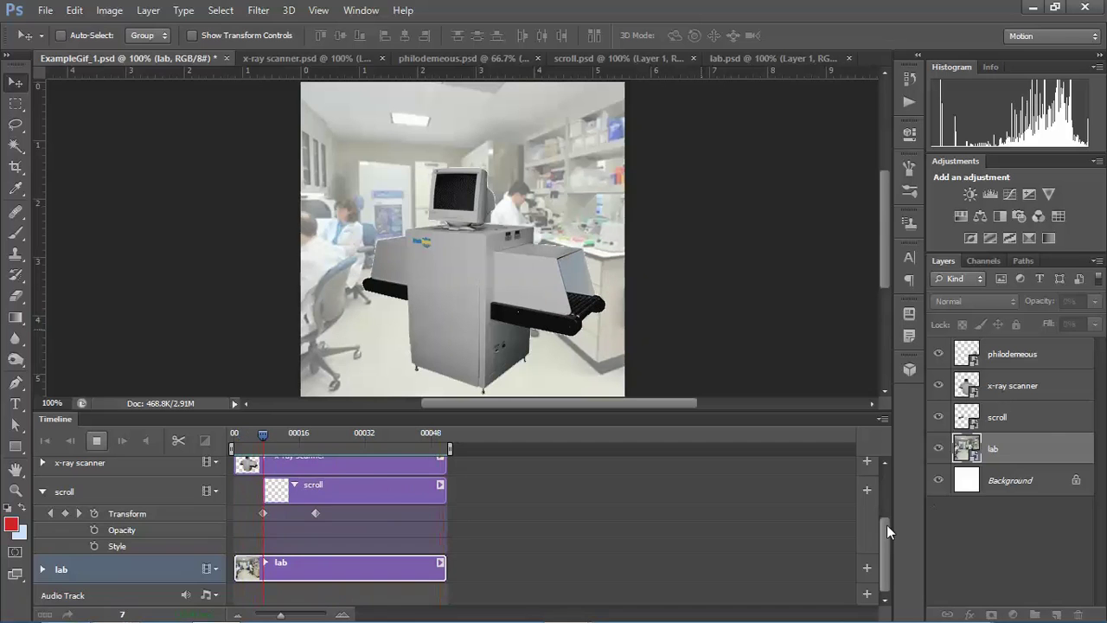
{"action": "left_click_drag", "start_coordinate": [886, 532], "coordinate": [900, 466]}
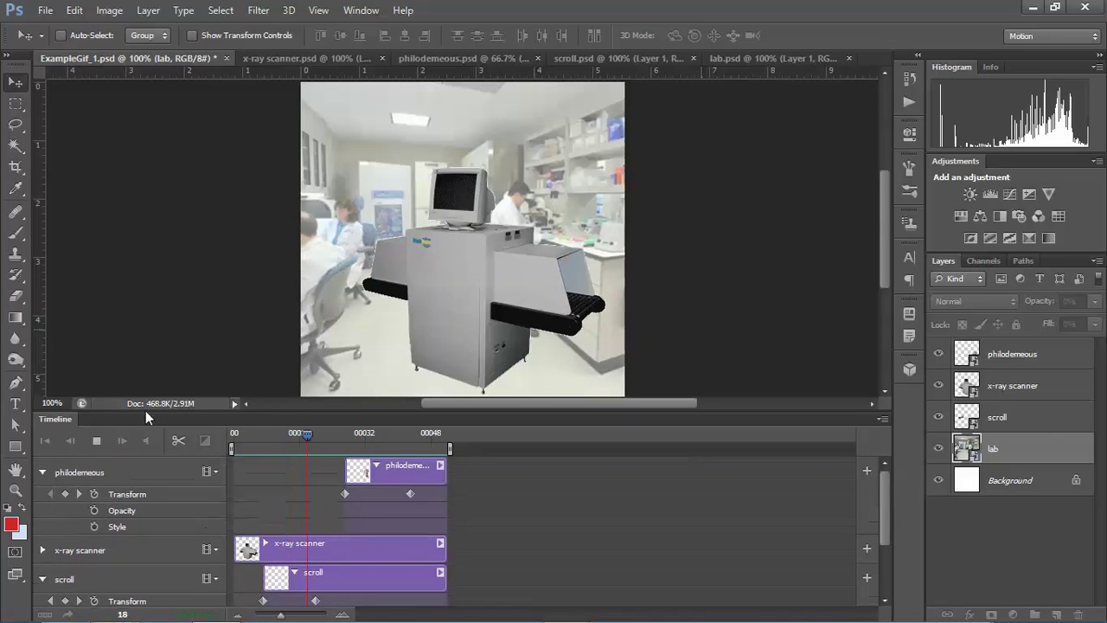
{"action": "left_click", "coordinate": [96, 441]}
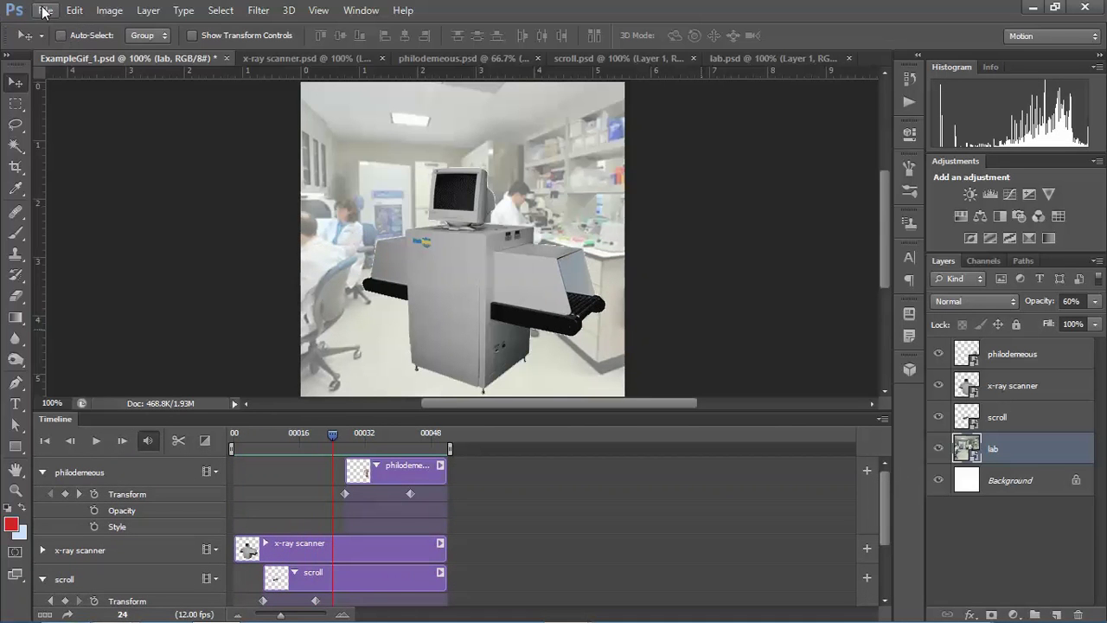
- Open Save for Web and configure the export as a GIF with 256 colors
{"action": "left_click", "coordinate": [45, 13]}
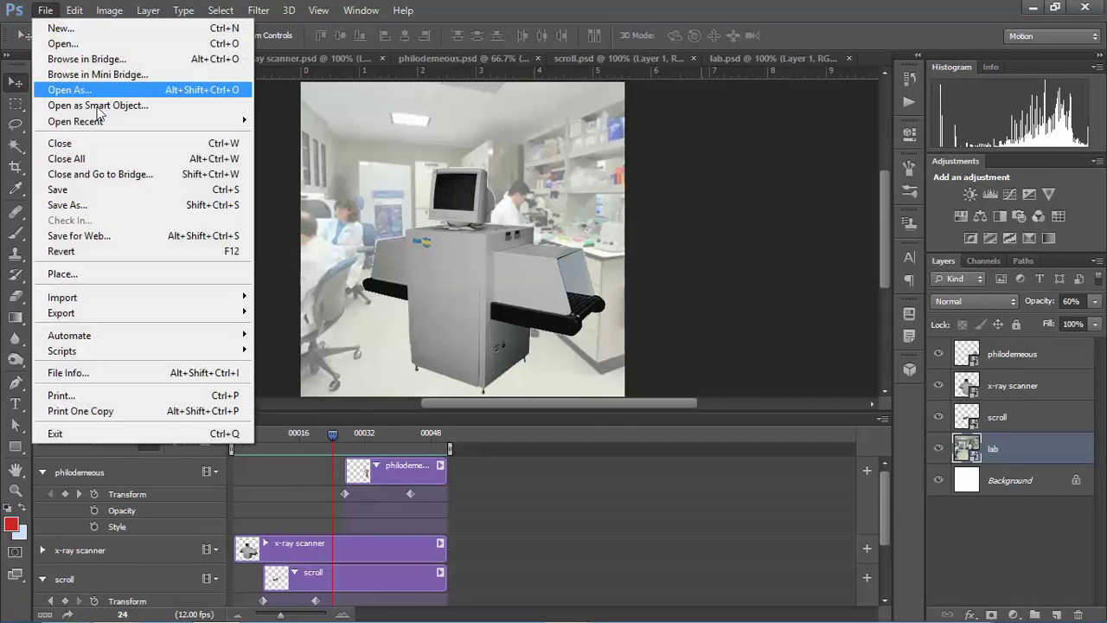
{"action": "left_click", "coordinate": [128, 234]}
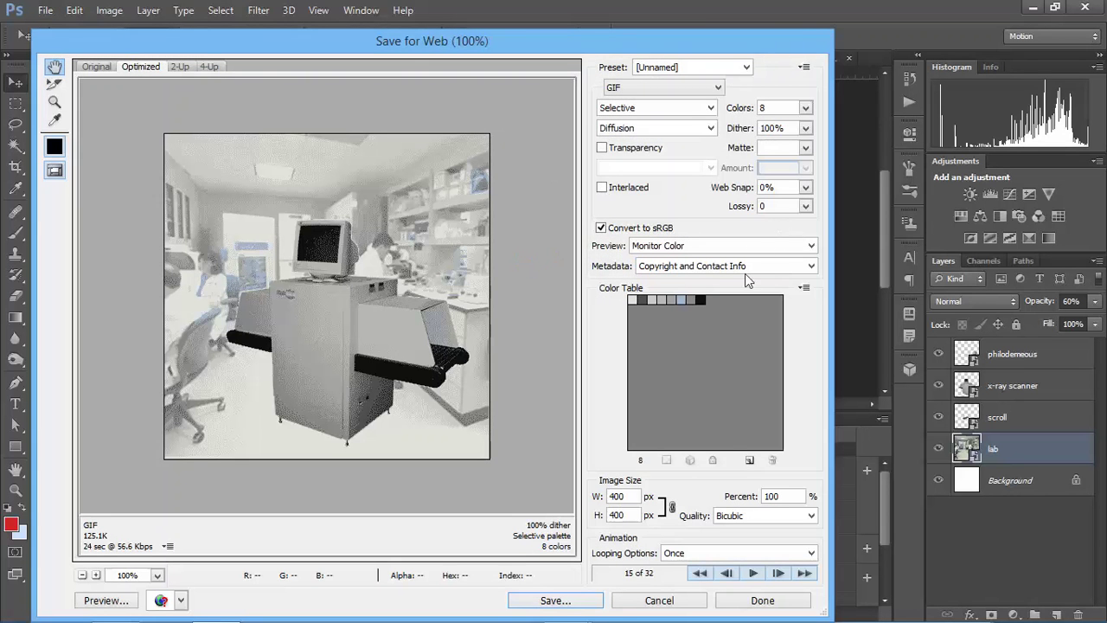
{"action": "left_click", "coordinate": [702, 88]}
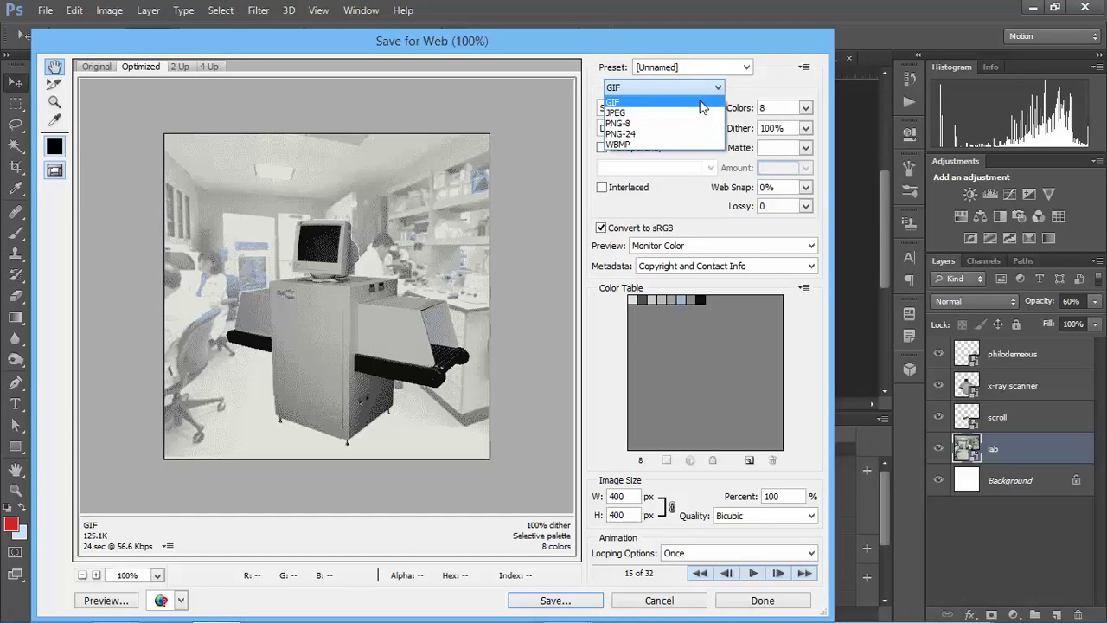
{"action": "left_click", "coordinate": [744, 102]}
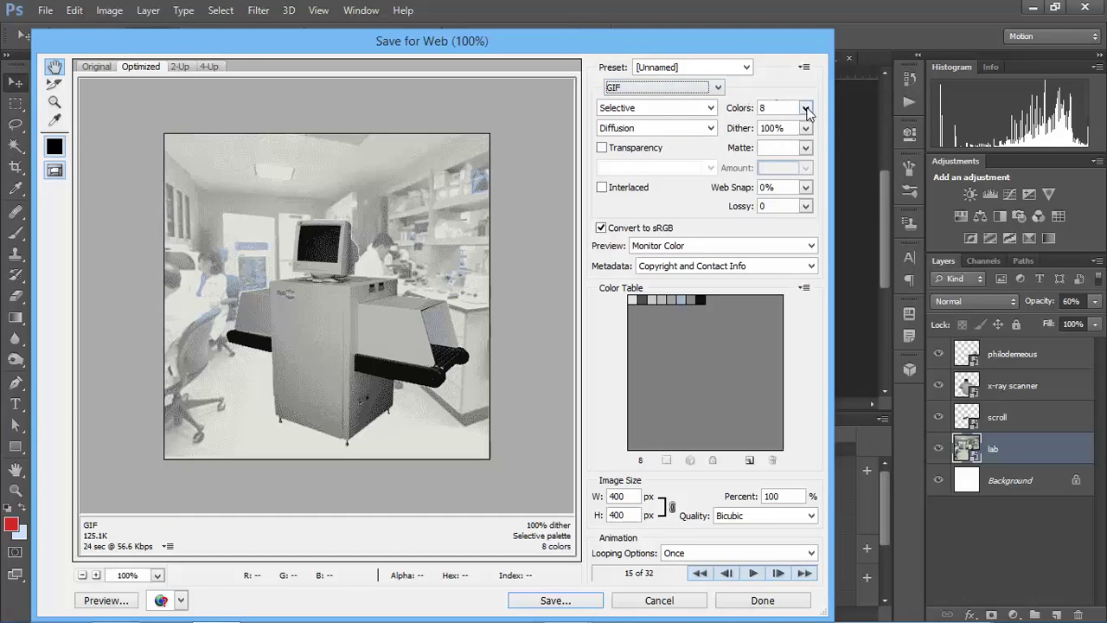
{"action": "left_click", "coordinate": [805, 109]}
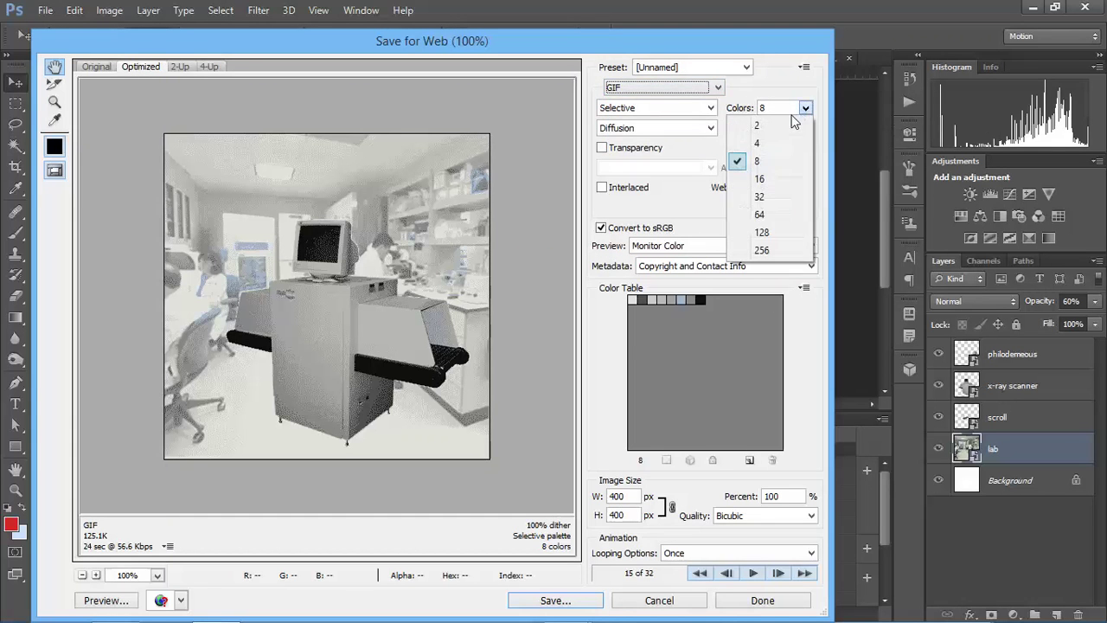
{"action": "left_click", "coordinate": [762, 249]}
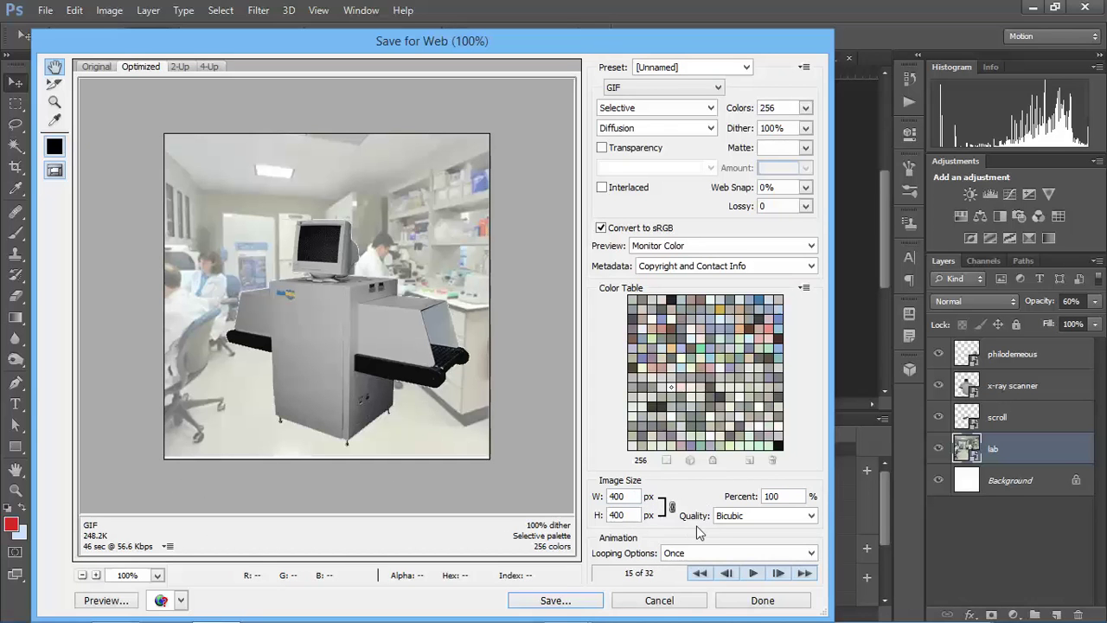
- Set the animation's looping option to Forever and keep the image size at 400 × 400 px
{"action": "left_click", "coordinate": [811, 554]}
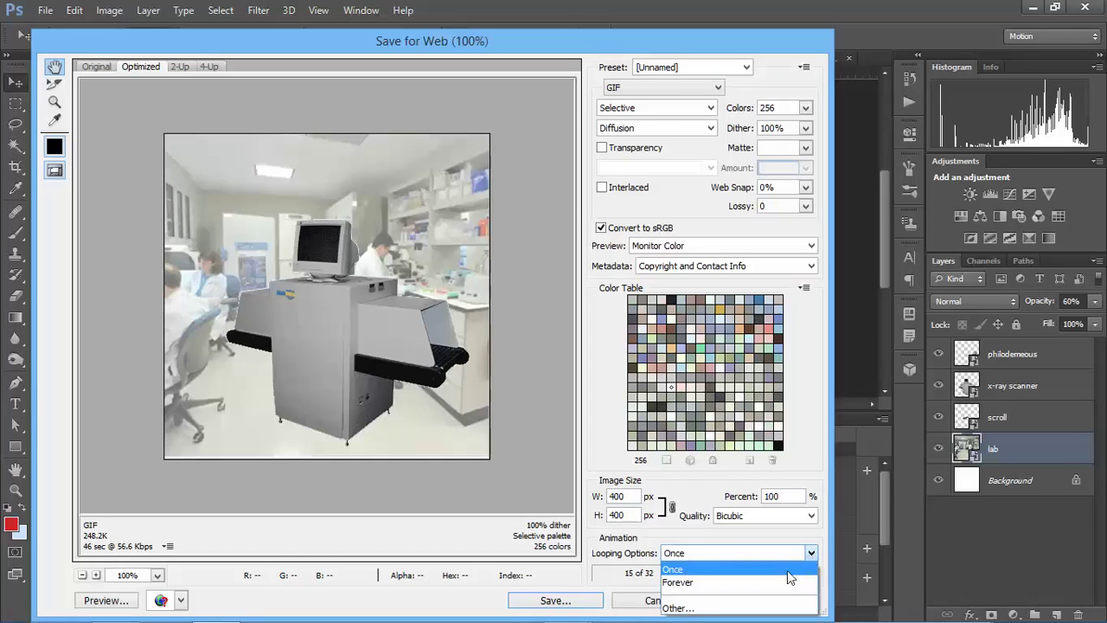
{"action": "left_click", "coordinate": [779, 583]}
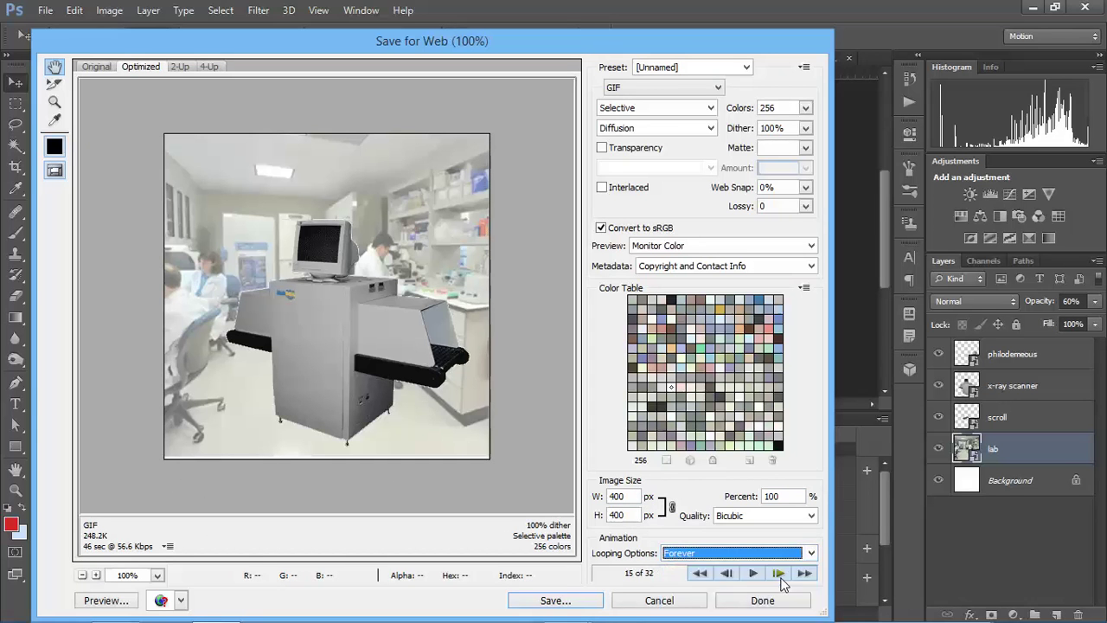
{"action": "left_click", "coordinate": [645, 498]}
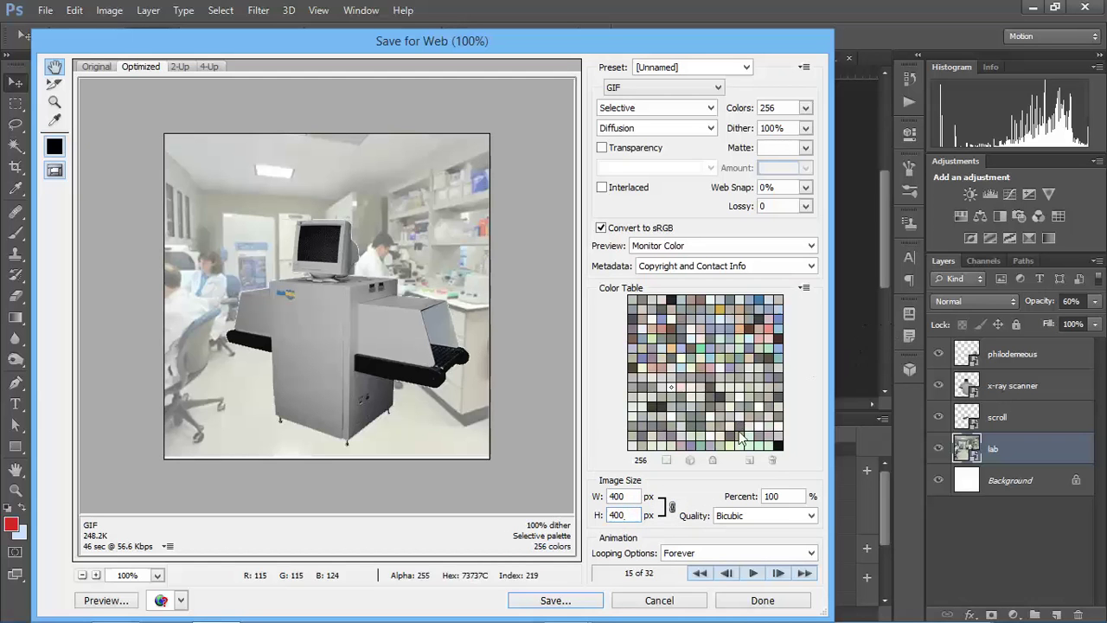
- Save the optimized animation as ExampleGif_1.html in the Gif Example folder, using the HTML and Images format
{"action": "left_click", "coordinate": [564, 598]}
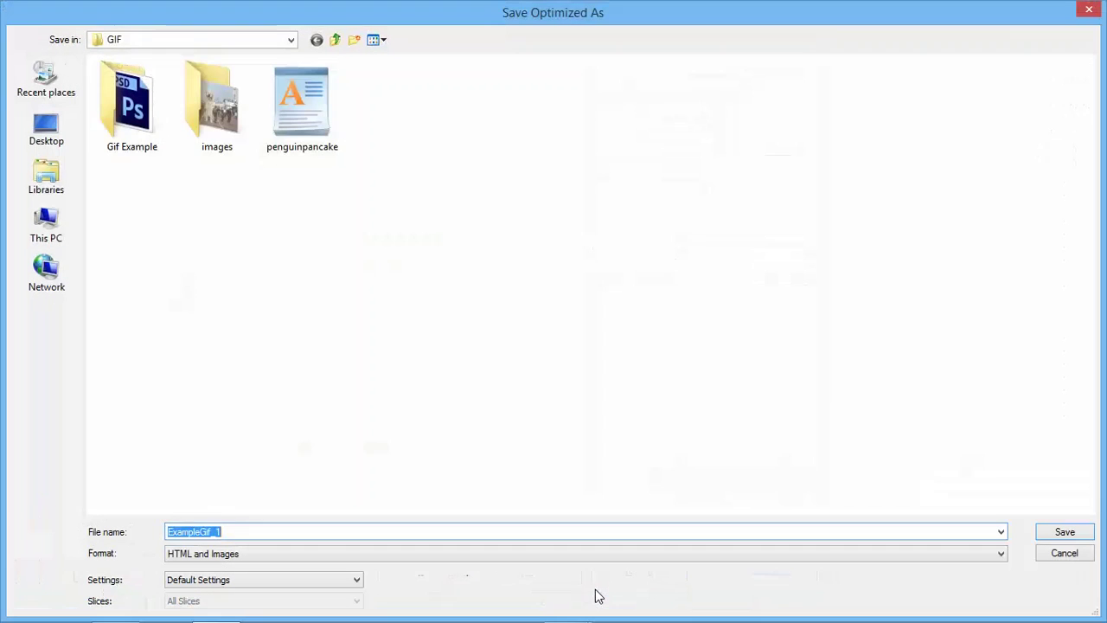
{"action": "double_click", "coordinate": [113, 127]}
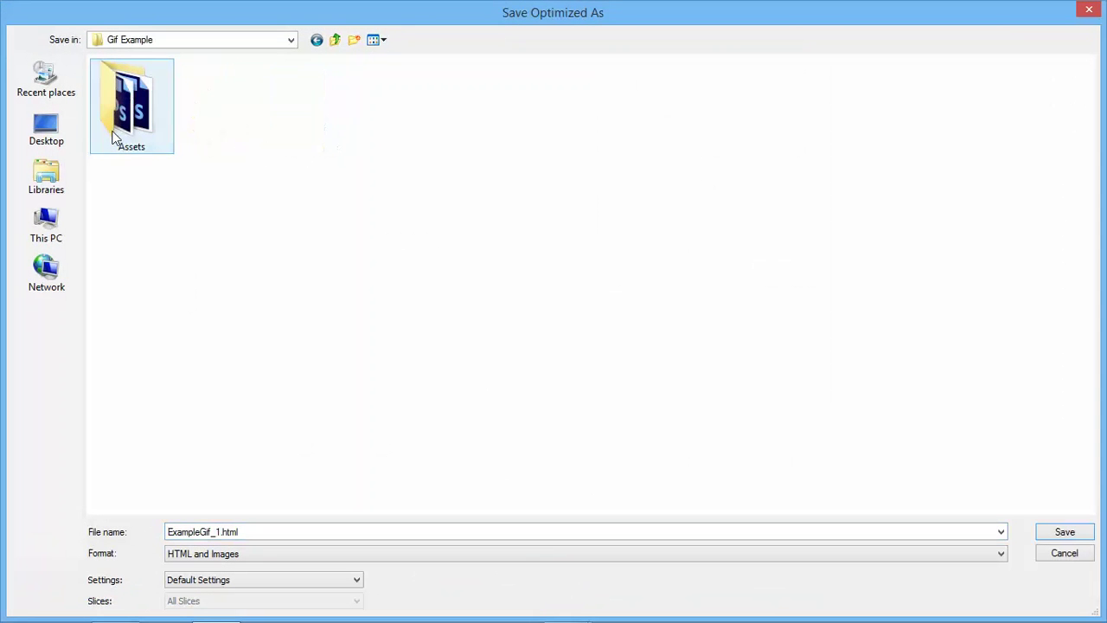
{"action": "left_click", "coordinate": [243, 558]}
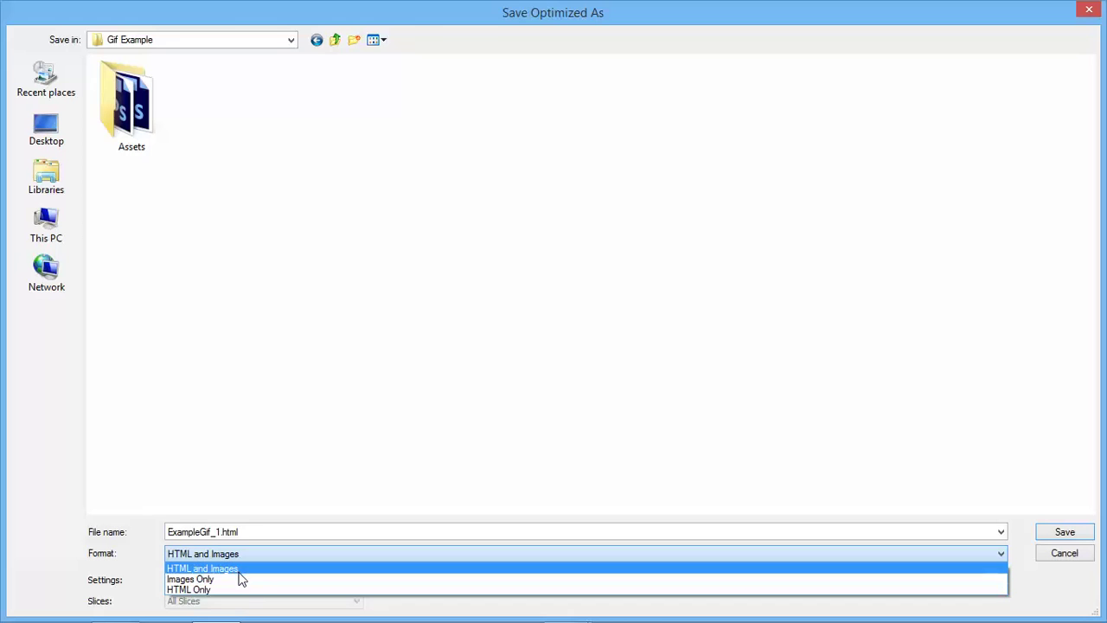
{"action": "left_click", "coordinate": [234, 577]}
{"action": "left_click", "coordinate": [233, 558]}
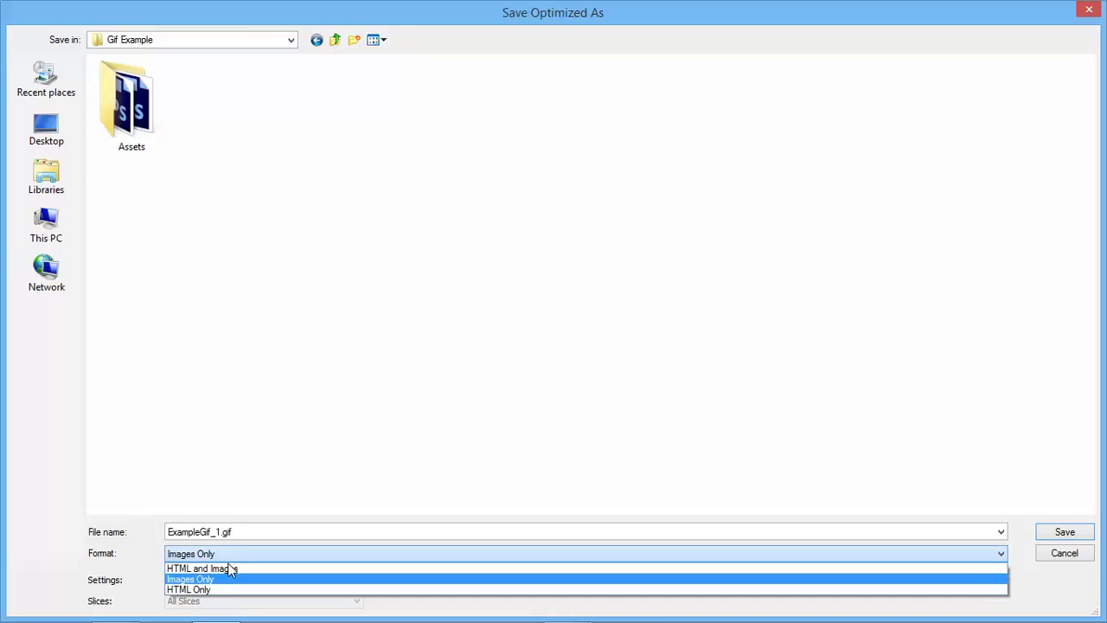
{"action": "left_click", "coordinate": [234, 569]}
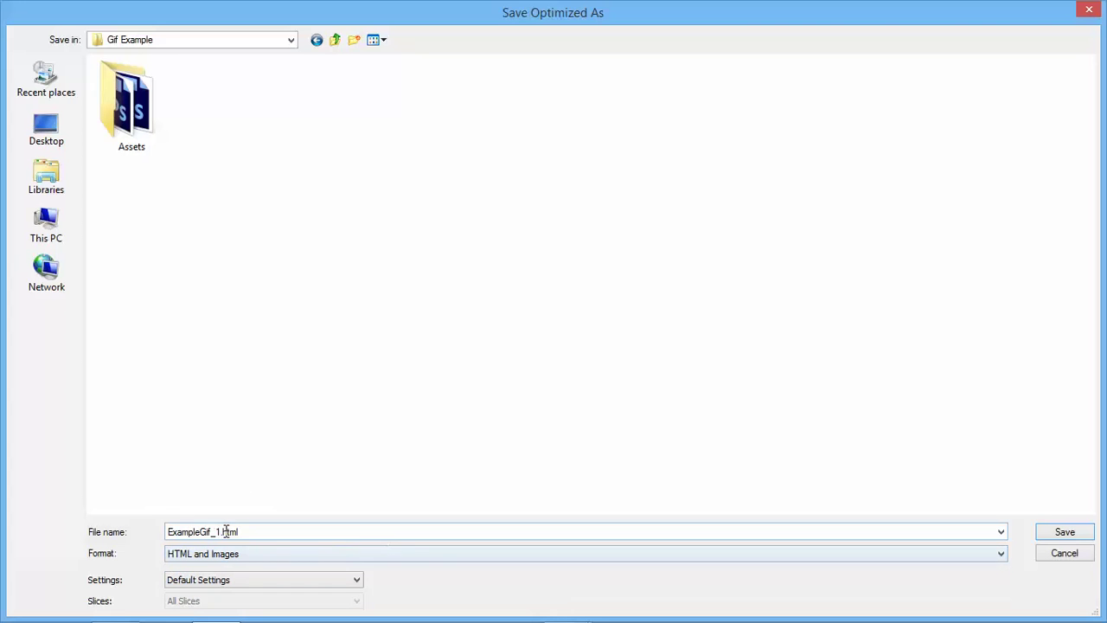
{"action": "left_click", "coordinate": [1071, 536]}
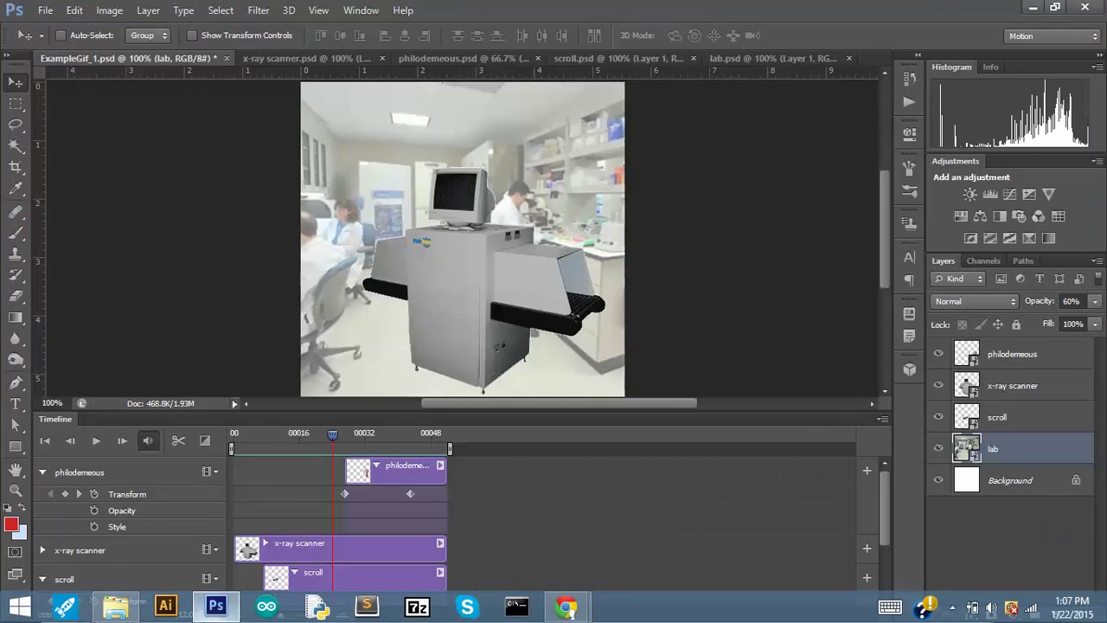
- Switch to File Explorer, go to the images folder inside Gif Example, and select the exported ExampleGif_1 file
{"action": "left_click", "coordinate": [117, 606]}
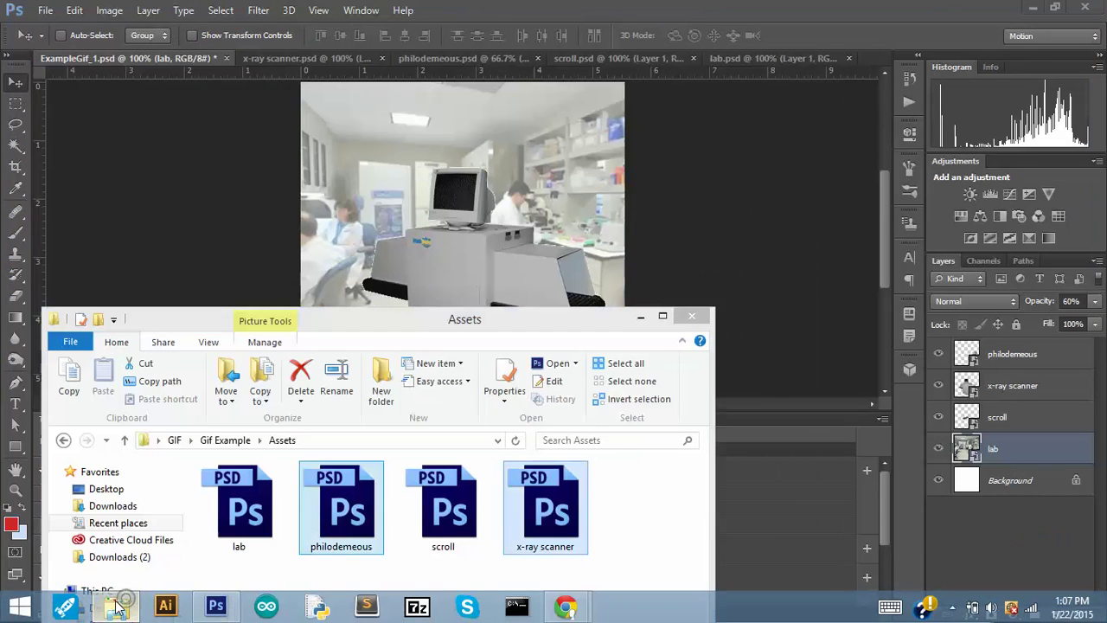
{"action": "left_click_drag", "start_coordinate": [384, 318], "coordinate": [436, 58]}
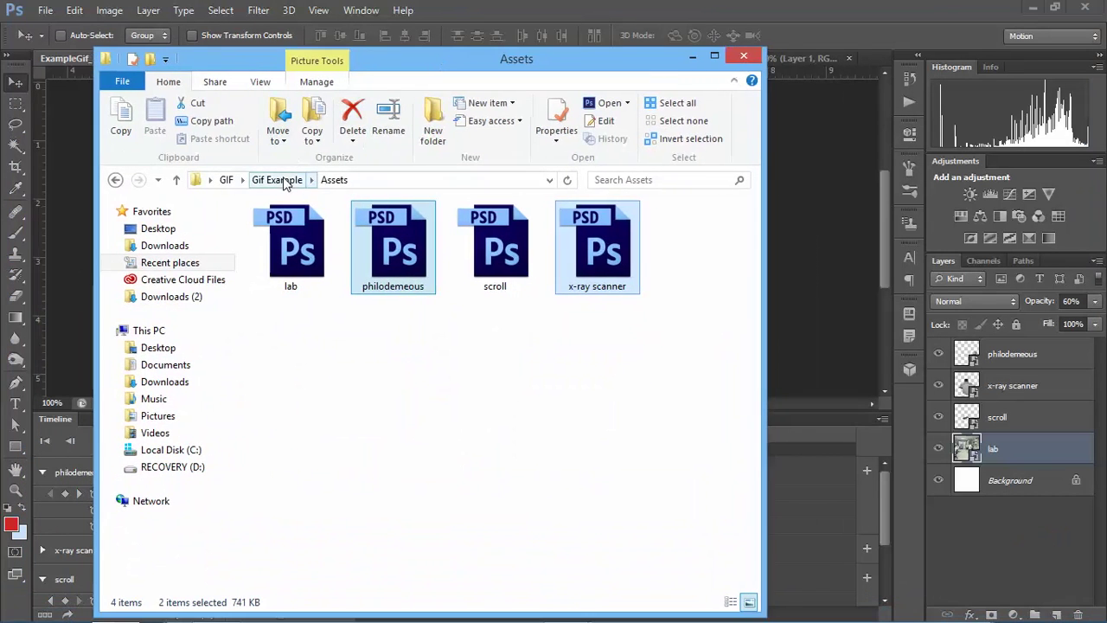
{"action": "left_click", "coordinate": [279, 180]}
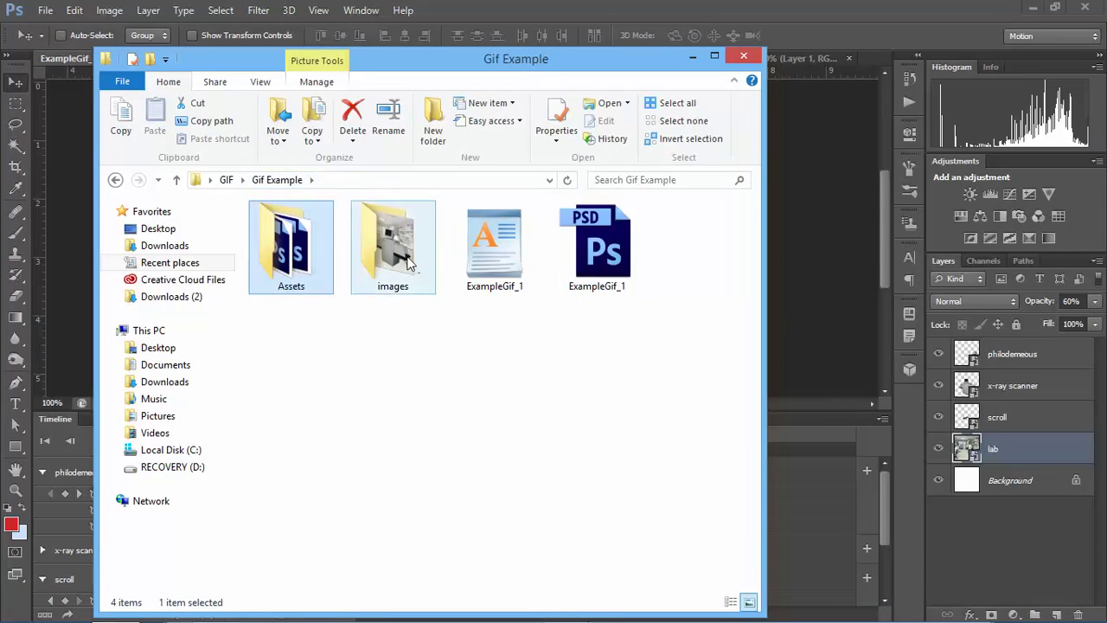
{"action": "left_click", "coordinate": [389, 320]}
{"action": "left_click", "coordinate": [419, 271]}
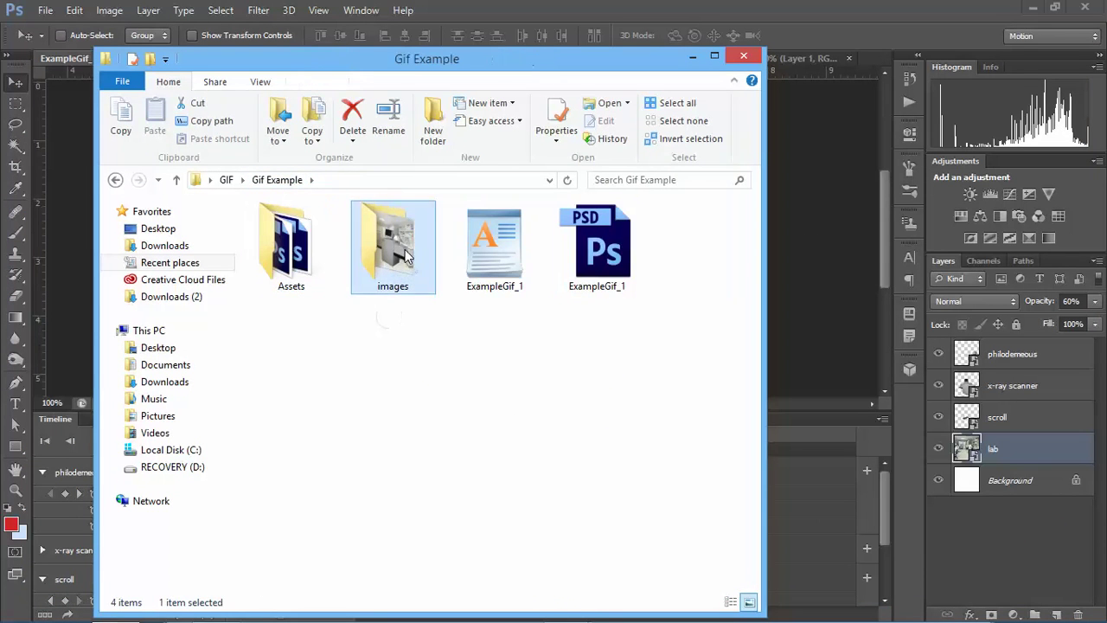
{"action": "double_click", "coordinate": [406, 257]}
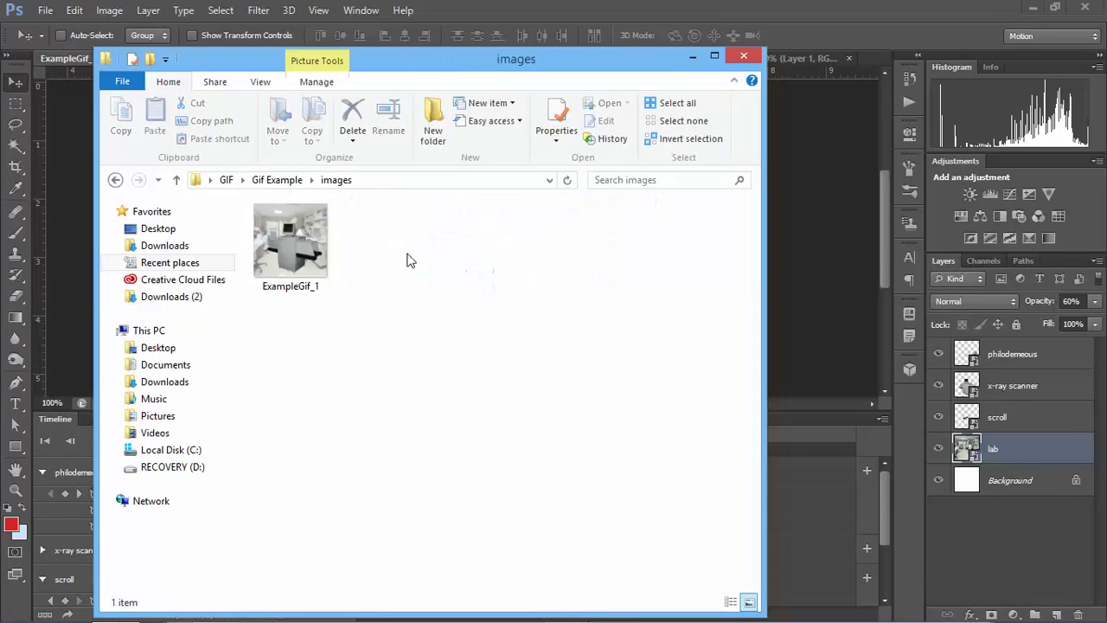
{"action": "left_click", "coordinate": [307, 260]}
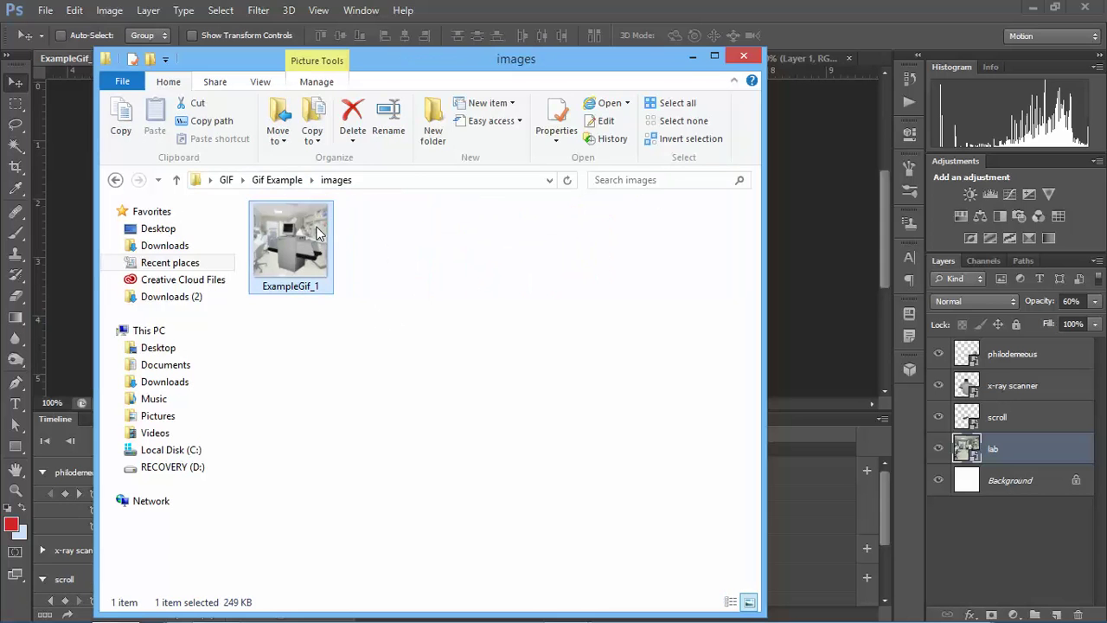
{"action": "right_click", "coordinate": [317, 228]}
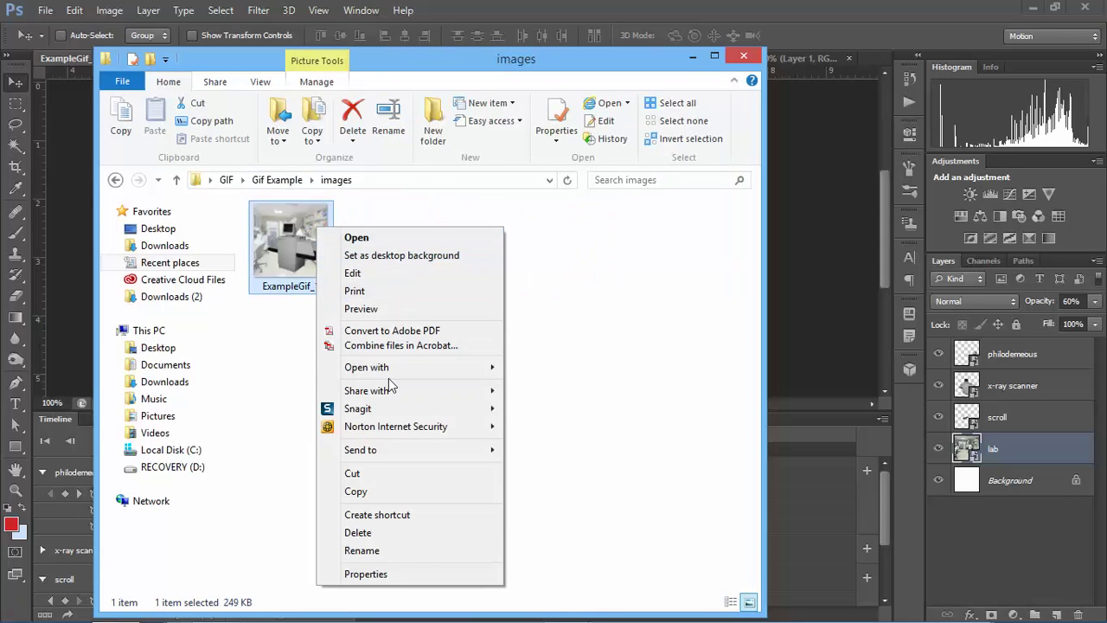
{"action": "mouse_move", "coordinate": [415, 372]}
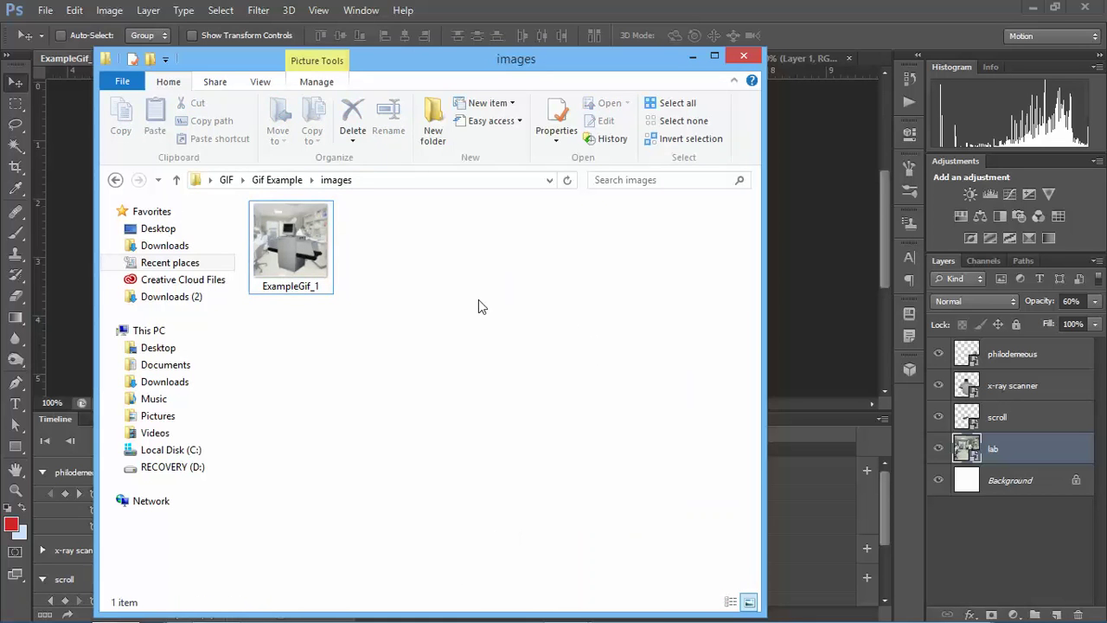
- Switch to Gmail in Chrome, minimize the open chat window, and start composing a new message
{"action": "key", "text": "alt+Tab"}
{"action": "key", "text": "alt+Tab"}
{"action": "key", "text": "Tab"}
{"action": "key", "text": "Tab"}
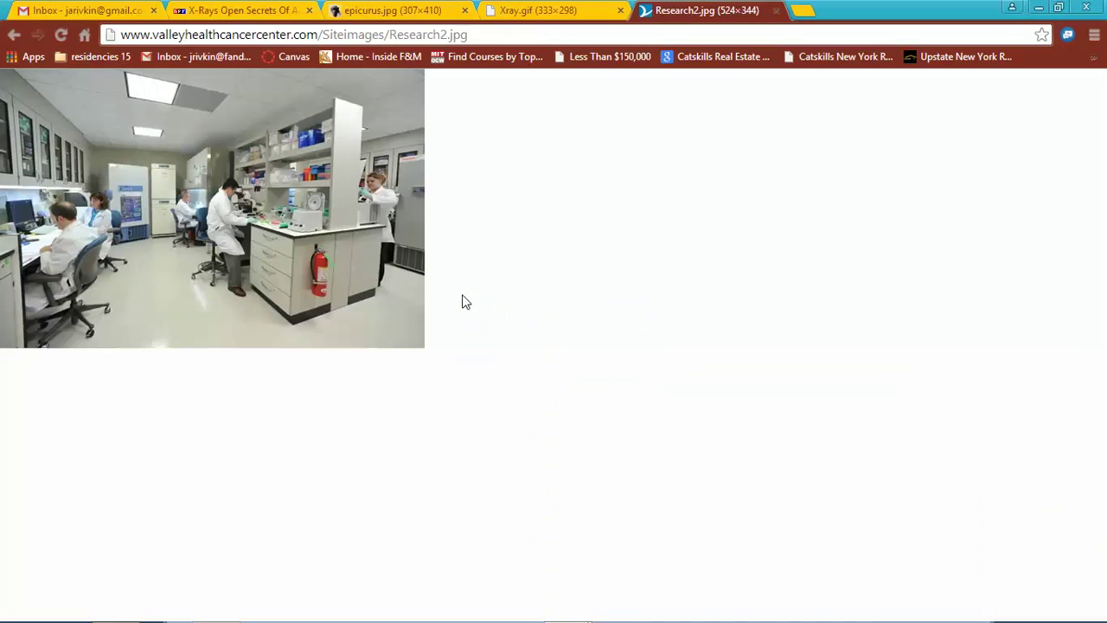
{"action": "left_click", "coordinate": [87, 11]}
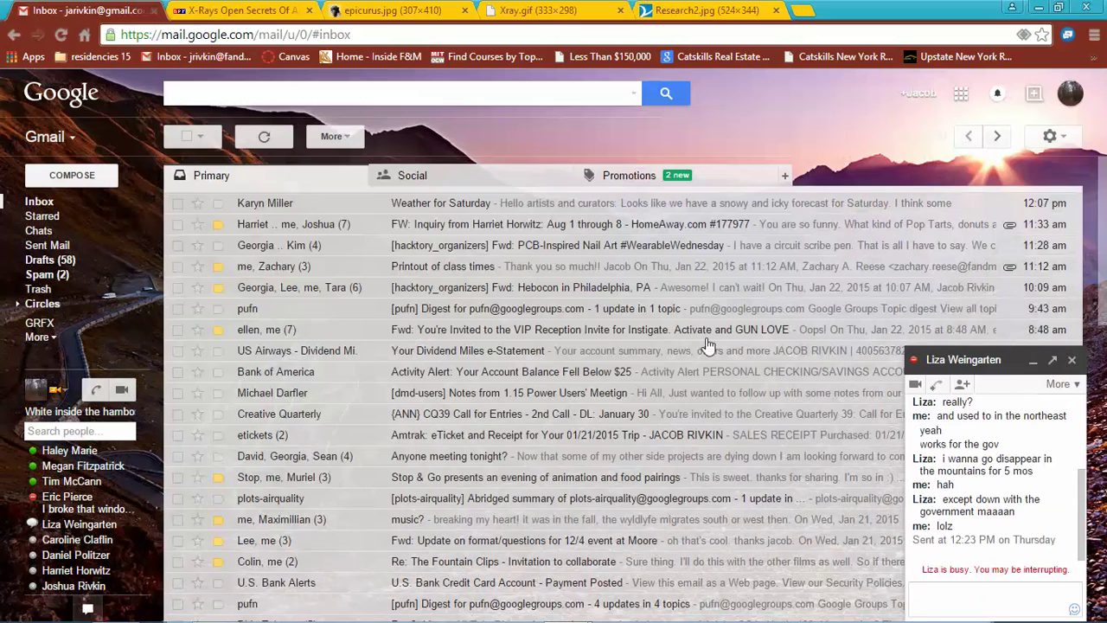
{"action": "left_click", "coordinate": [1028, 363]}
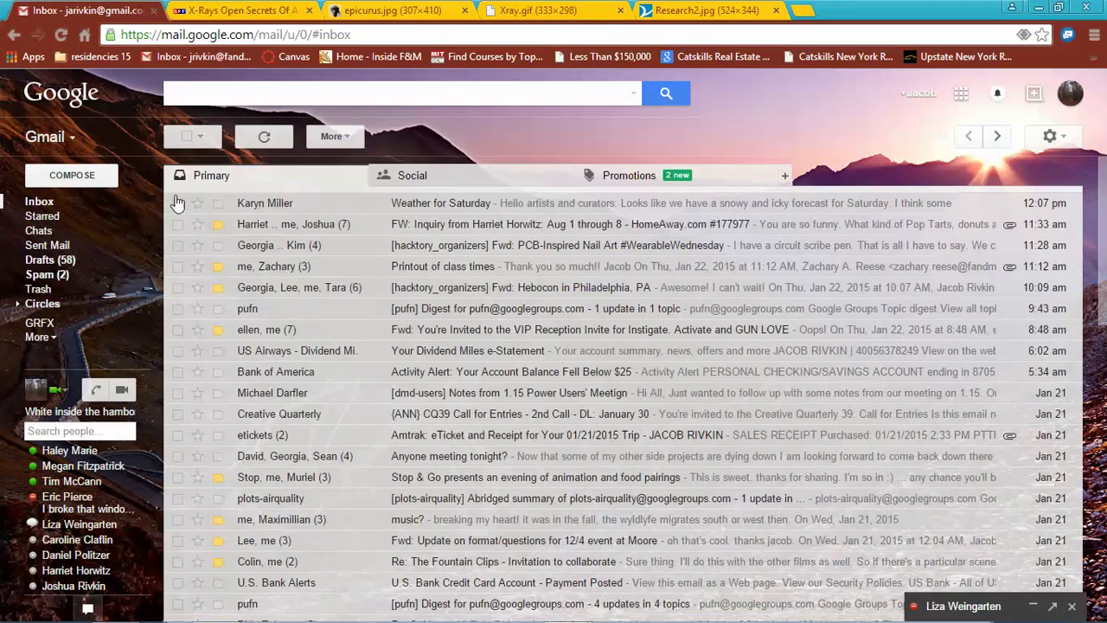
{"action": "left_click", "coordinate": [97, 177]}
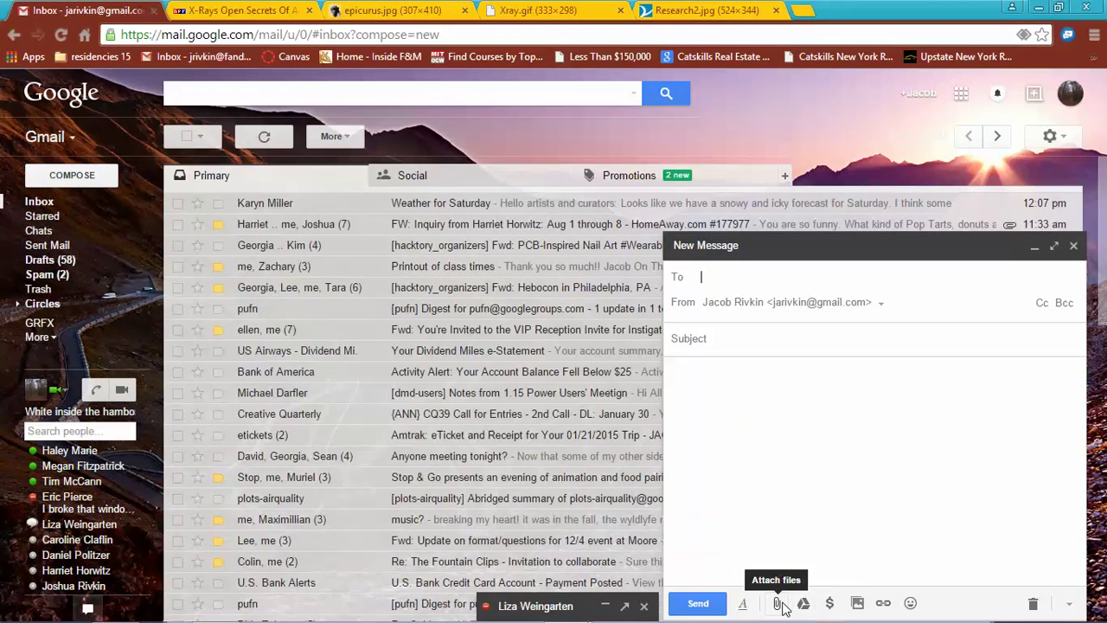
- Insert ExampleGif_1 from the images folder into the message body and enlarge the message to view it, returning to File Explorer
{"action": "key", "text": "alt+Tab"}
{"action": "key", "text": "alt+Tab"}
{"action": "key", "text": "alt+Tab"}
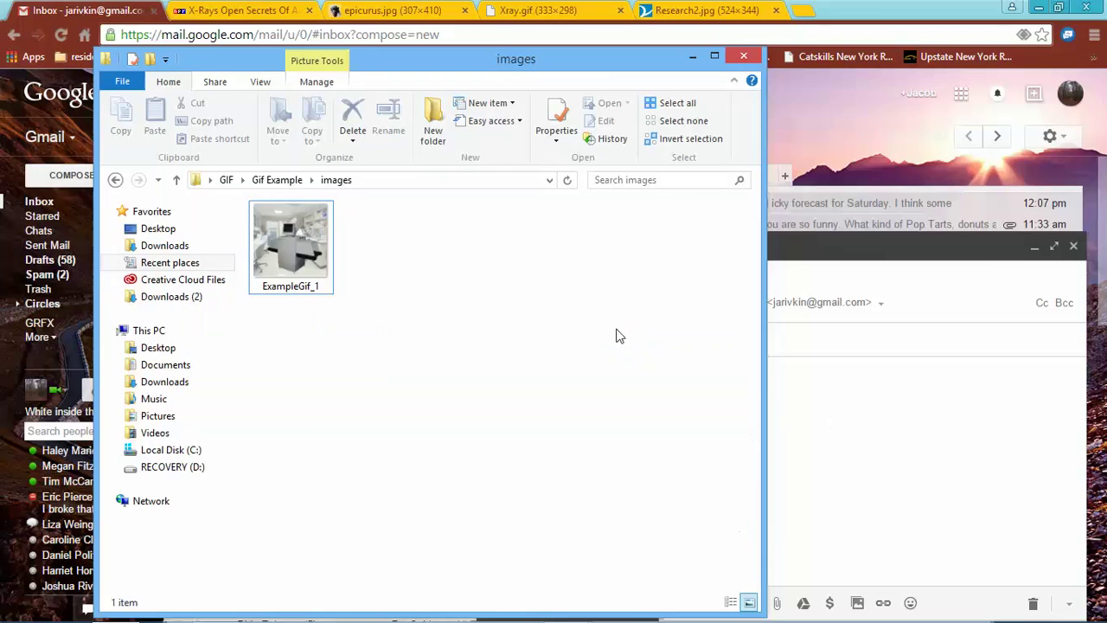
{"action": "left_click_drag", "start_coordinate": [329, 254], "coordinate": [804, 314]}
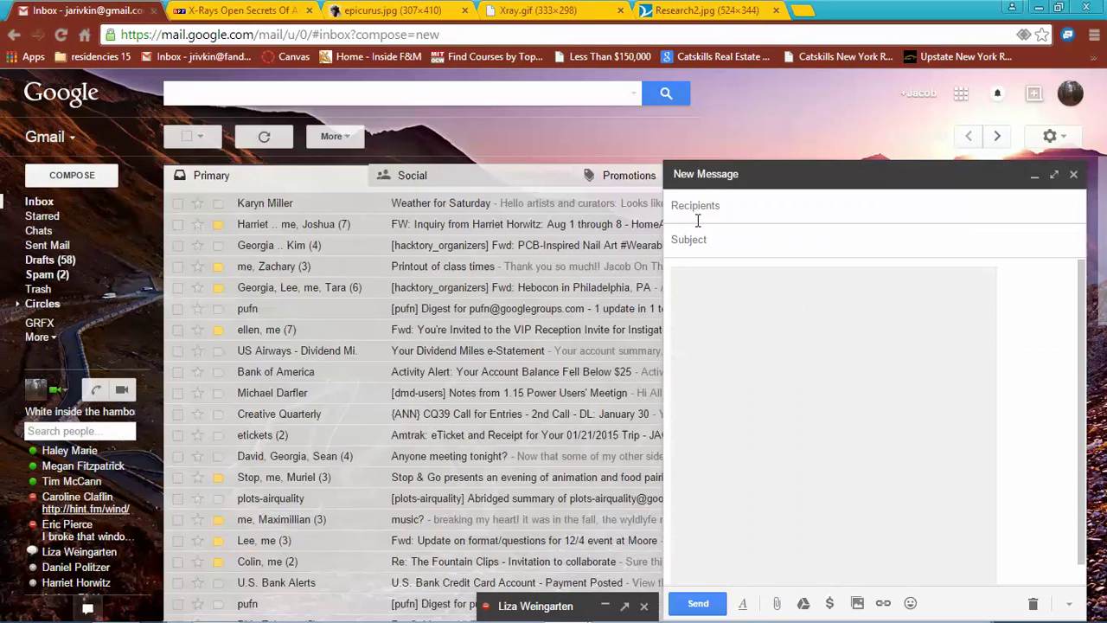
{"action": "left_click", "coordinate": [1056, 175]}
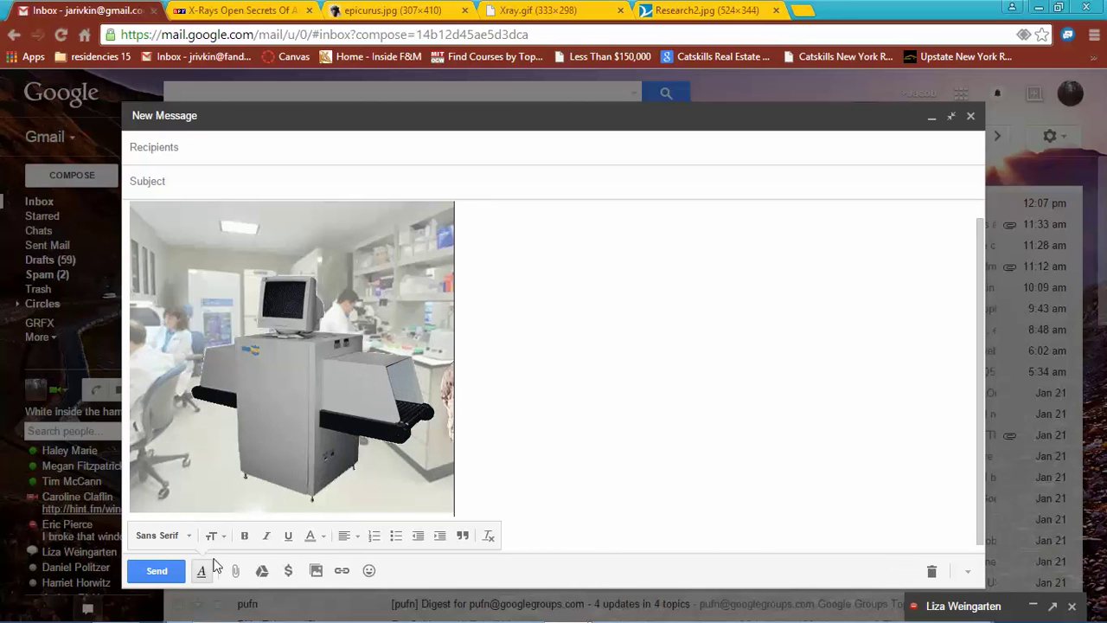
{"action": "key", "text": "alt+Tab"}
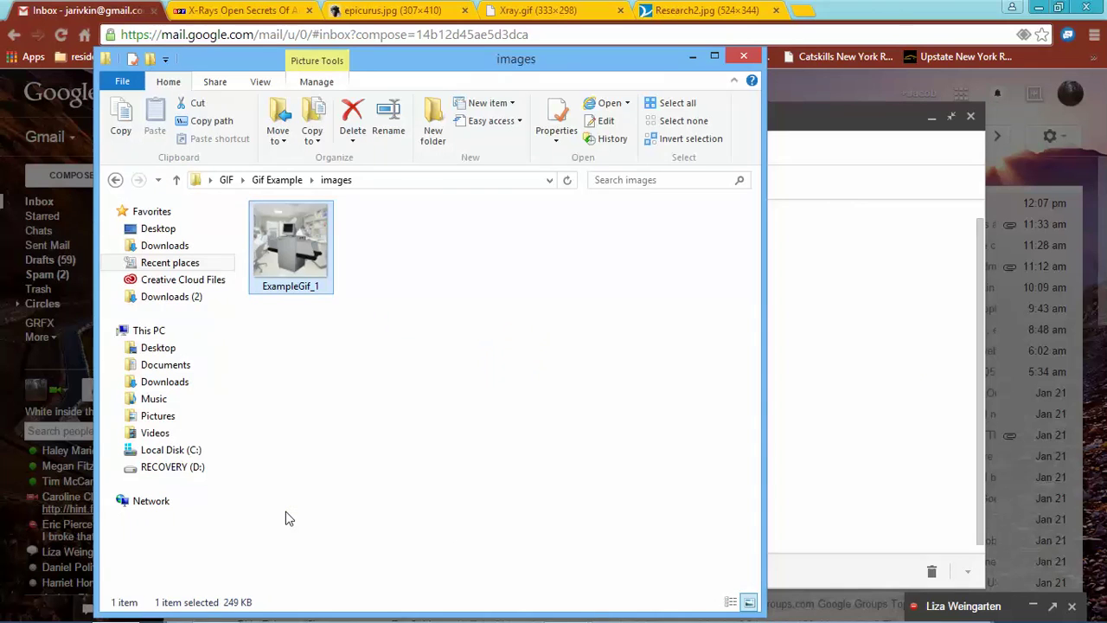